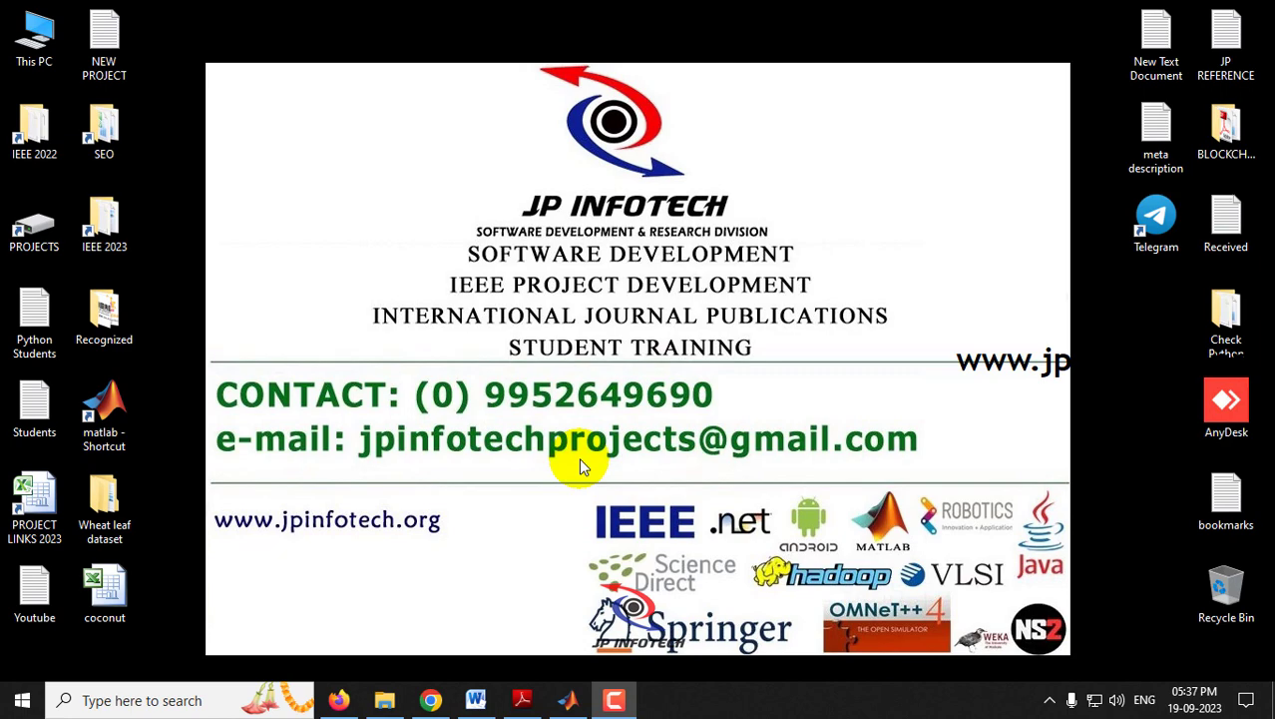
Step: Switch to the Word document and highlight the project title "Skin Disease Classification using Deep Learning"
{"action": "left_click", "coordinate": [431, 702]}
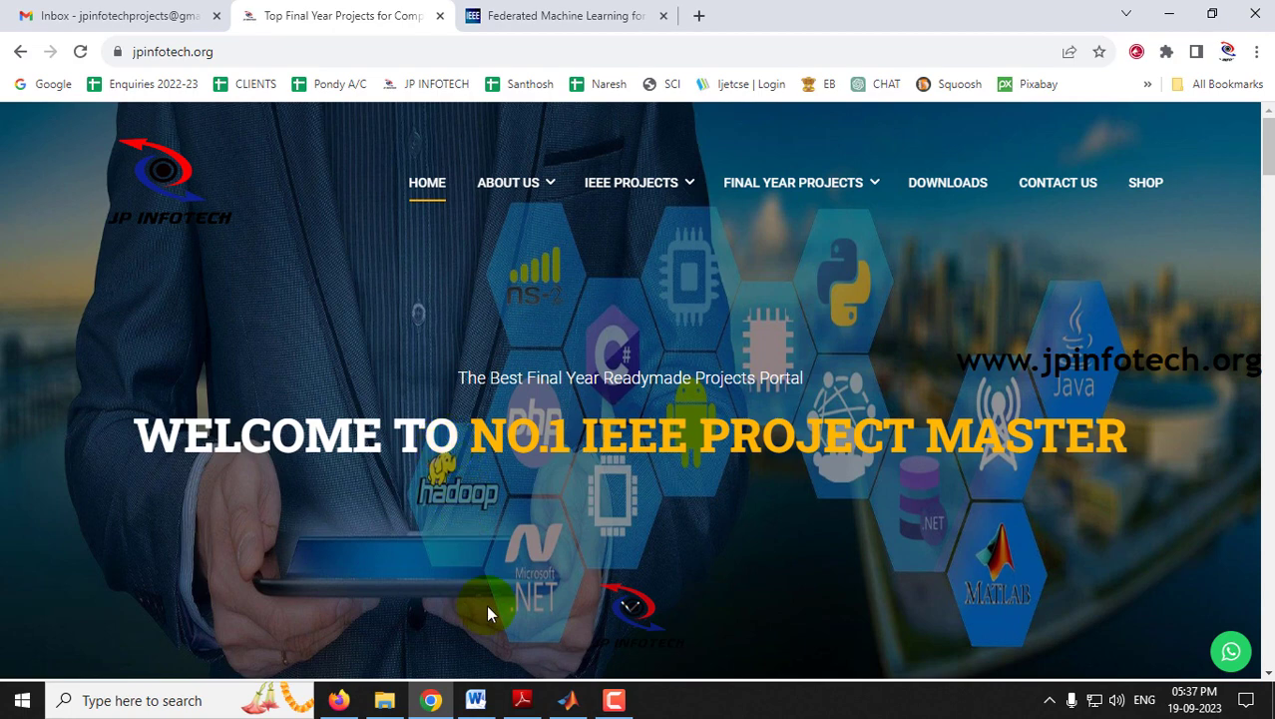
{"action": "left_click", "coordinate": [477, 700]}
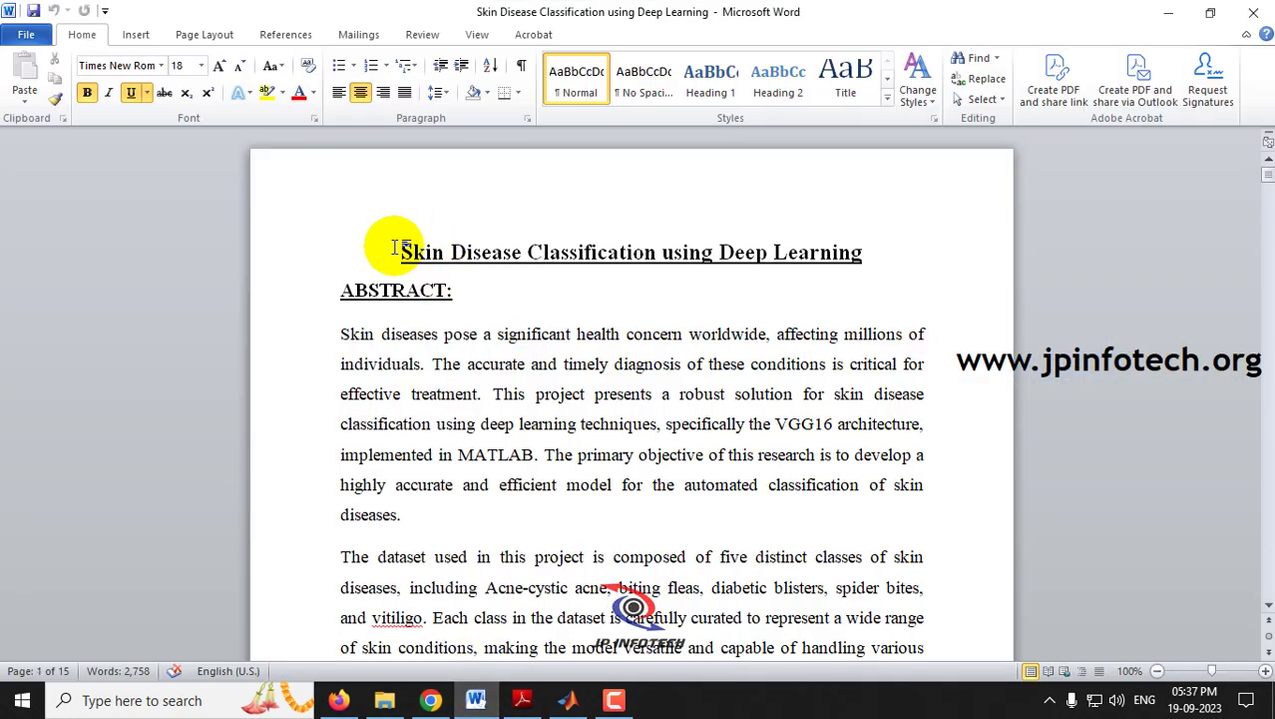
{"action": "left_click_drag", "start_coordinate": [370, 243], "coordinate": [811, 253]}
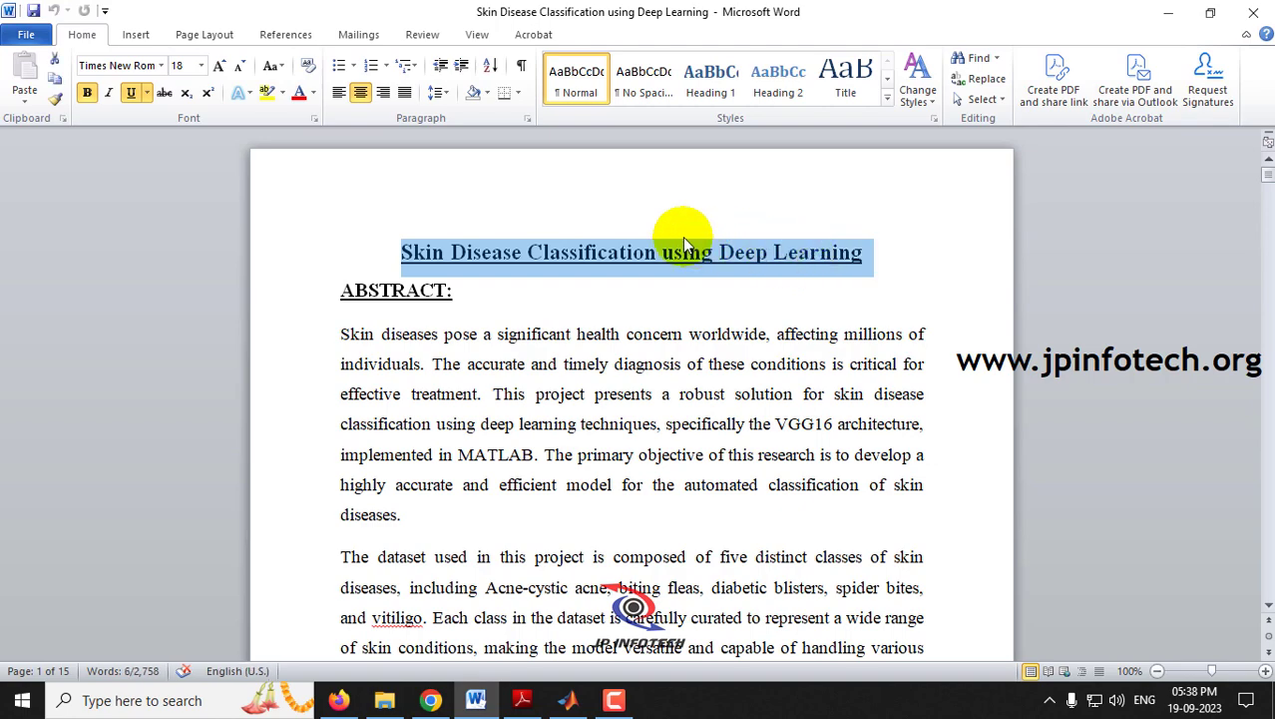
{"action": "key", "text": "super+d"}
Step: Switch to Chrome, open the IEEE Xplore page of the Federated Machine Learning paper and highlight its full title
{"action": "left_click", "coordinate": [436, 702]}
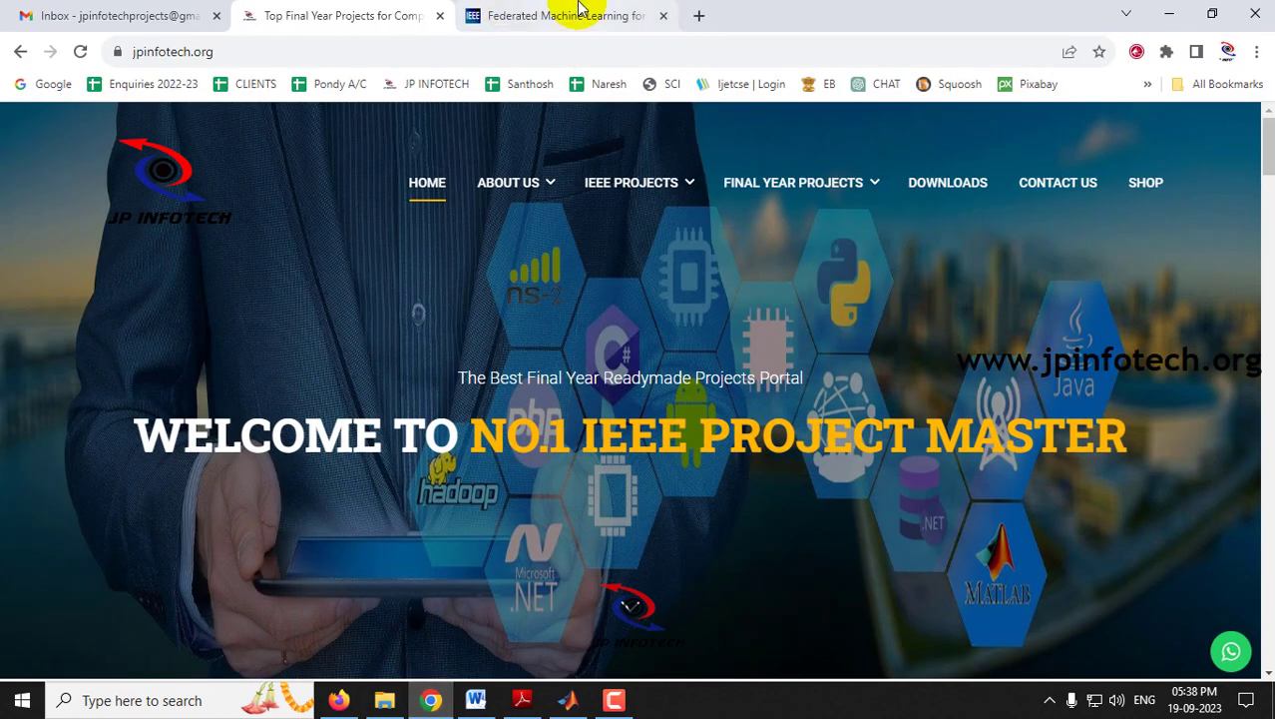
{"action": "left_click", "coordinate": [579, 12]}
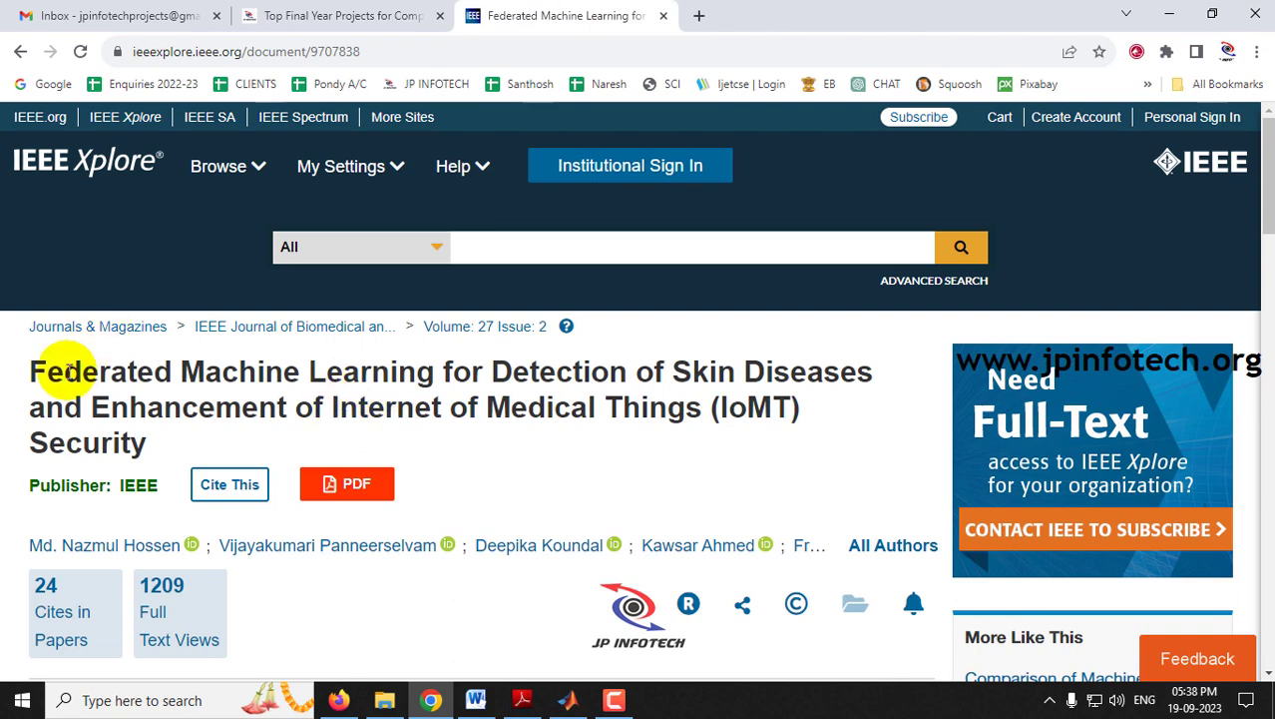
{"action": "left_click_drag", "start_coordinate": [33, 368], "coordinate": [163, 265]}
{"action": "scroll", "coordinate": [349, 285], "scroll_direction": "down", "scroll_amount": 1}
{"action": "scroll", "coordinate": [541, 268], "scroll_direction": "down", "scroll_amount": 1}
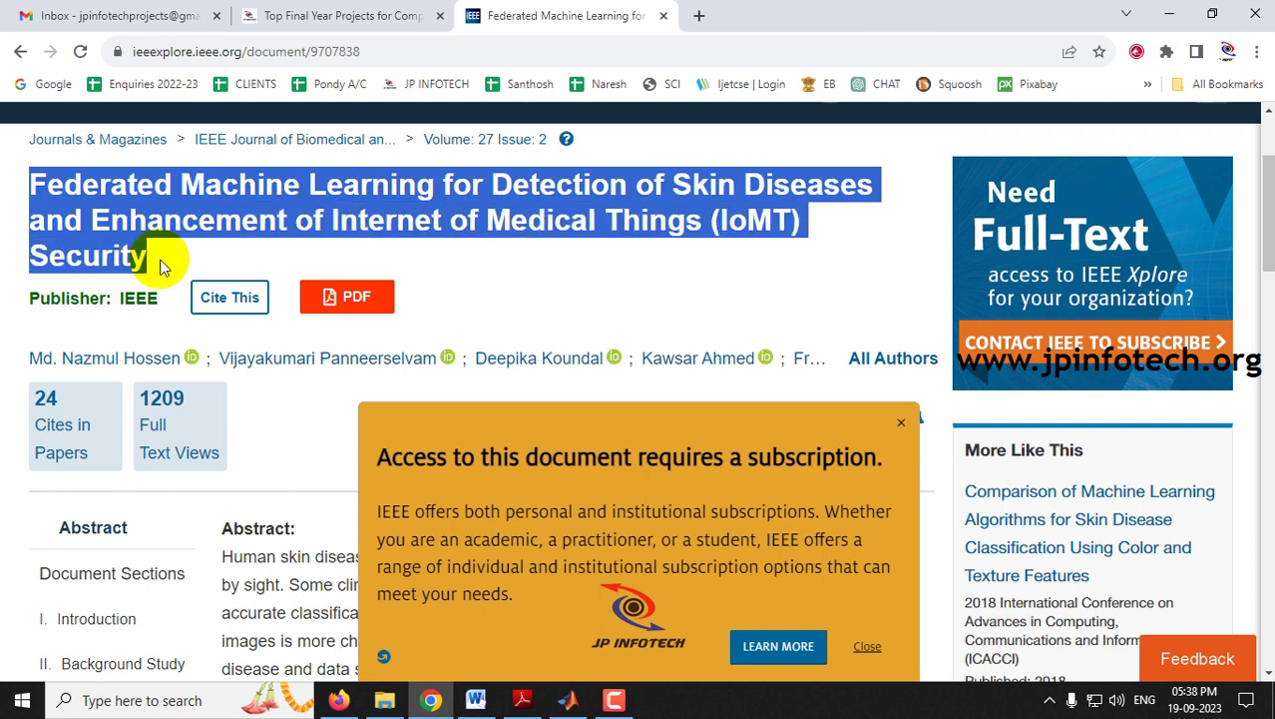
Step: Dismiss the subscription notice and highlight the journal, volume, issue and date in the paper's "Published in" entry
{"action": "left_click", "coordinate": [901, 422]}
{"action": "scroll", "coordinate": [608, 451], "scroll_direction": "down", "scroll_amount": 3}
{"action": "scroll", "coordinate": [611, 451], "scroll_direction": "down", "scroll_amount": 4}
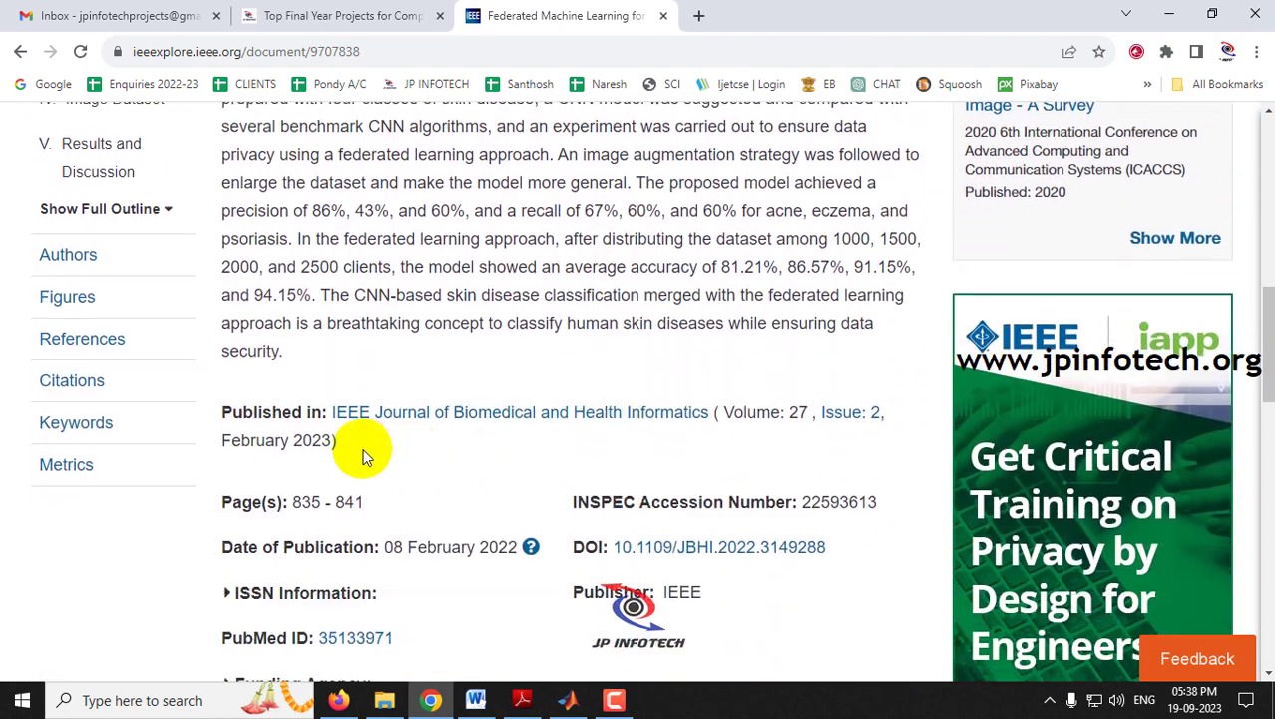
{"action": "left_click_drag", "start_coordinate": [331, 412], "coordinate": [371, 442]}
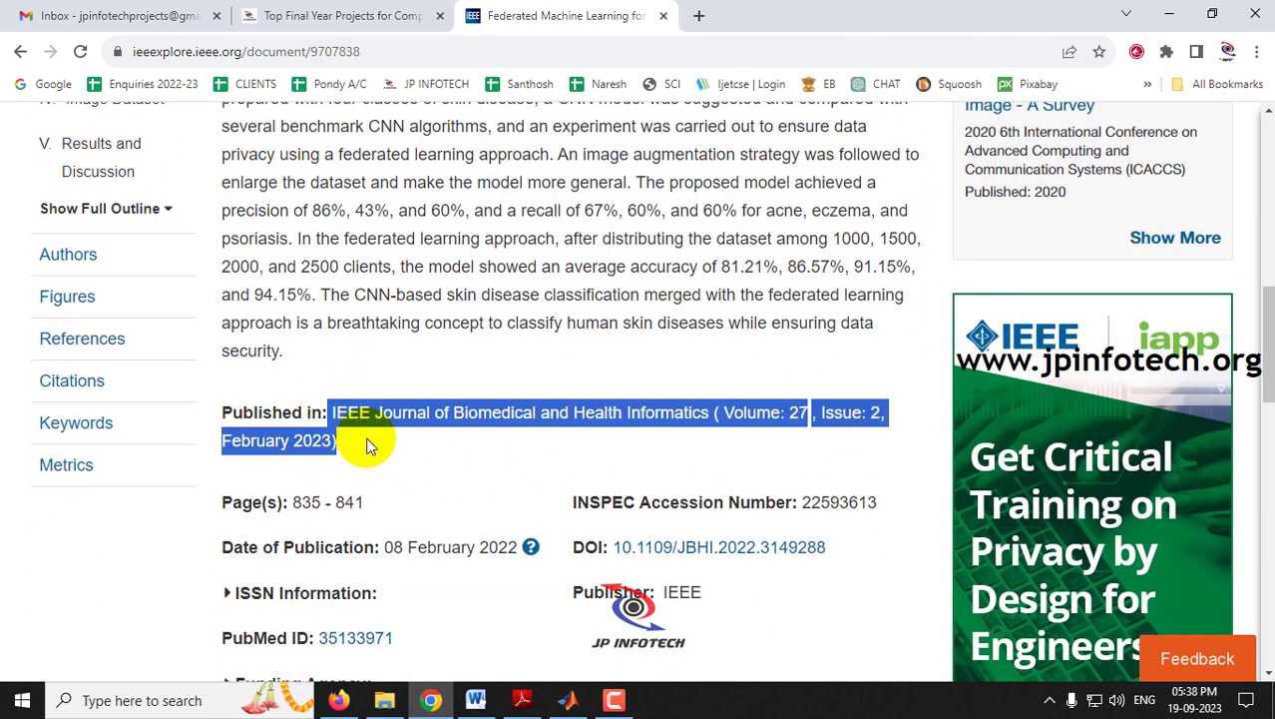
{"action": "key", "text": "super+d"}
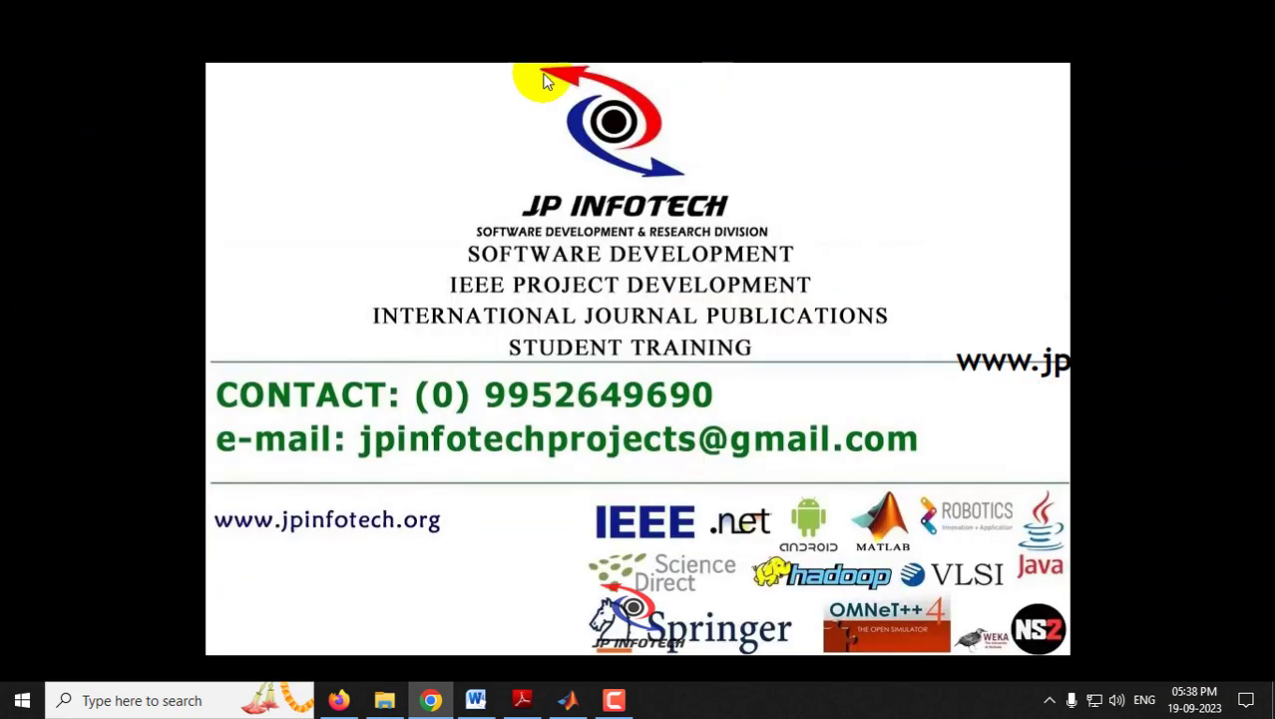
Step: Switch to the paper's PDF in Adobe Reader and read the abstract and introduction on page 1
{"action": "left_click", "coordinate": [521, 701]}
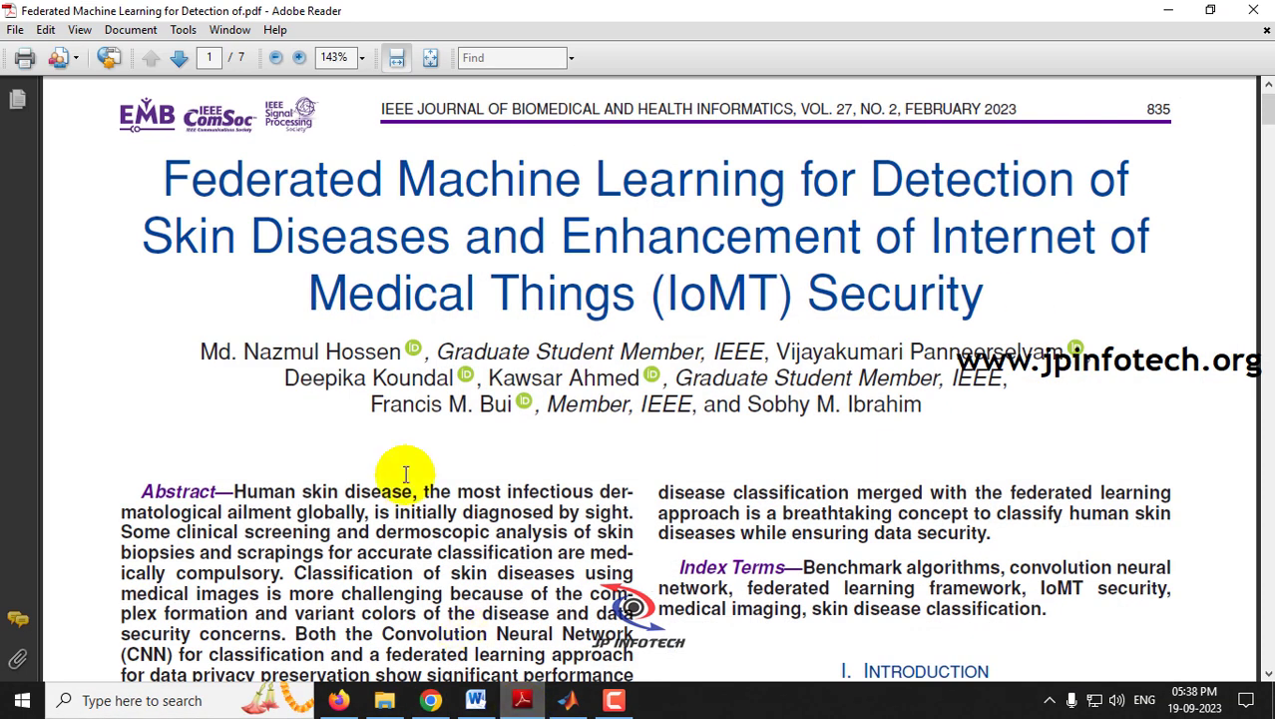
{"action": "left_click_drag", "start_coordinate": [1266, 106], "coordinate": [1268, 137]}
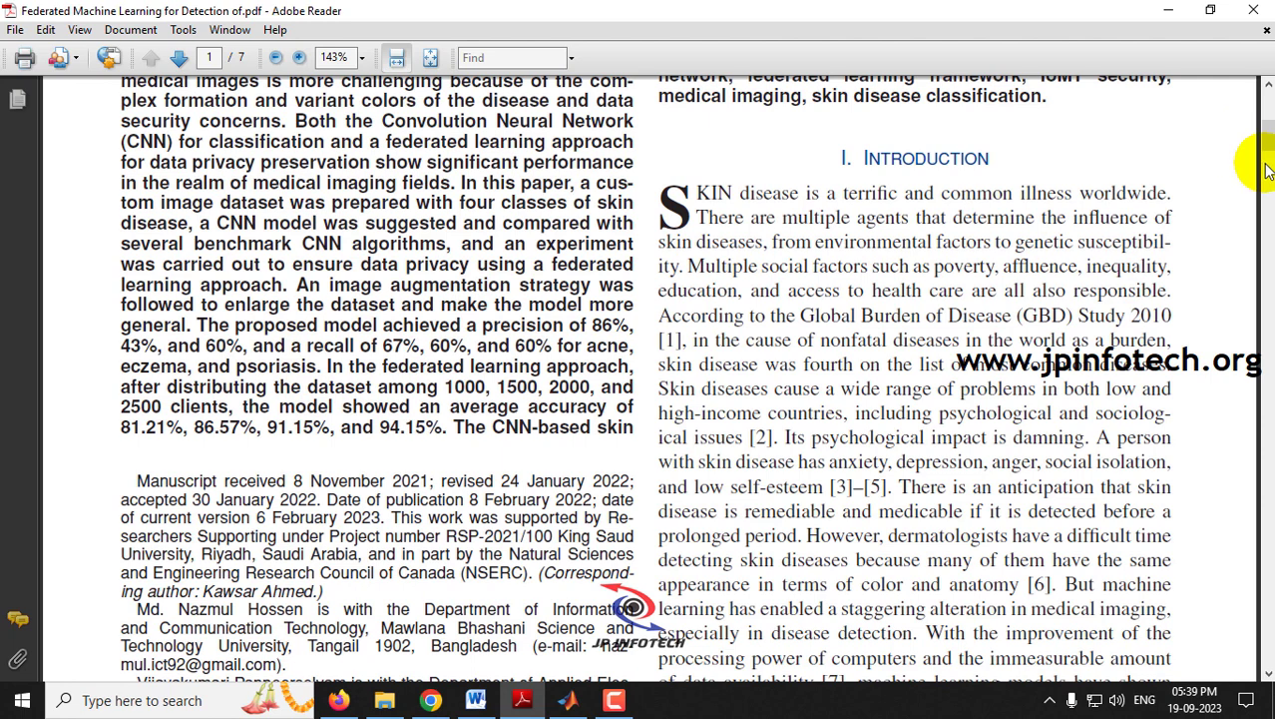
{"action": "left_click_drag", "start_coordinate": [1268, 172], "coordinate": [1267, 122]}
{"action": "scroll", "coordinate": [938, 431], "scroll_direction": "down", "scroll_amount": 3}
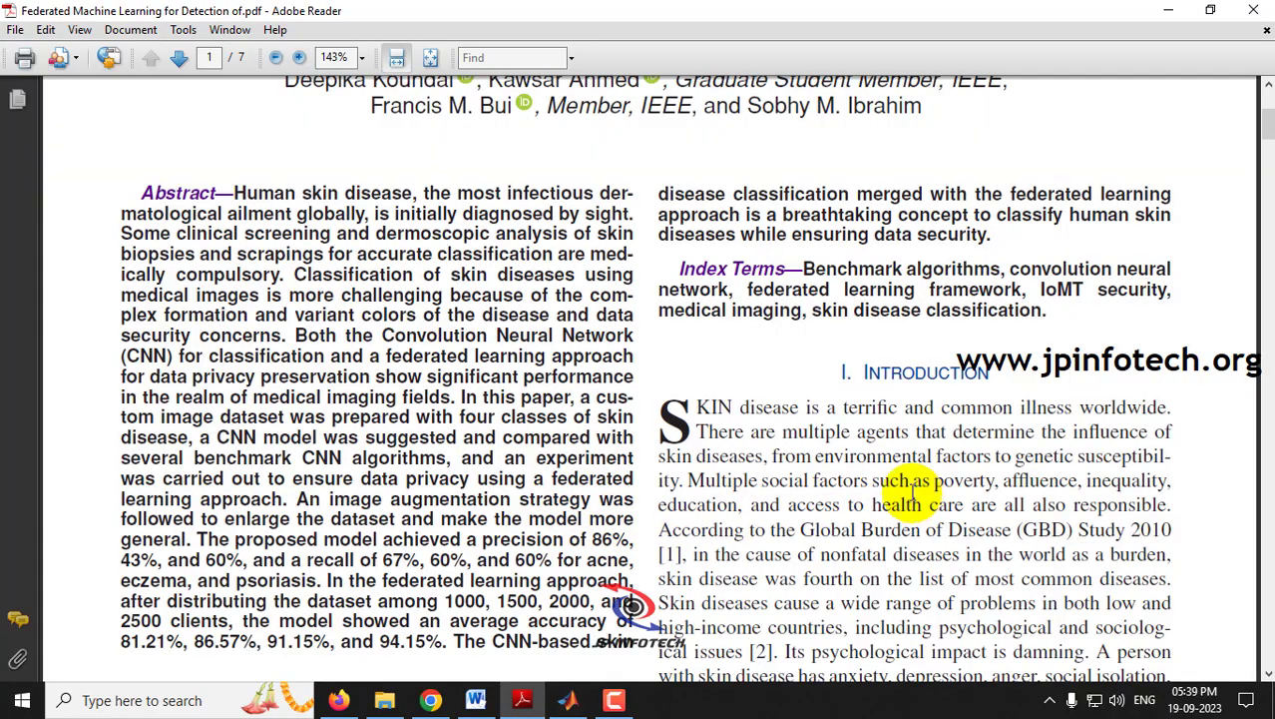
Step: Examine the sample skin disease images on page 5 and highlight the maximum average accuracy in the conclusion on page 7
{"action": "left_click_drag", "start_coordinate": [1265, 122], "coordinate": [1266, 434]}
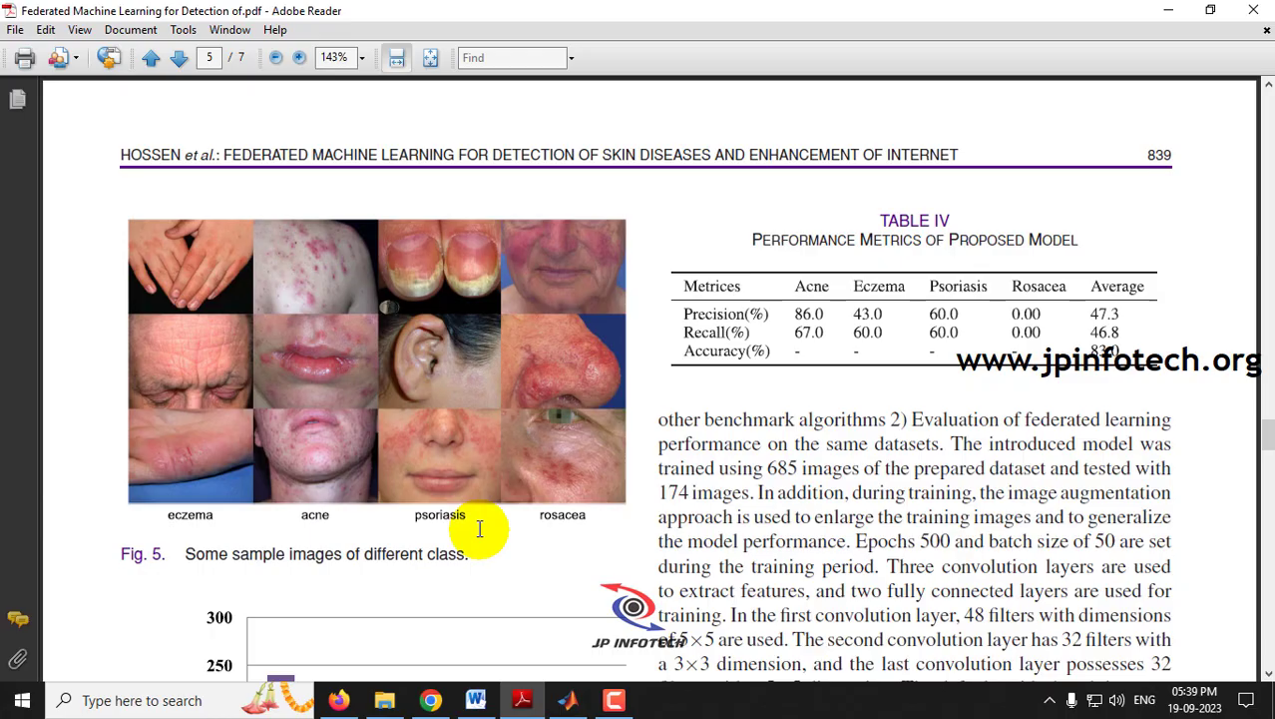
{"action": "left_click_drag", "start_coordinate": [1265, 431], "coordinate": [1266, 627]}
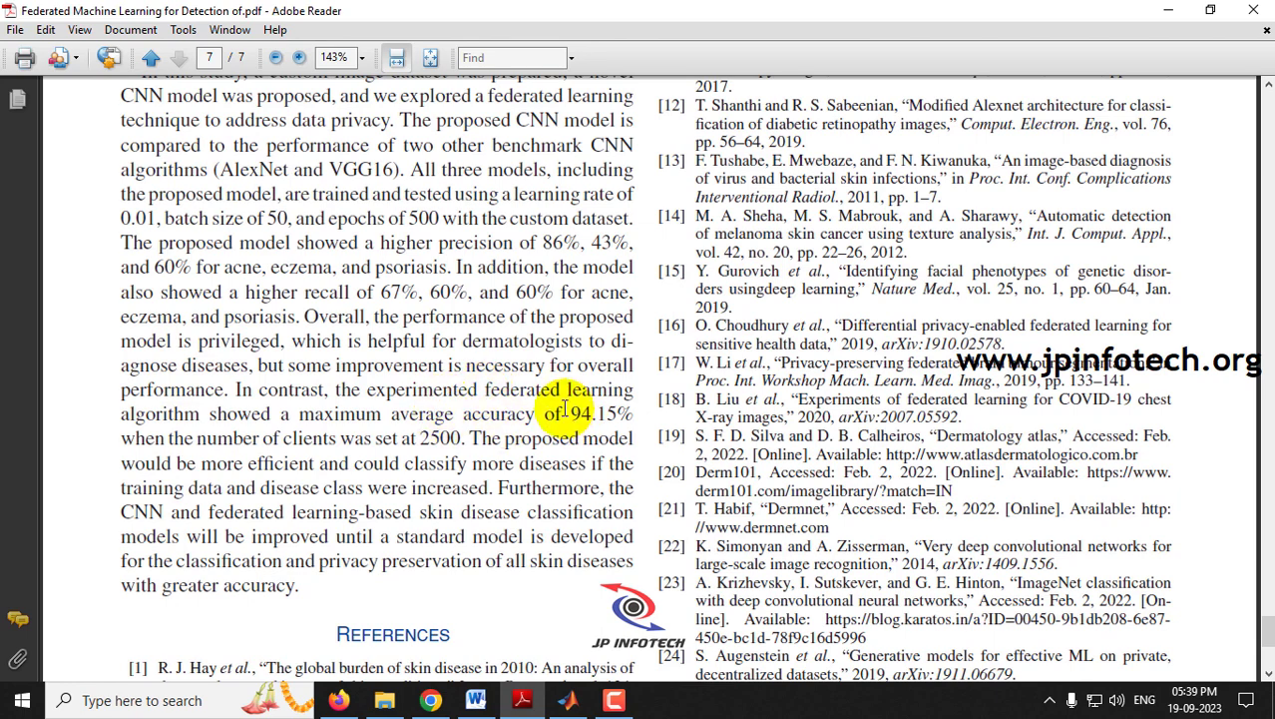
{"action": "left_click_drag", "start_coordinate": [569, 413], "coordinate": [628, 403]}
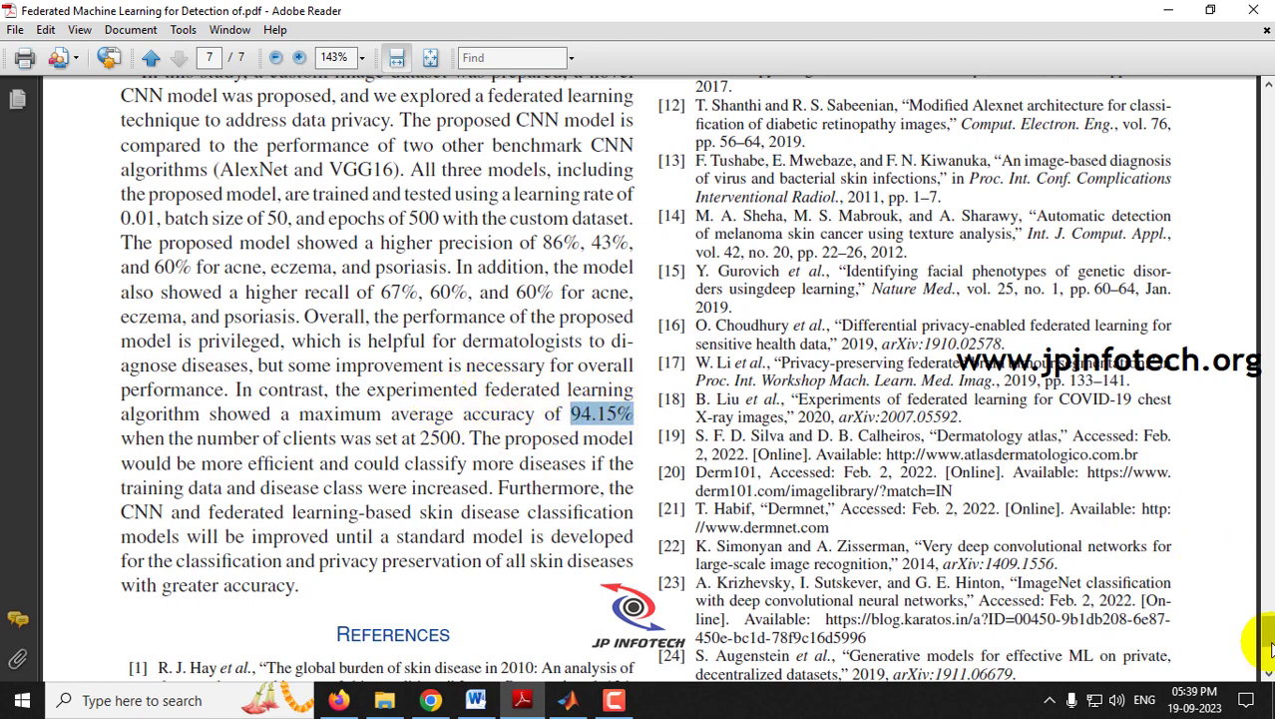
{"action": "left_click_drag", "start_coordinate": [1267, 629], "coordinate": [1260, 88]}
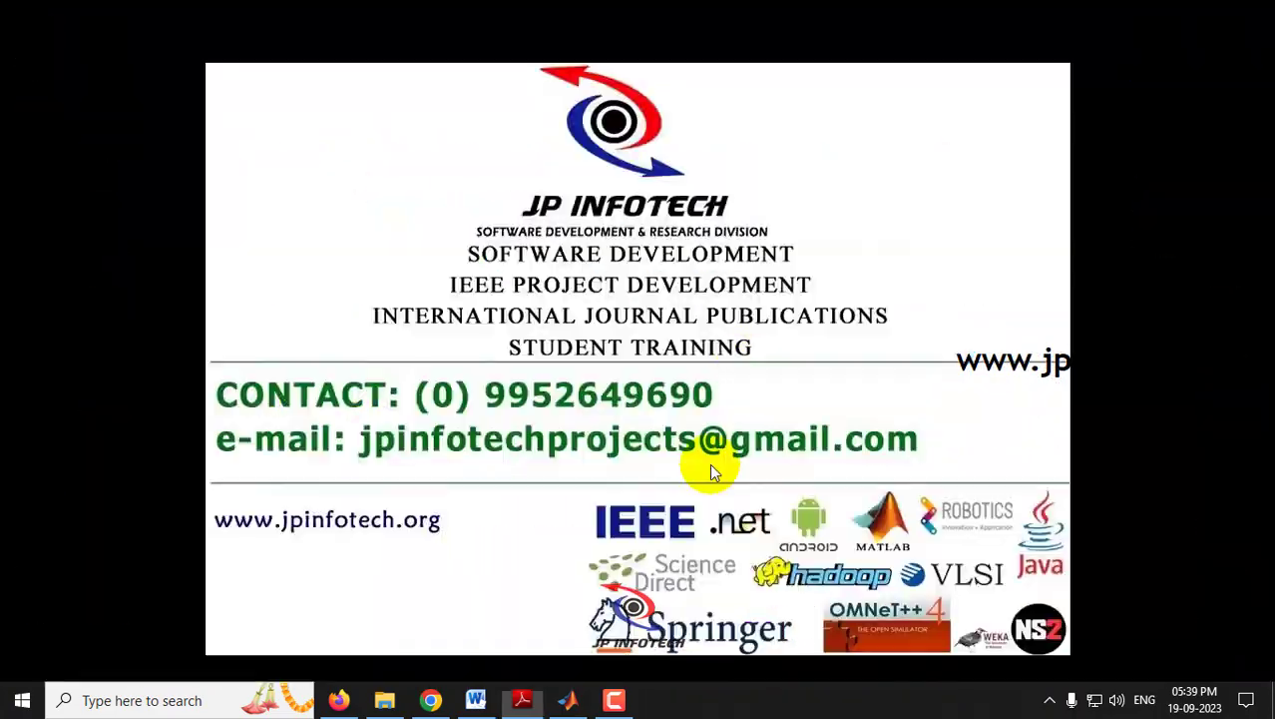
{"action": "left_click", "coordinate": [521, 700]}
Step: Return to the Word document and highlight "VGG16 architecture" in the abstract's first paragraph
{"action": "left_click", "coordinate": [479, 699]}
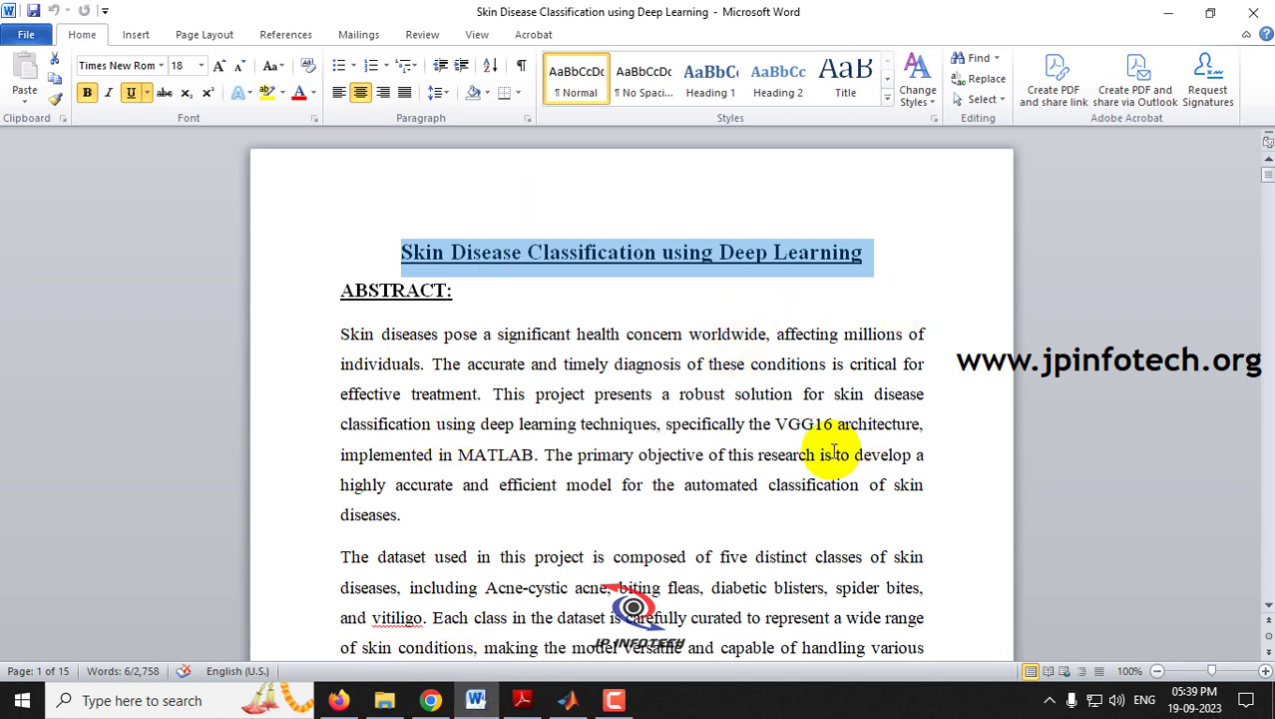
{"action": "left_click", "coordinate": [777, 425]}
{"action": "left_click_drag", "start_coordinate": [781, 423], "coordinate": [922, 437]}
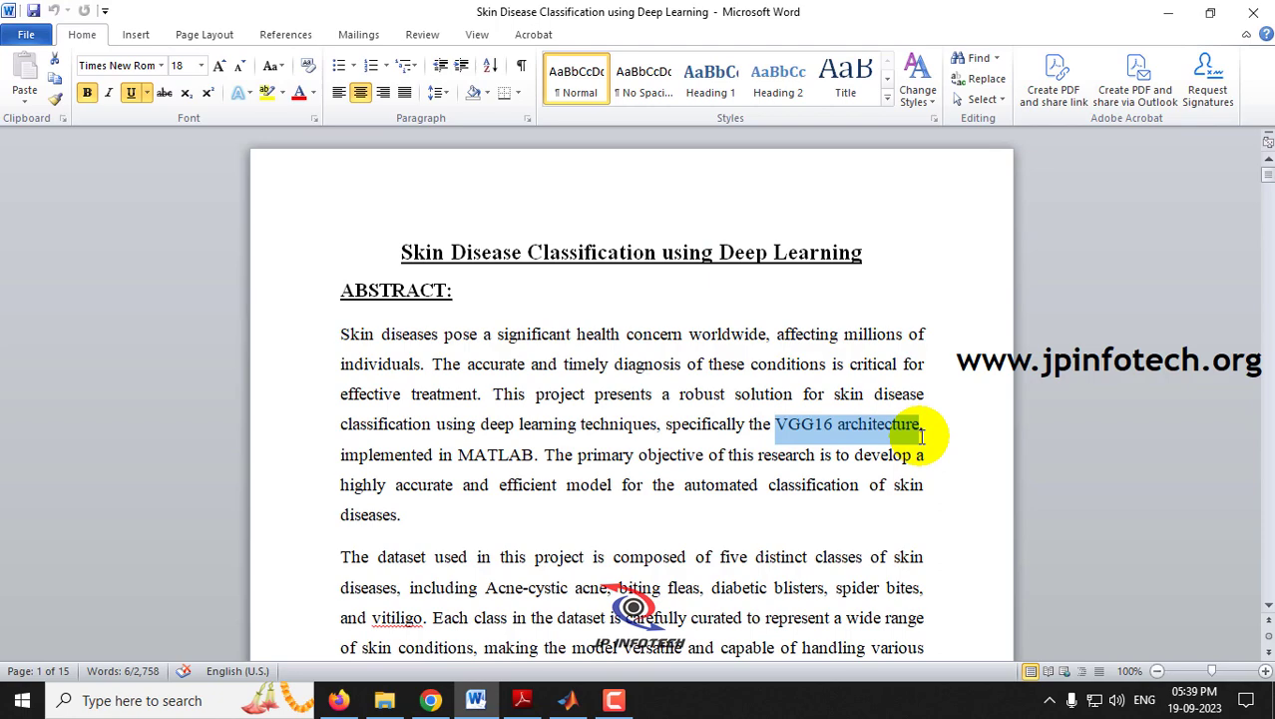
Step: Read through the rest of the abstract and highlight the model's accuracy figure in the paragraph on standout achievements
{"action": "scroll", "coordinate": [922, 437], "scroll_direction": "down", "scroll_amount": 3}
{"action": "scroll", "coordinate": [922, 436], "scroll_direction": "down", "scroll_amount": 10}
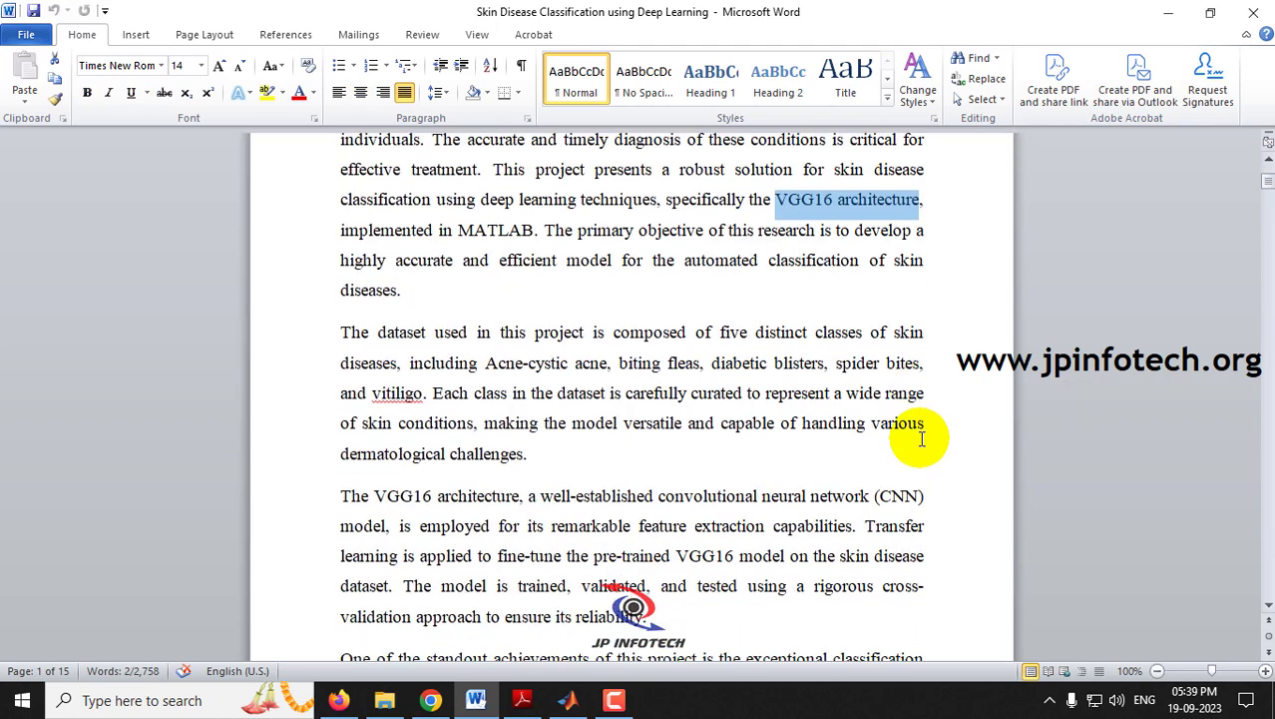
{"action": "scroll", "coordinate": [922, 439], "scroll_direction": "down", "scroll_amount": 3}
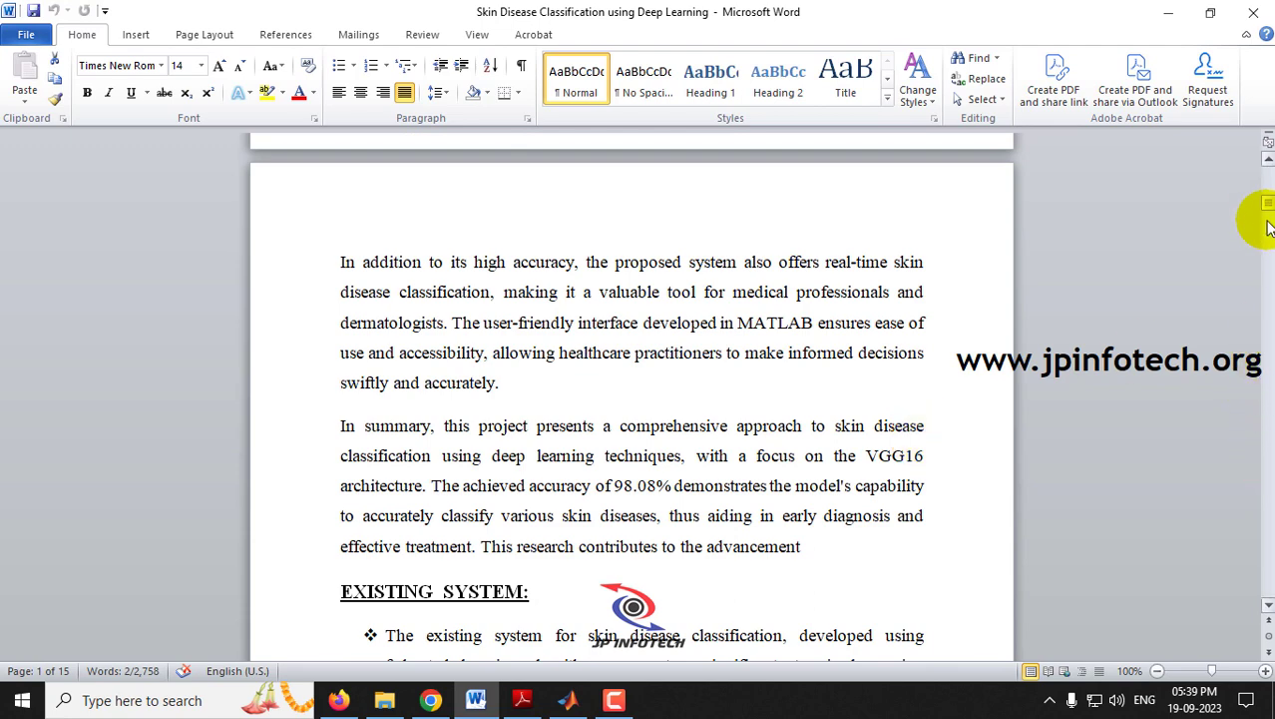
{"action": "left_click_drag", "start_coordinate": [1267, 209], "coordinate": [1268, 195]}
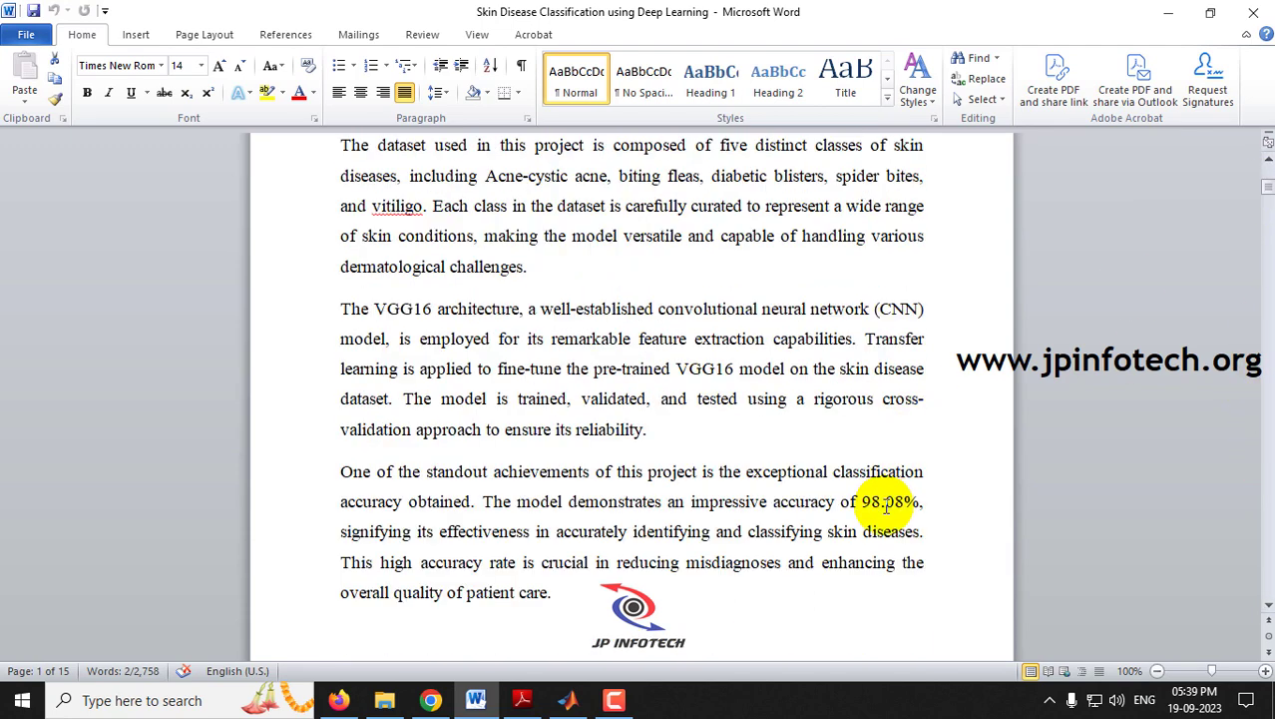
{"action": "left_click_drag", "start_coordinate": [841, 502], "coordinate": [920, 505]}
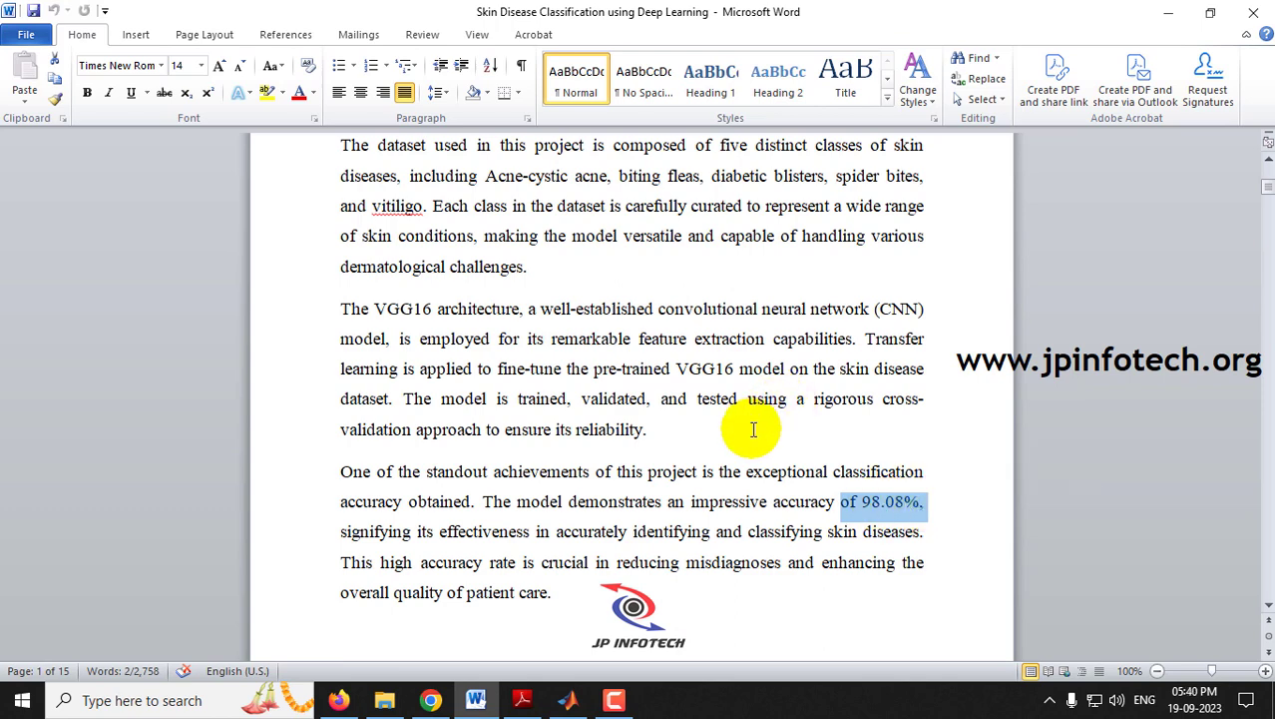
Step: Highlight the disease classes in the dataset paragraph one after another, from Acne-cystic acne to vitiligo
{"action": "scroll", "coordinate": [754, 429], "scroll_direction": "up", "scroll_amount": 1}
{"action": "scroll", "coordinate": [753, 429], "scroll_direction": "down", "scroll_amount": 1}
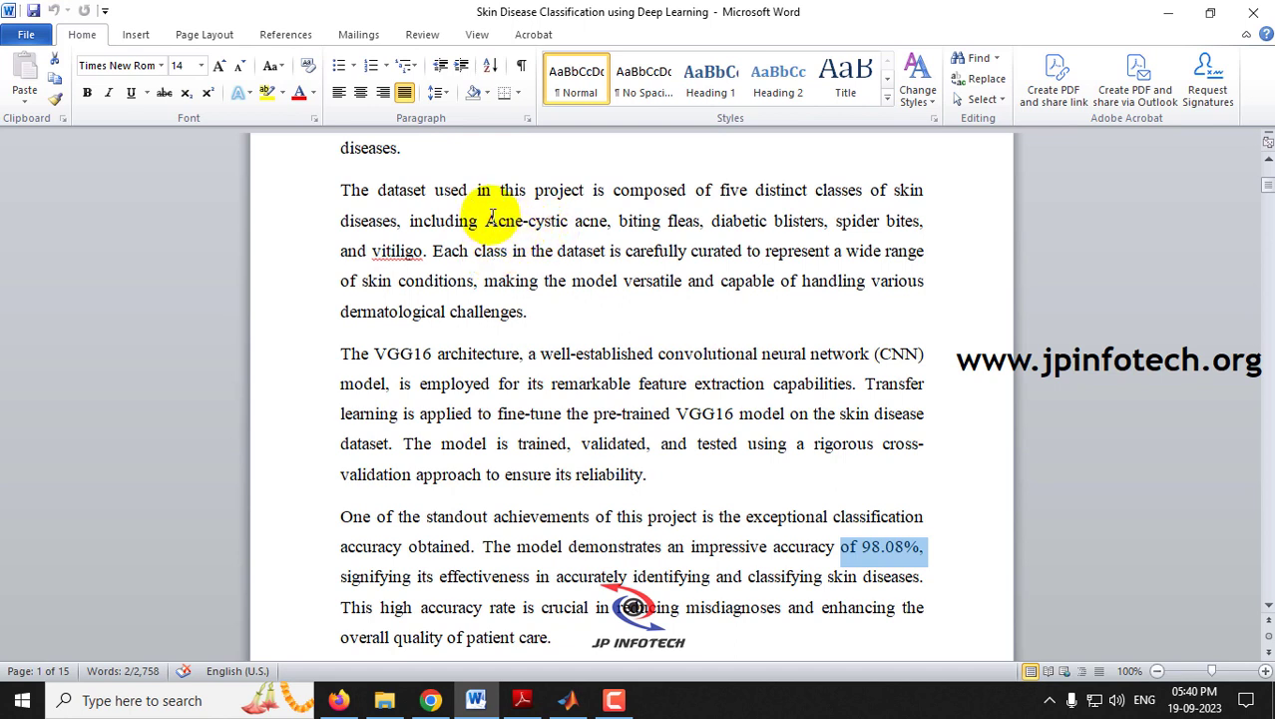
{"action": "left_click_drag", "start_coordinate": [486, 220], "coordinate": [597, 232]}
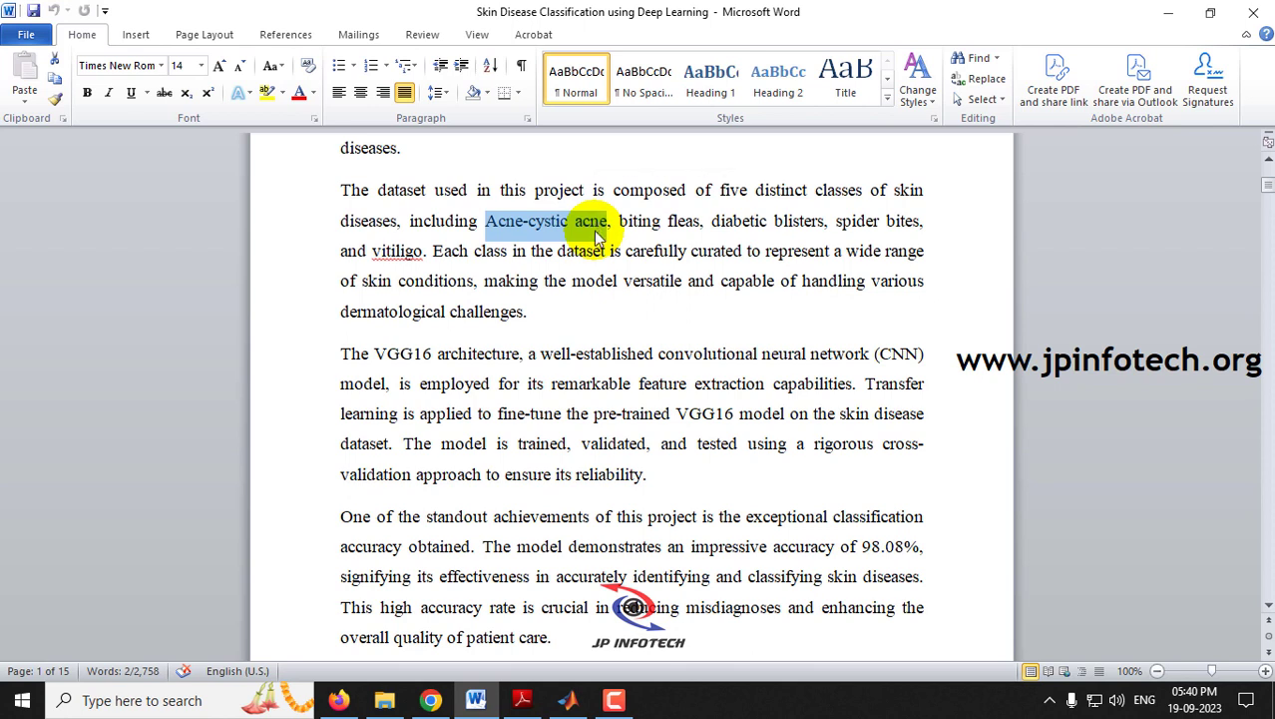
{"action": "left_click_drag", "start_coordinate": [619, 223], "coordinate": [909, 231]}
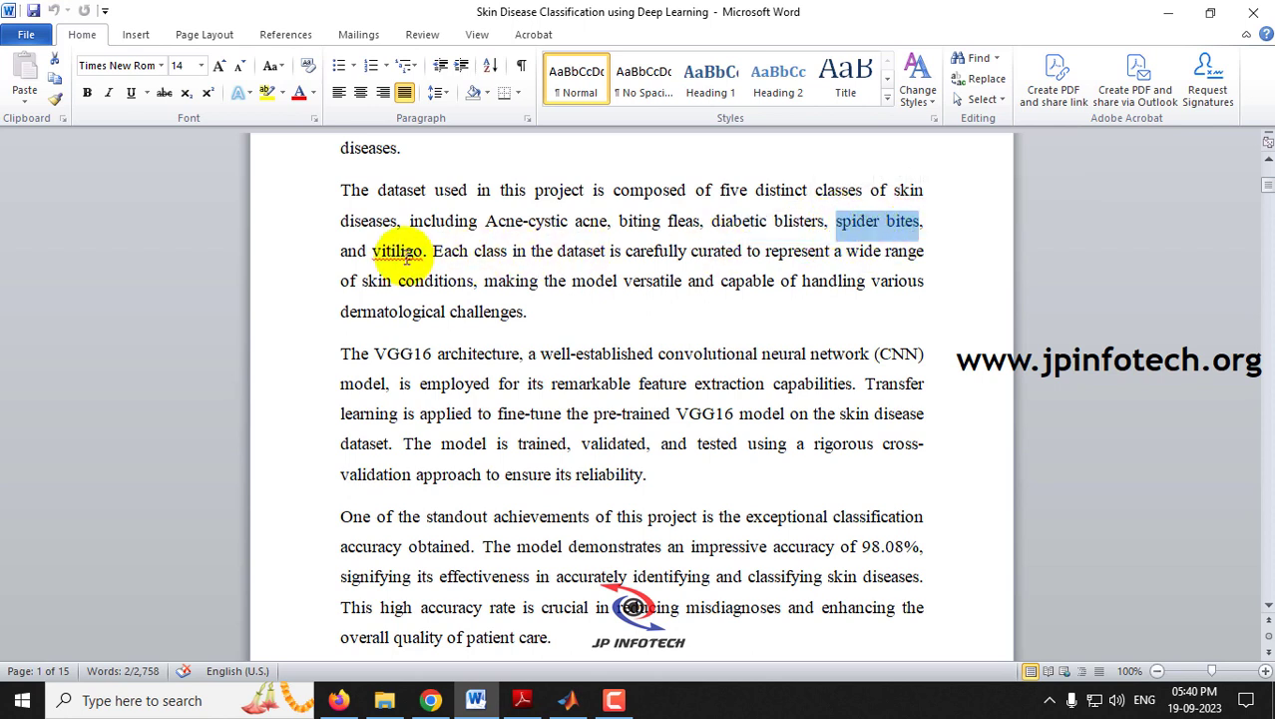
{"action": "left_click_drag", "start_coordinate": [374, 250], "coordinate": [423, 251]}
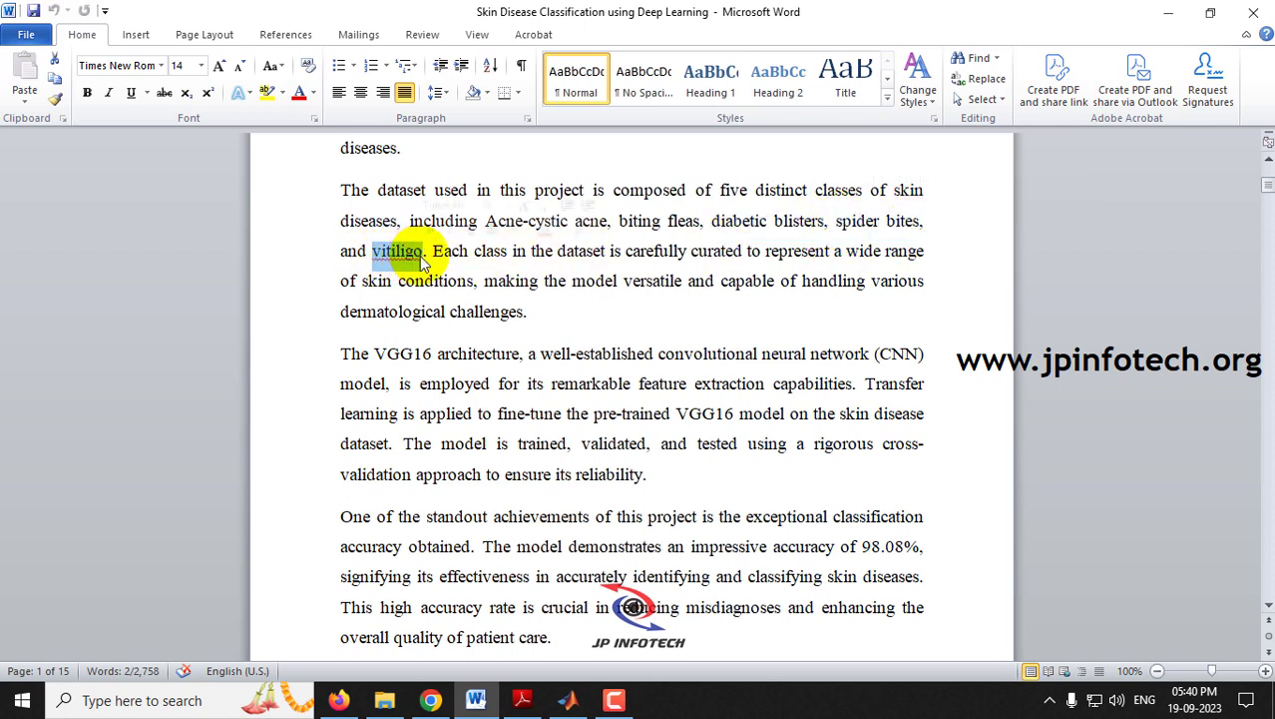
{"action": "scroll", "coordinate": [516, 363], "scroll_direction": "up", "scroll_amount": 2}
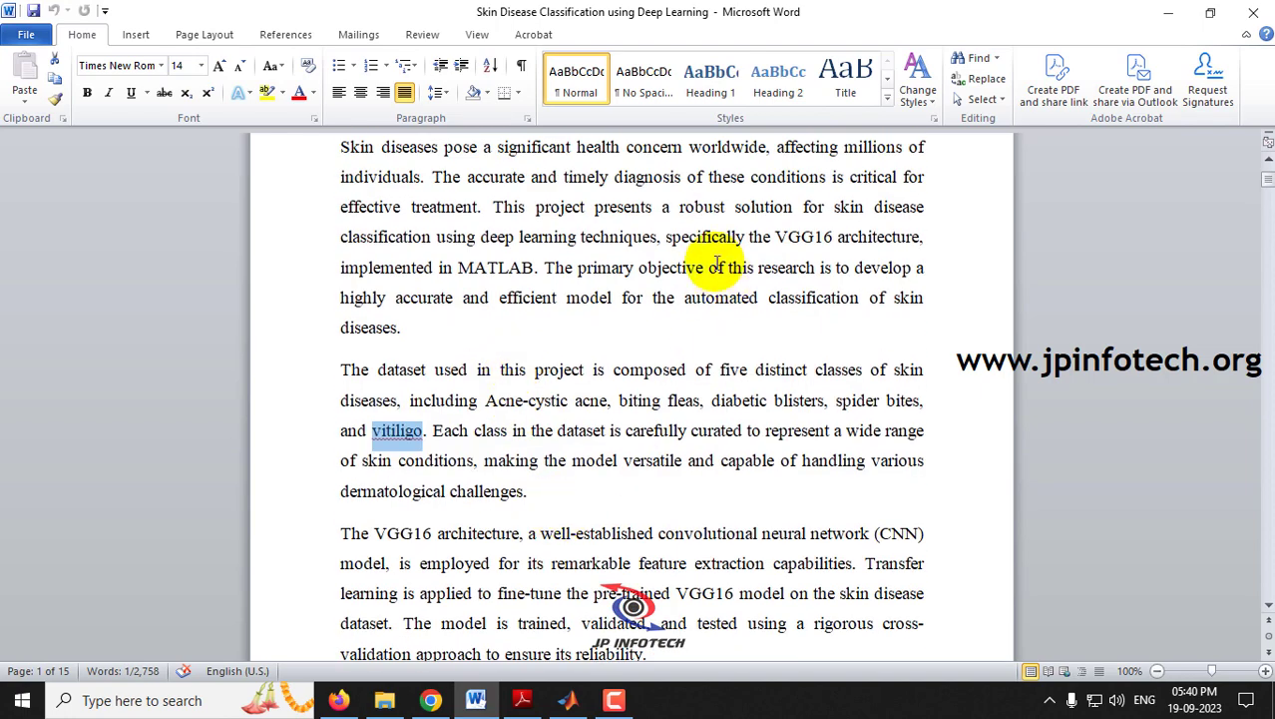
Step: Switch to File Explorer and open the Dataset folder inside the project's Full Coding folder
{"action": "left_click", "coordinate": [384, 700]}
{"action": "double_click", "coordinate": [215, 229]}
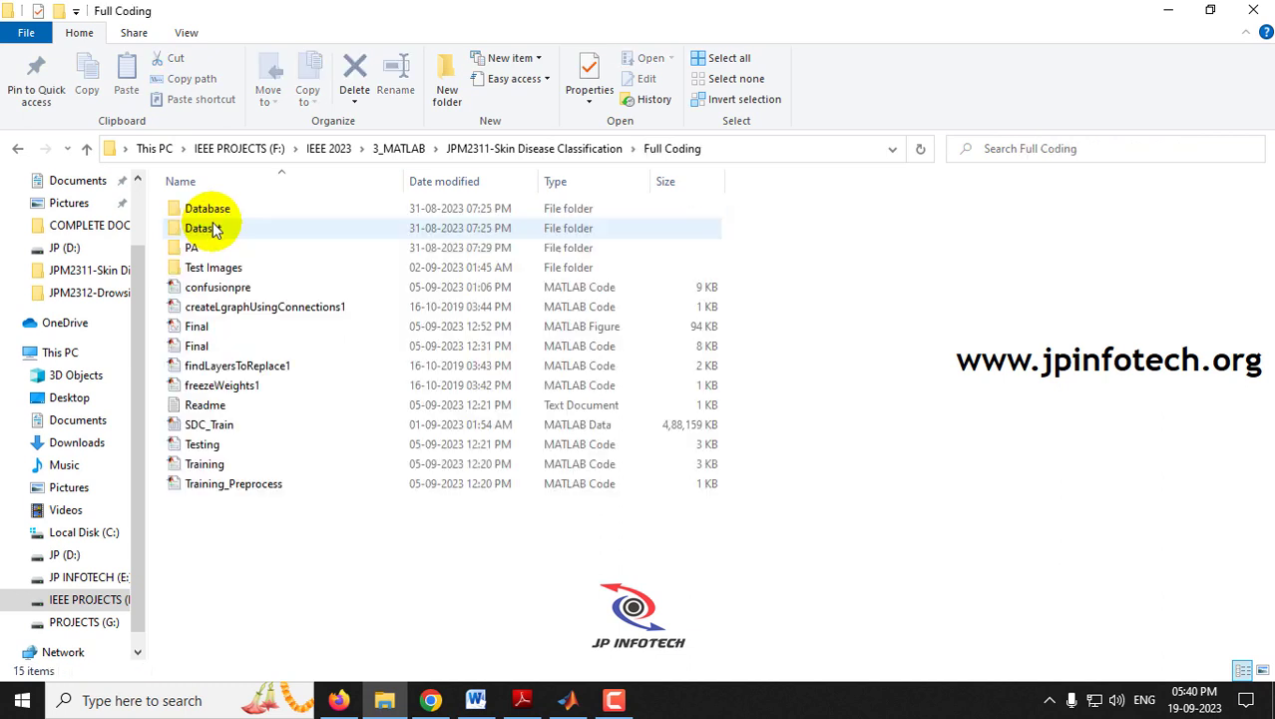
{"action": "double_click", "coordinate": [213, 228]}
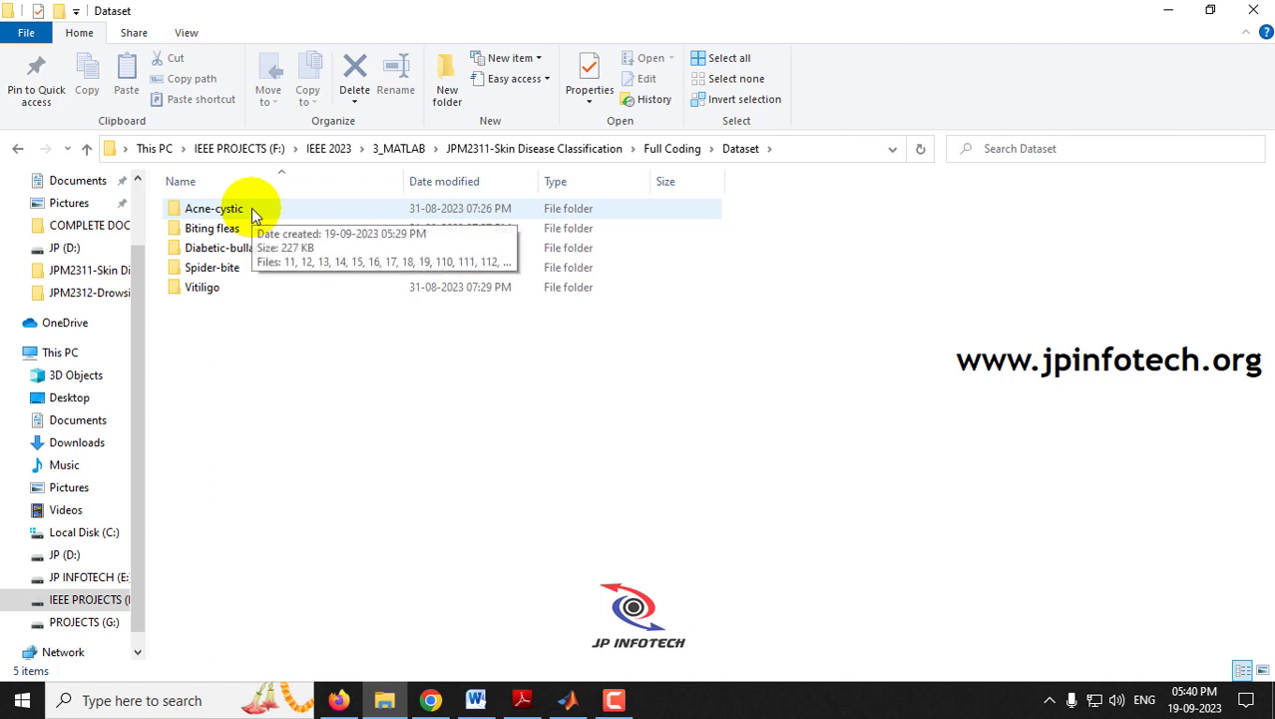
Step: Open the Acne-cystic folder and view one of its images in the photo viewer, closing the viewer when done
{"action": "double_click", "coordinate": [251, 212]}
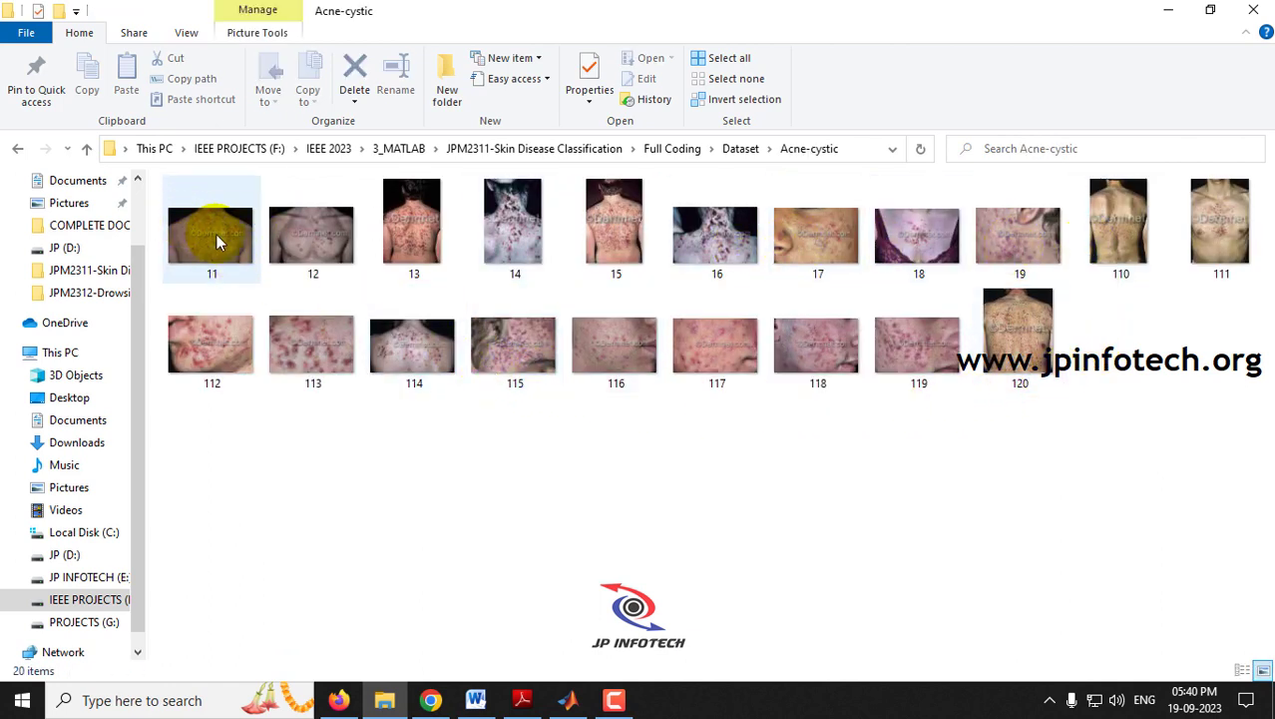
{"action": "left_click", "coordinate": [237, 361]}
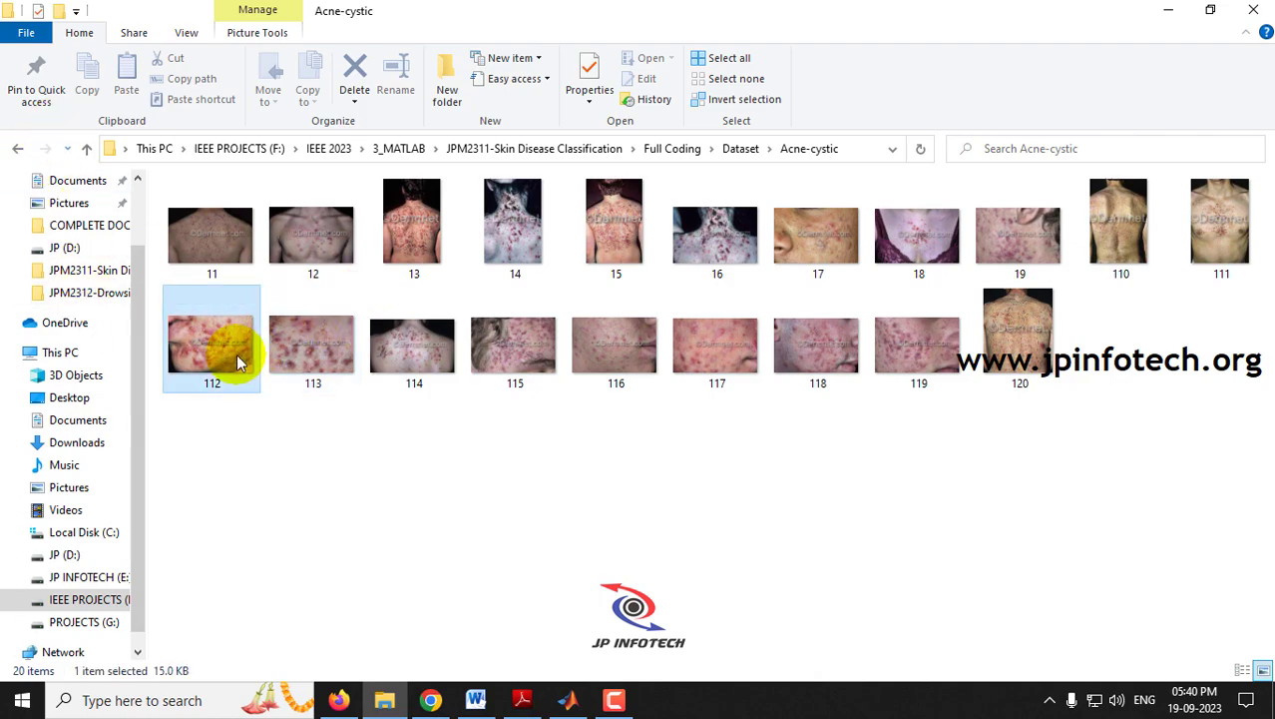
{"action": "double_click", "coordinate": [409, 359]}
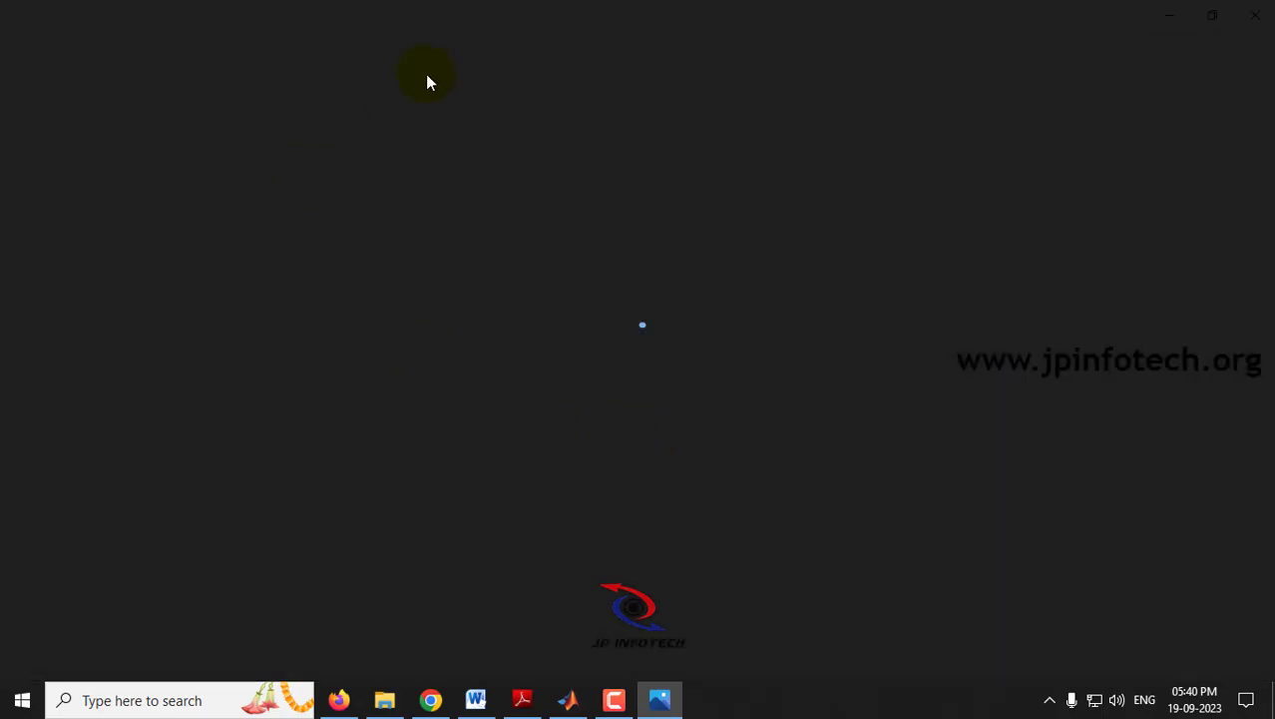
{"action": "left_click", "coordinate": [1255, 14]}
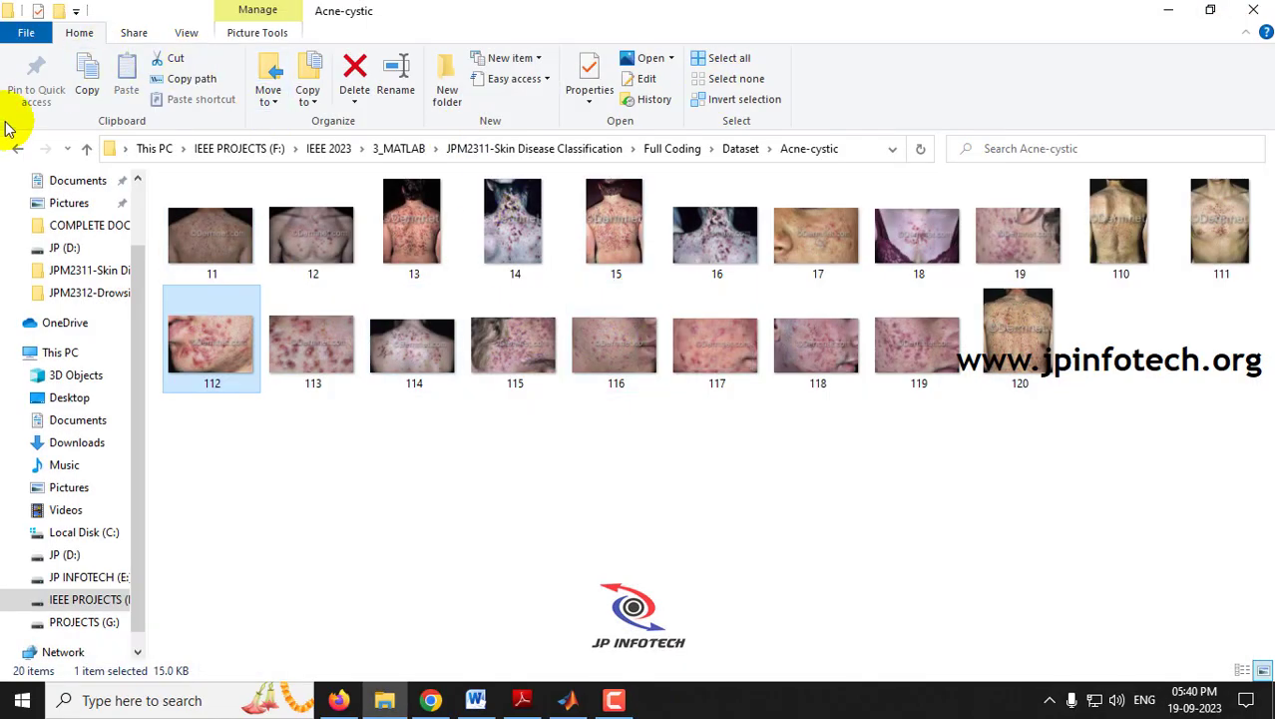
Step: Go back to the Dataset folder and open the Biting fleas folder to view its images
{"action": "left_click", "coordinate": [20, 148]}
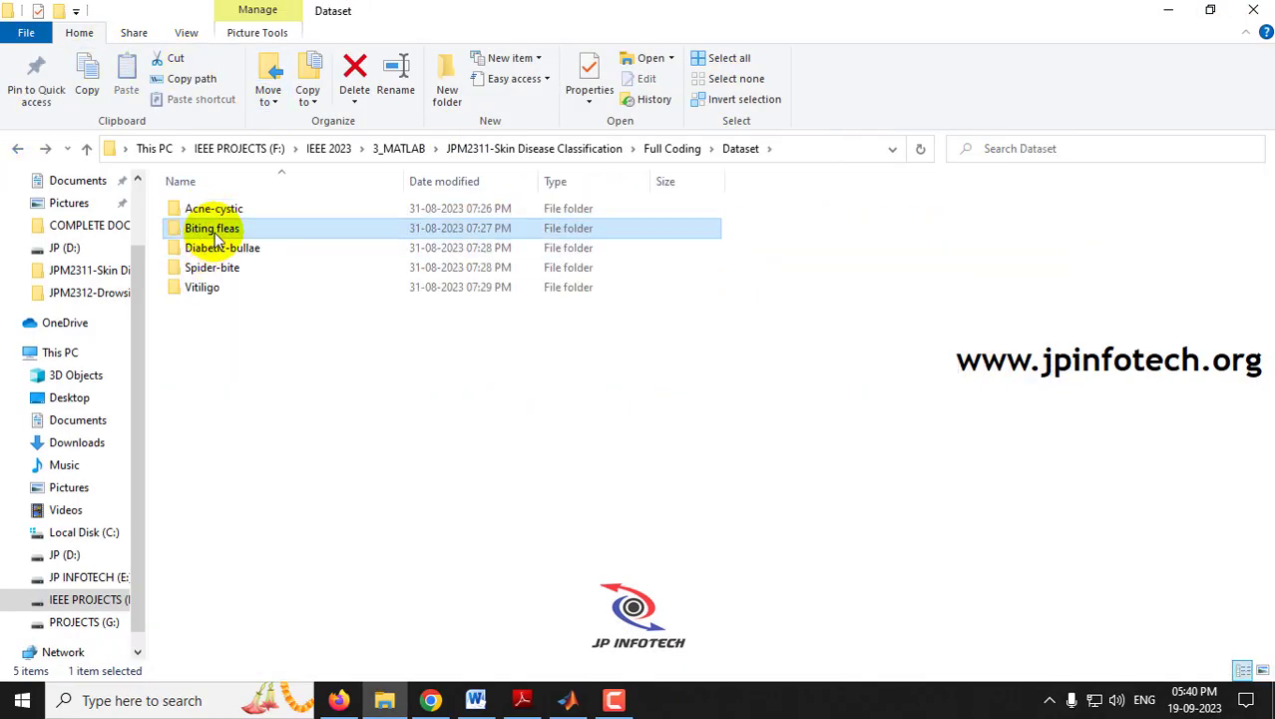
{"action": "double_click", "coordinate": [200, 229]}
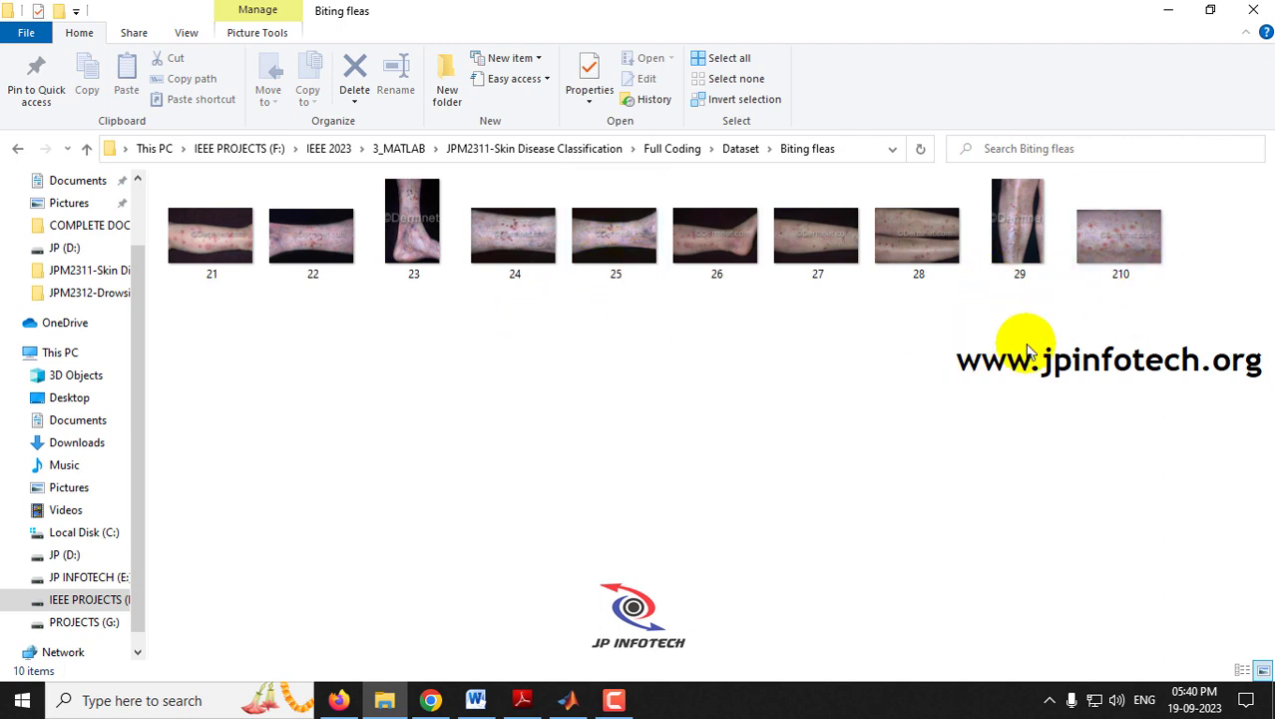
Step: Go back to the Dataset folder and view the images in the Diabetic-bullae folder, followed by those in the Spider-bite folder
{"action": "left_click", "coordinate": [17, 147]}
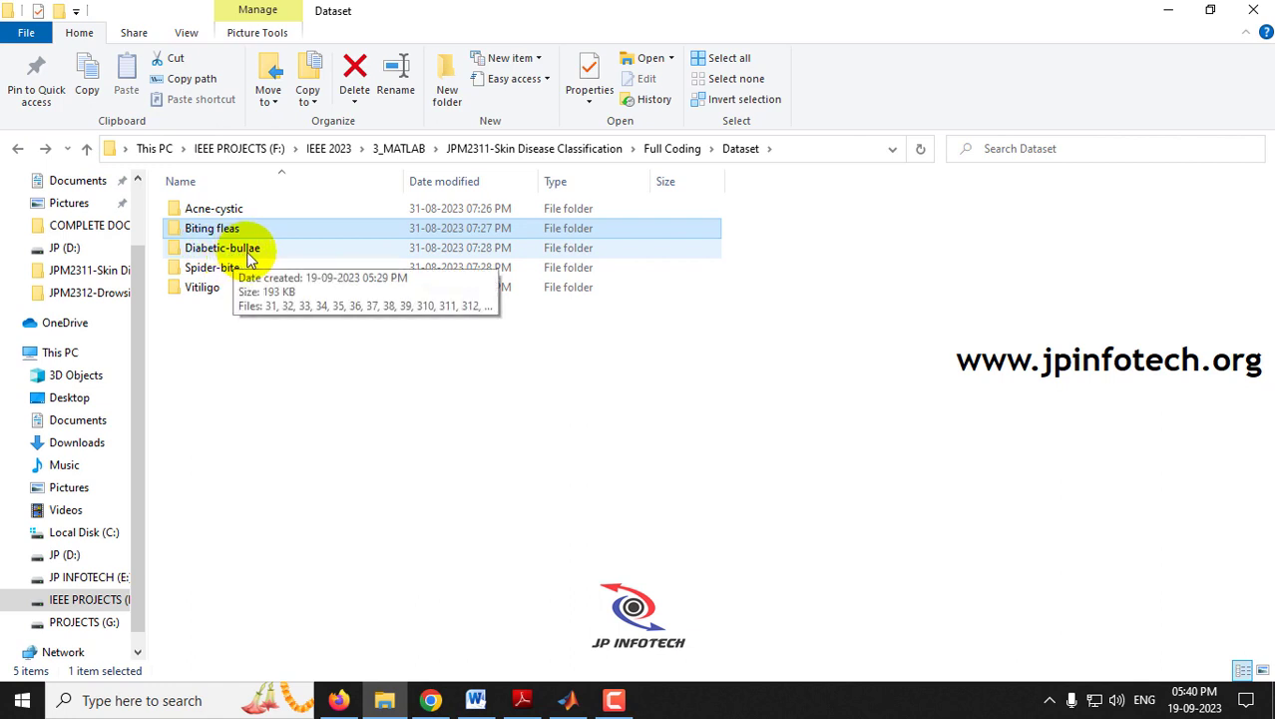
{"action": "double_click", "coordinate": [249, 258]}
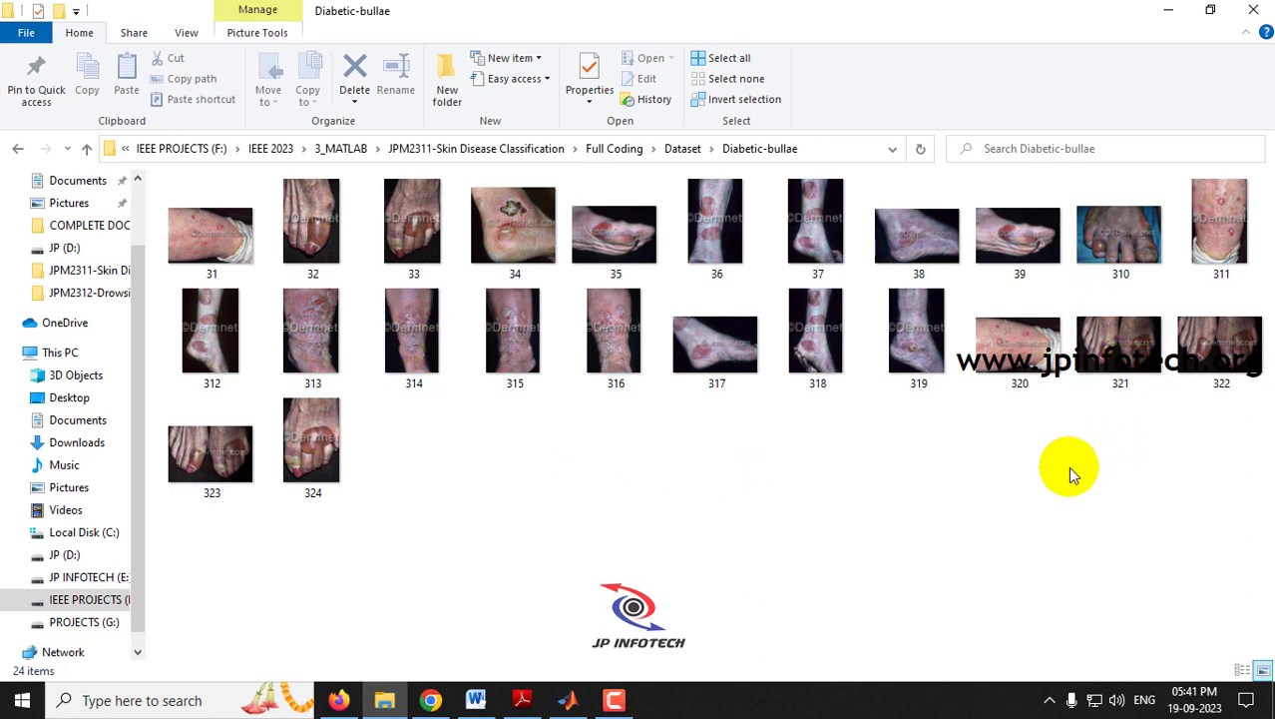
{"action": "left_click", "coordinate": [17, 148]}
{"action": "double_click", "coordinate": [237, 267]}
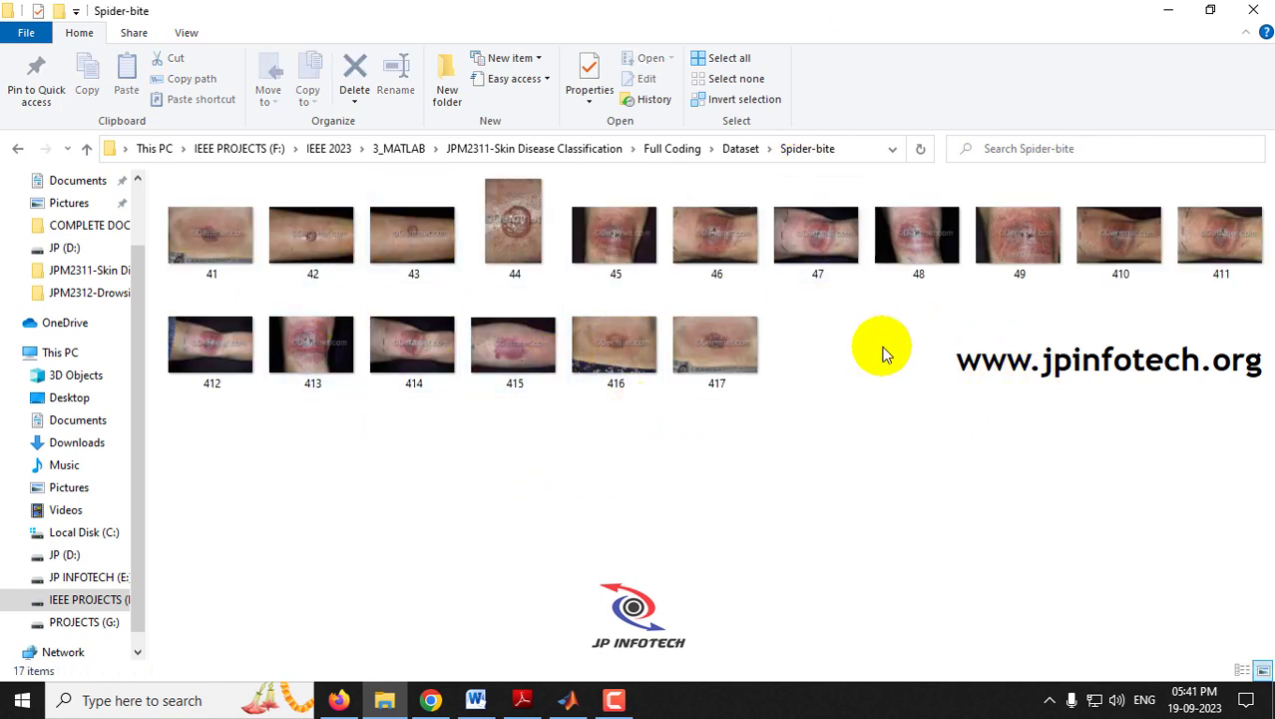
Step: Return to the Dataset folder, open the Vitiligo folder and bring up image 54 in the photo viewer, closing the viewer when done
{"action": "left_click", "coordinate": [18, 149]}
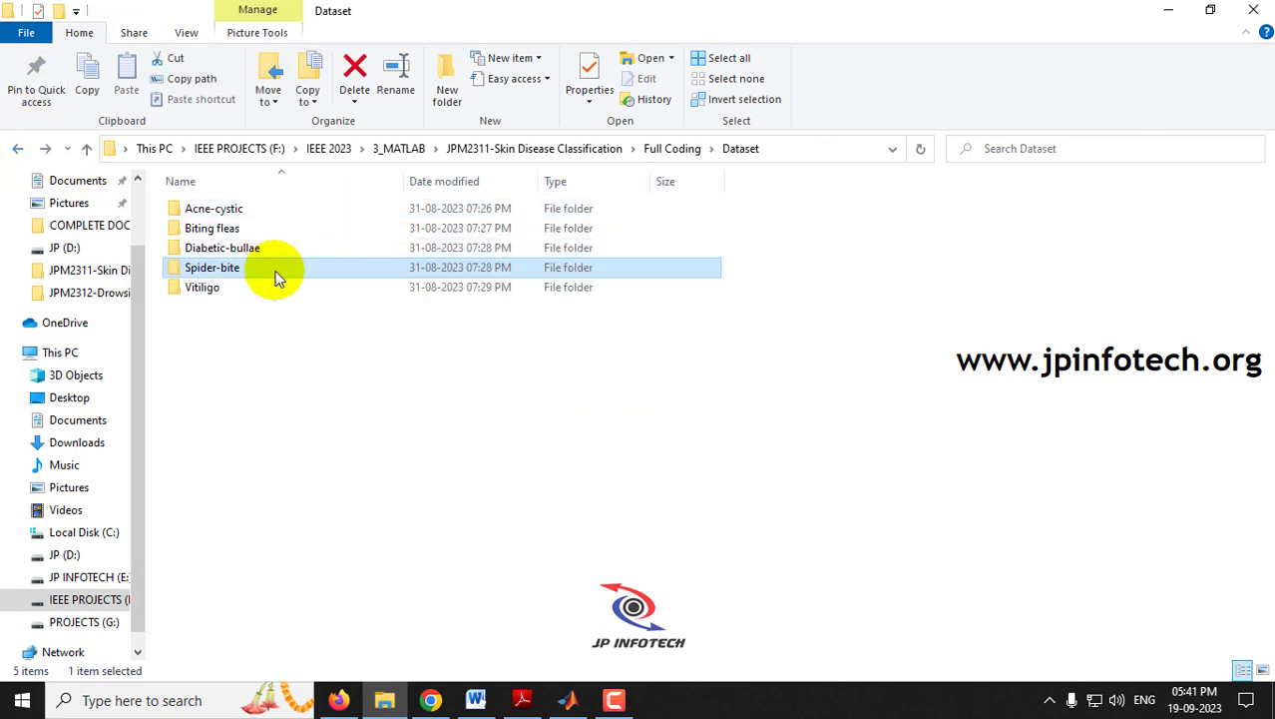
{"action": "double_click", "coordinate": [219, 290]}
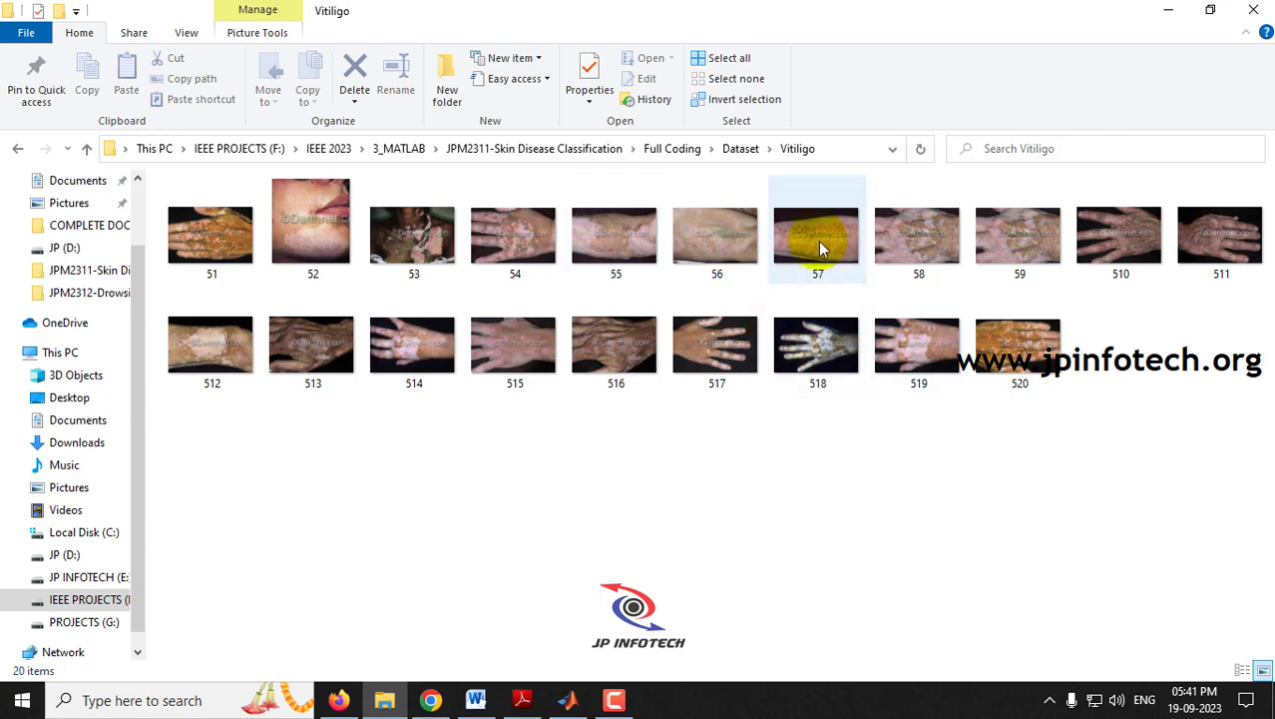
{"action": "left_click", "coordinate": [512, 243]}
{"action": "double_click", "coordinate": [868, 321]}
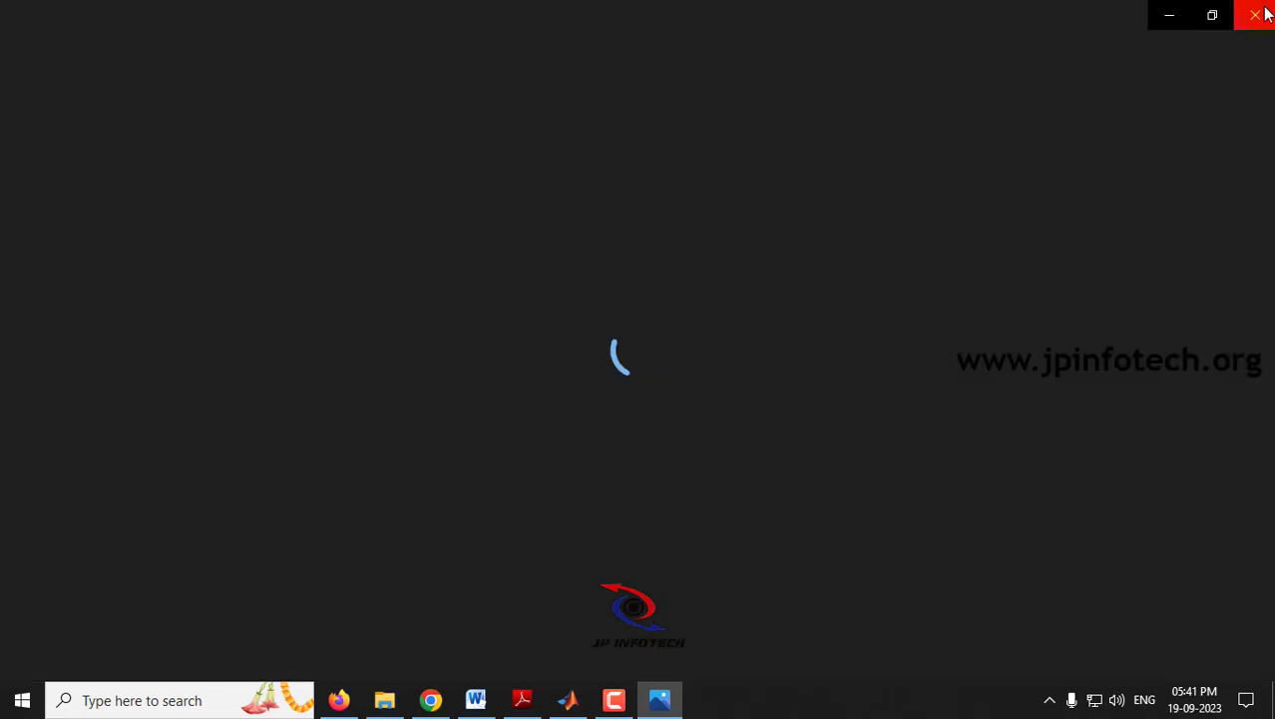
{"action": "left_click", "coordinate": [1263, 14]}
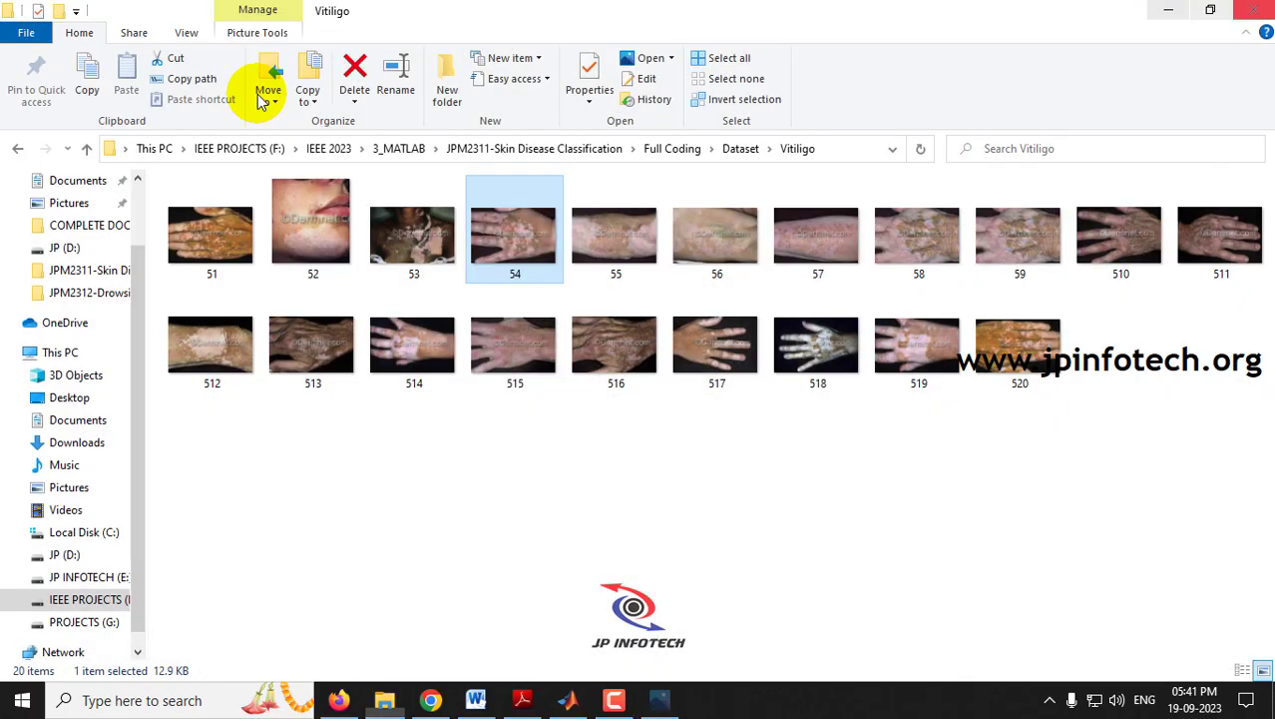
Step: Switch to the Word project document and highlight VGG16 in the first abstract paragraph and the 98.08% accuracy figure further down
{"action": "left_click", "coordinate": [475, 699]}
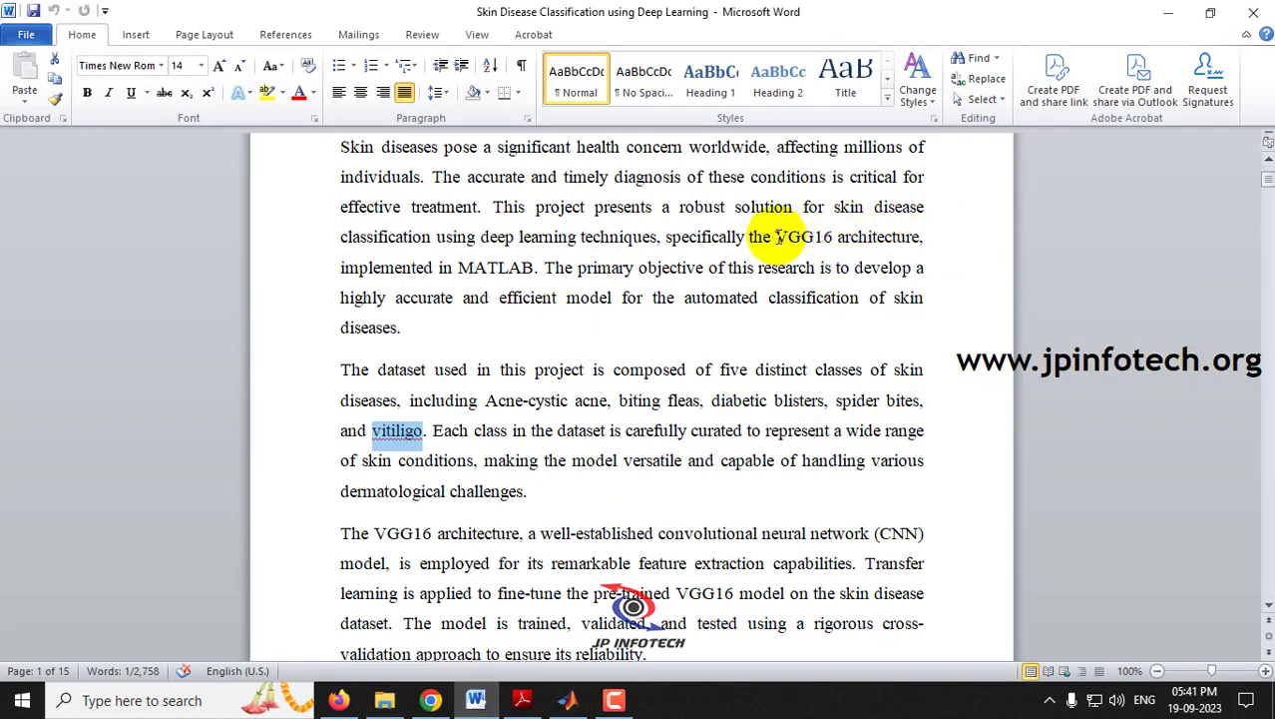
{"action": "left_click_drag", "start_coordinate": [778, 236], "coordinate": [856, 239]}
{"action": "scroll", "coordinate": [758, 370], "scroll_direction": "down", "scroll_amount": 6}
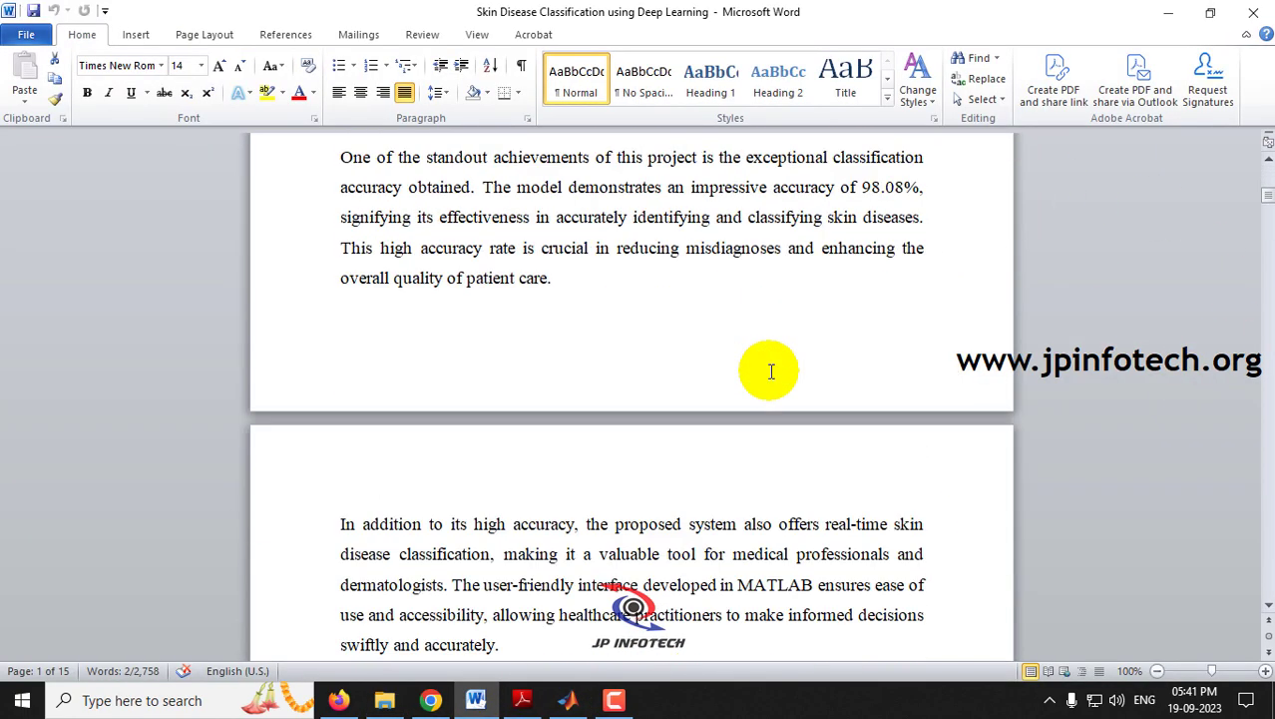
{"action": "left_click_drag", "start_coordinate": [860, 188], "coordinate": [921, 189]}
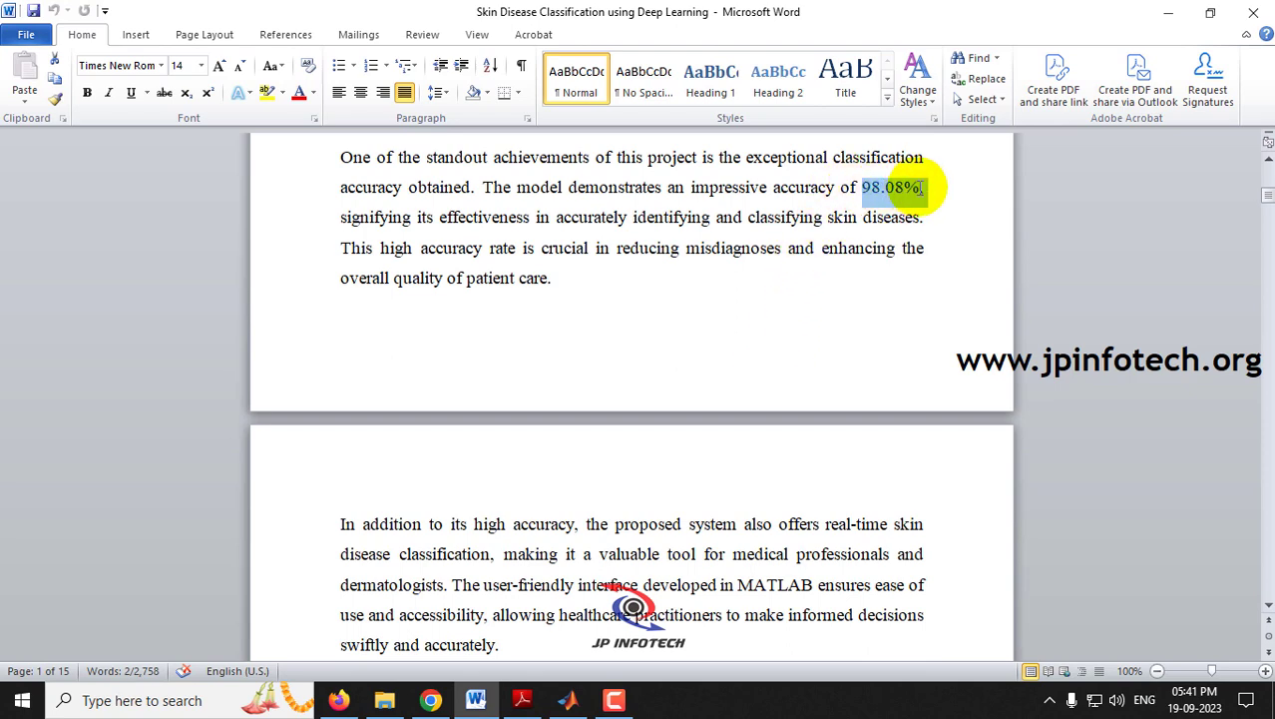
Step: Highlight the EXISTING SYSTEM heading and read the bullets on the federated learning approach beneath it
{"action": "scroll", "coordinate": [571, 517], "scroll_direction": "down", "scroll_amount": 3}
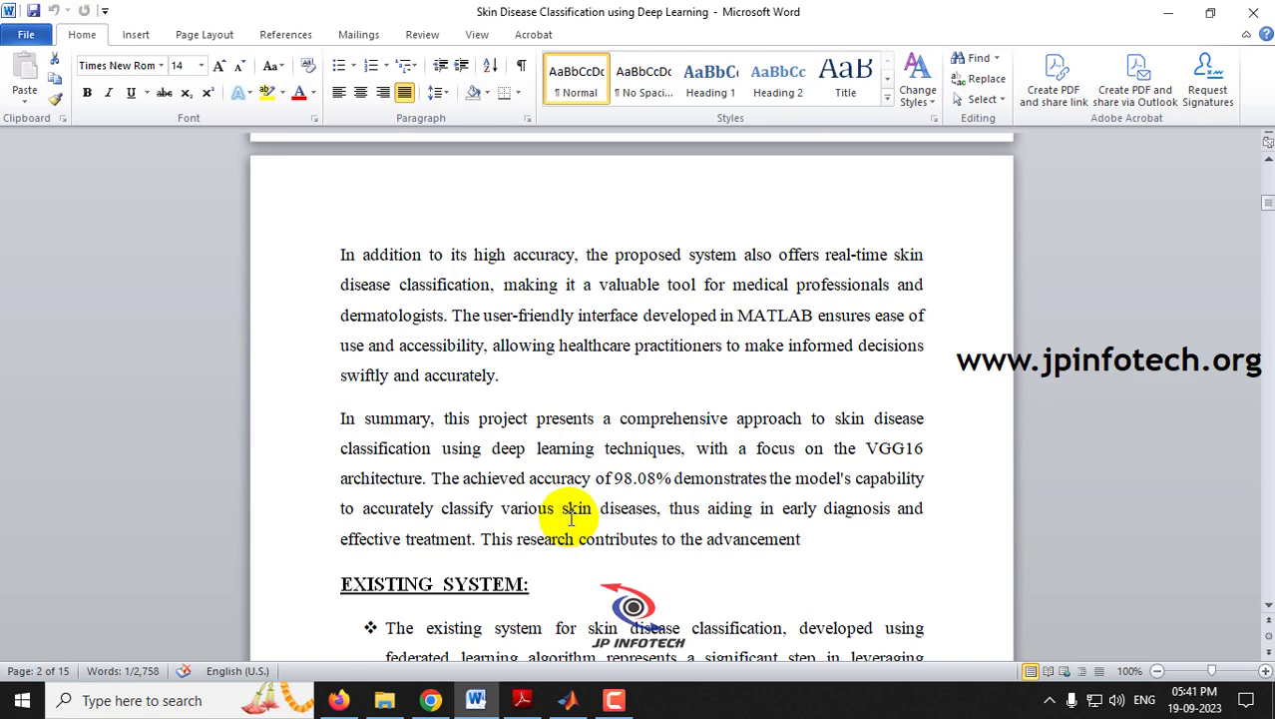
{"action": "scroll", "coordinate": [509, 441], "scroll_direction": "down", "scroll_amount": 3}
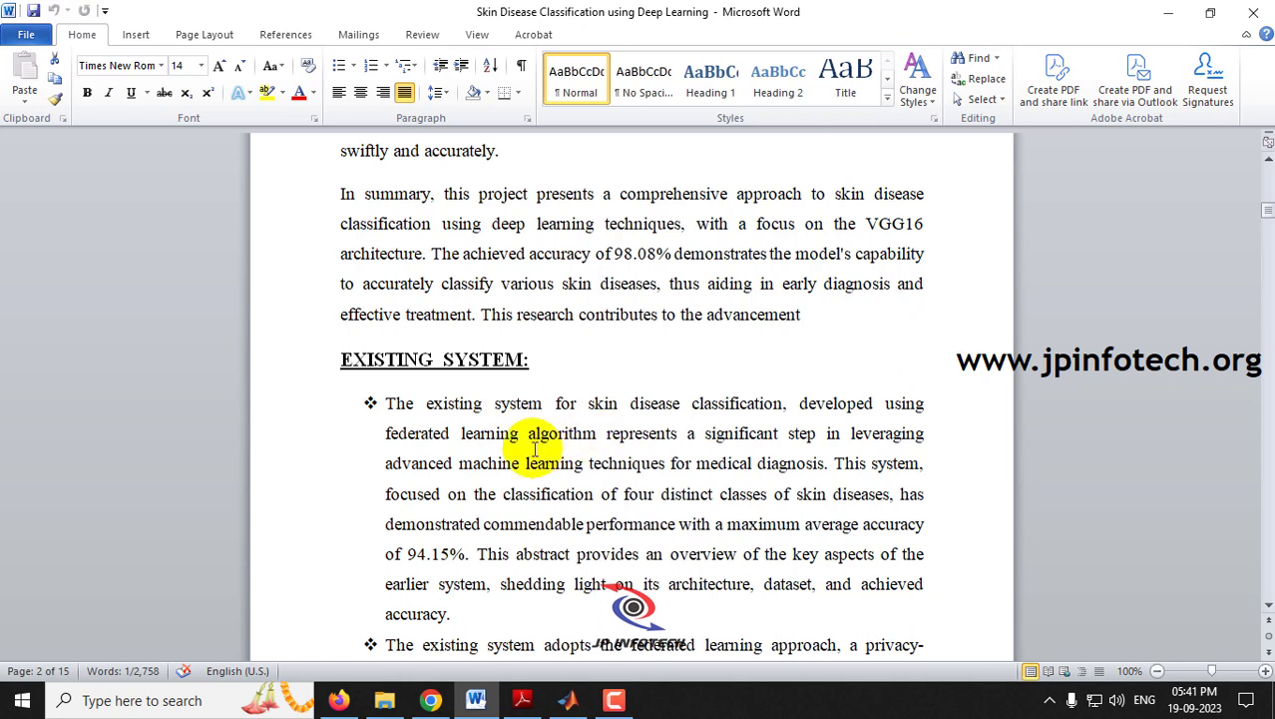
{"action": "left_click_drag", "start_coordinate": [327, 361], "coordinate": [495, 378]}
{"action": "scroll", "coordinate": [762, 476], "scroll_direction": "down", "scroll_amount": 2}
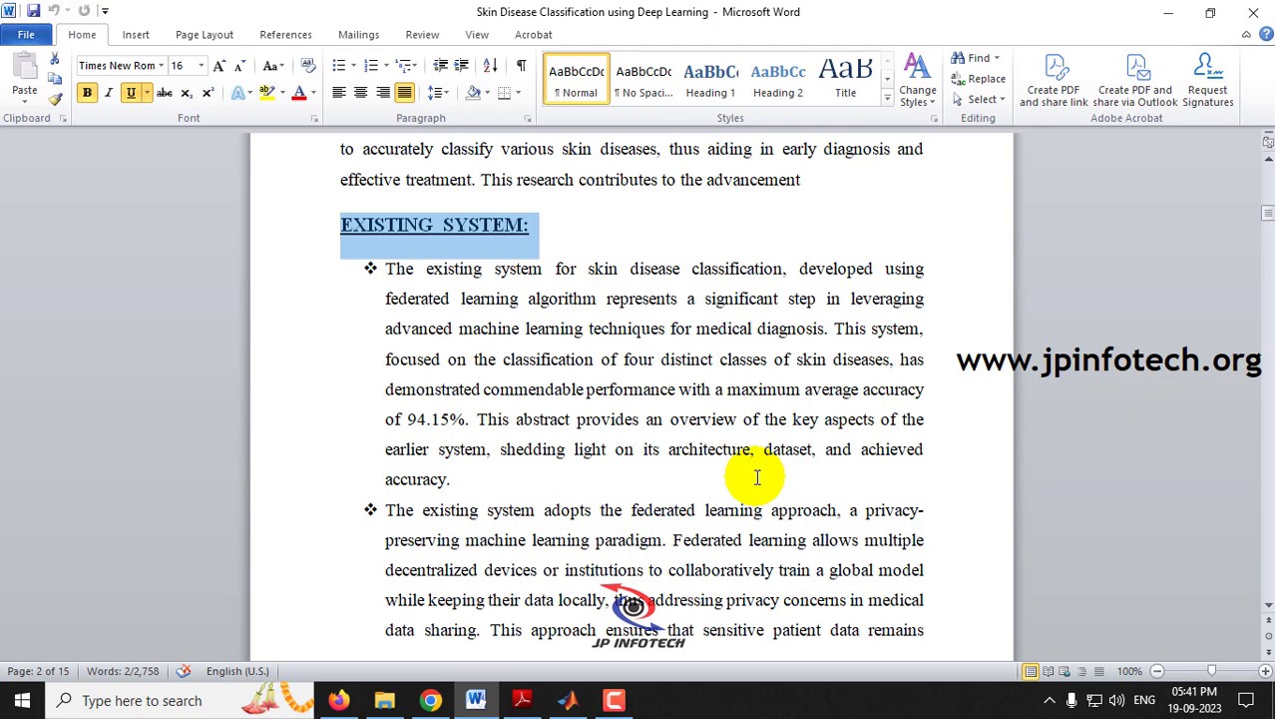
{"action": "scroll", "coordinate": [758, 477], "scroll_direction": "down", "scroll_amount": 2}
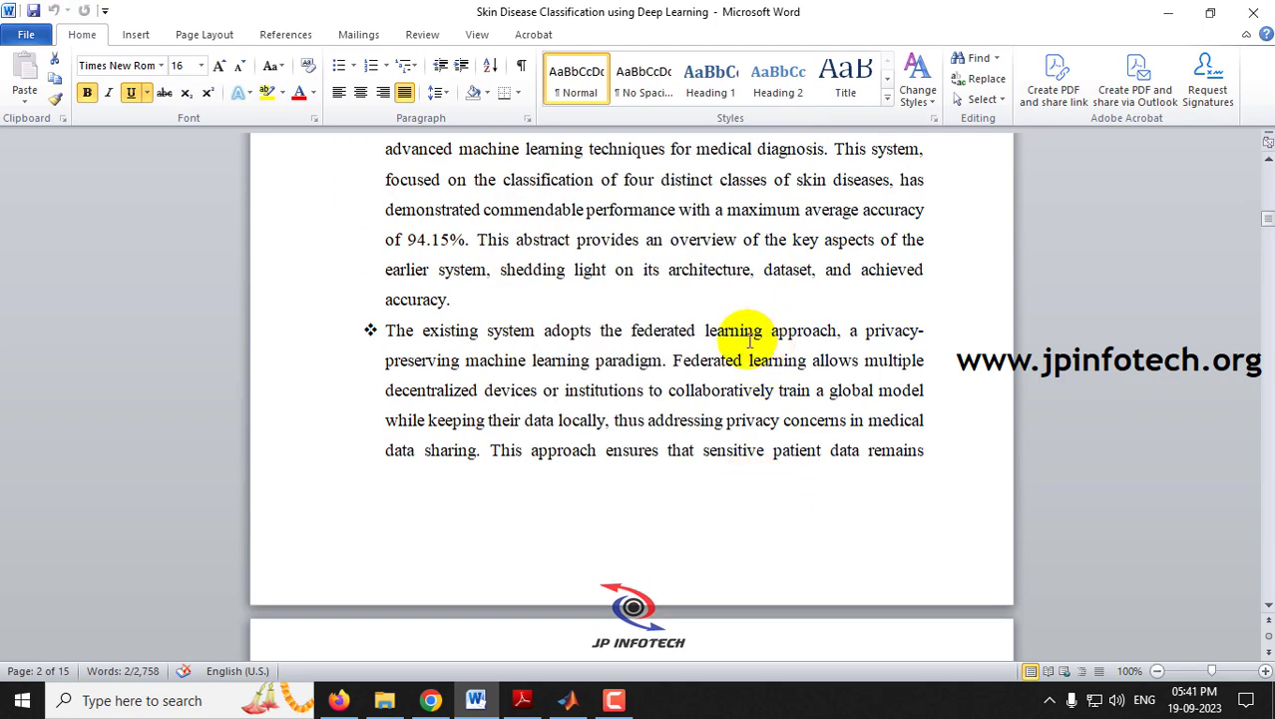
Step: Highlight the section on the disadvantages of the existing system through to its last paragraph
{"action": "scroll", "coordinate": [753, 370], "scroll_direction": "down", "scroll_amount": 6}
{"action": "scroll", "coordinate": [638, 452], "scroll_direction": "down", "scroll_amount": 15}
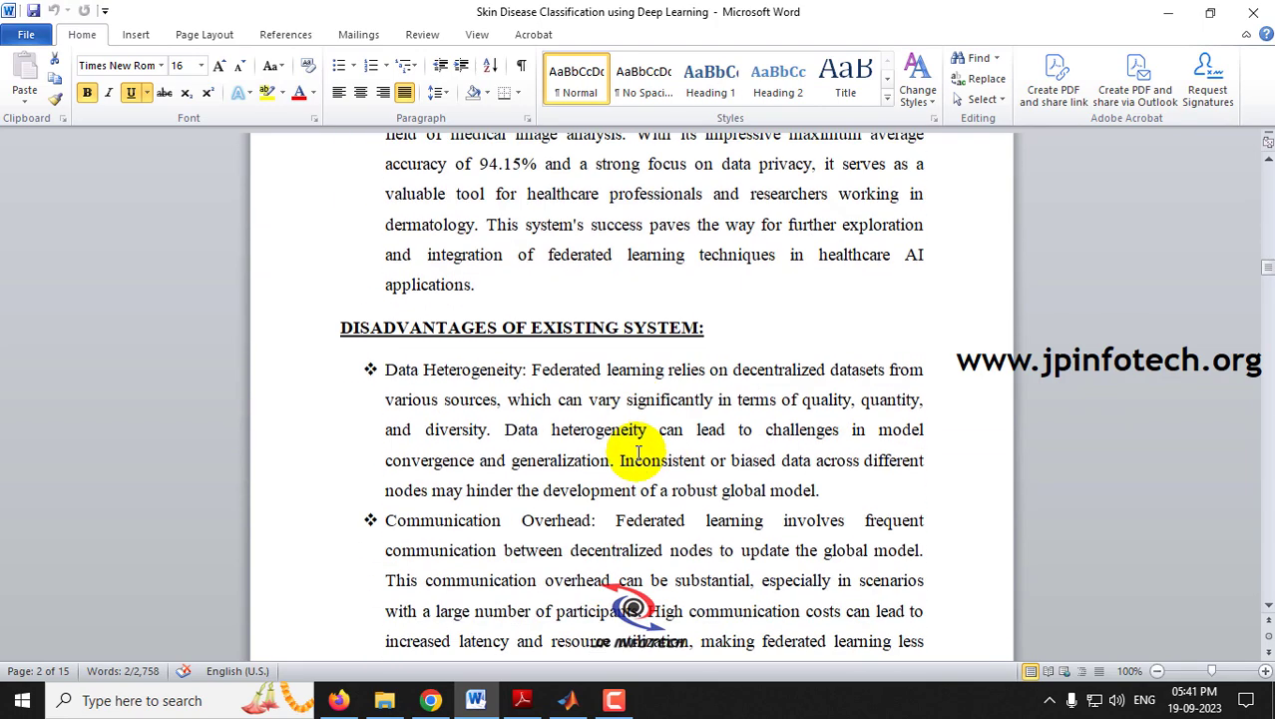
{"action": "scroll", "coordinate": [570, 336], "scroll_direction": "up", "scroll_amount": 1}
{"action": "left_click_drag", "start_coordinate": [337, 150], "coordinate": [764, 299]}
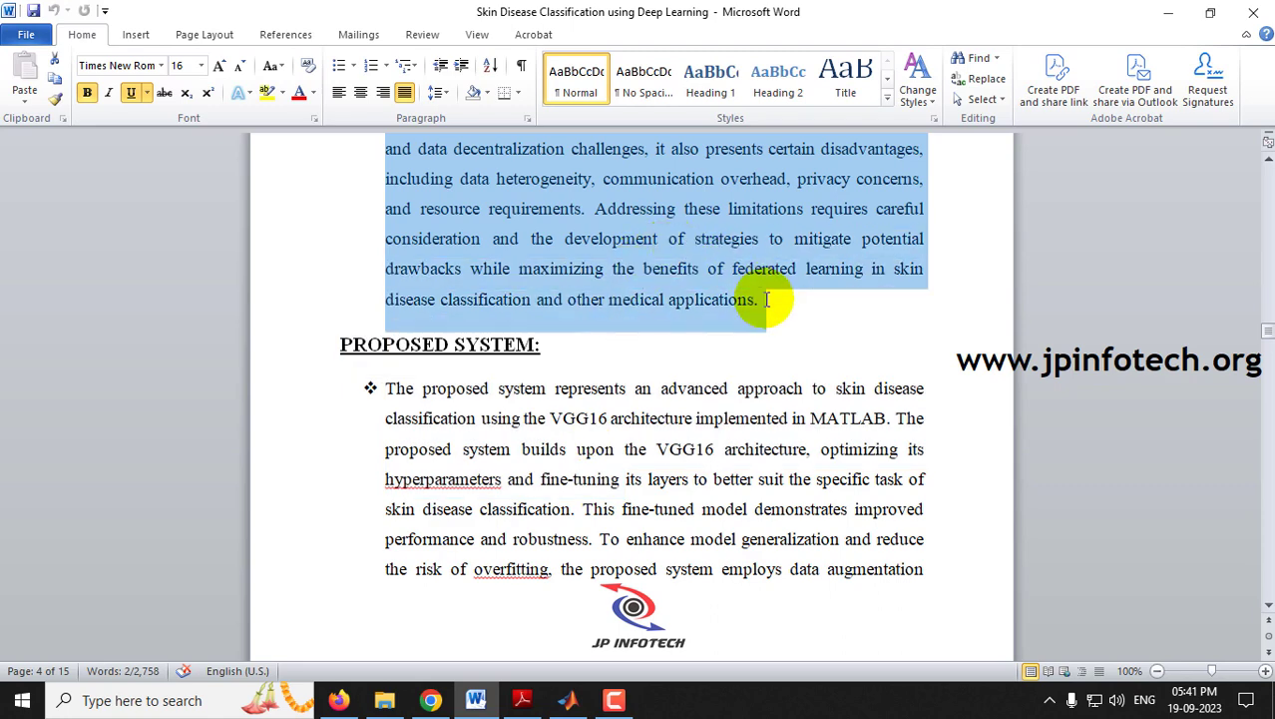
Step: Highlight the PROPOSED SYSTEM heading and the words "in MATLAB" in its first bullet
{"action": "scroll", "coordinate": [762, 297], "scroll_direction": "down", "scroll_amount": 3}
{"action": "scroll", "coordinate": [552, 288], "scroll_direction": "up", "scroll_amount": 3}
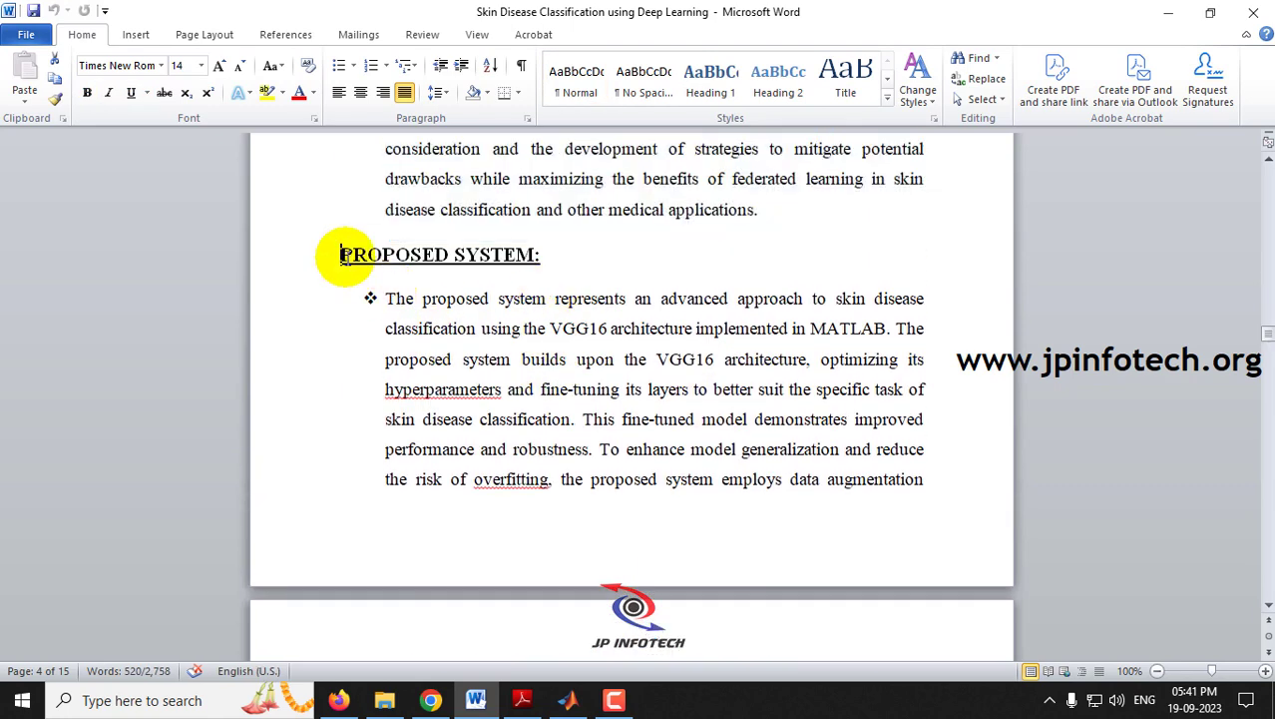
{"action": "left_click_drag", "start_coordinate": [341, 252], "coordinate": [632, 270]}
{"action": "scroll", "coordinate": [559, 372], "scroll_direction": "down", "scroll_amount": 1}
{"action": "left_click_drag", "start_coordinate": [550, 239], "coordinate": [887, 240]}
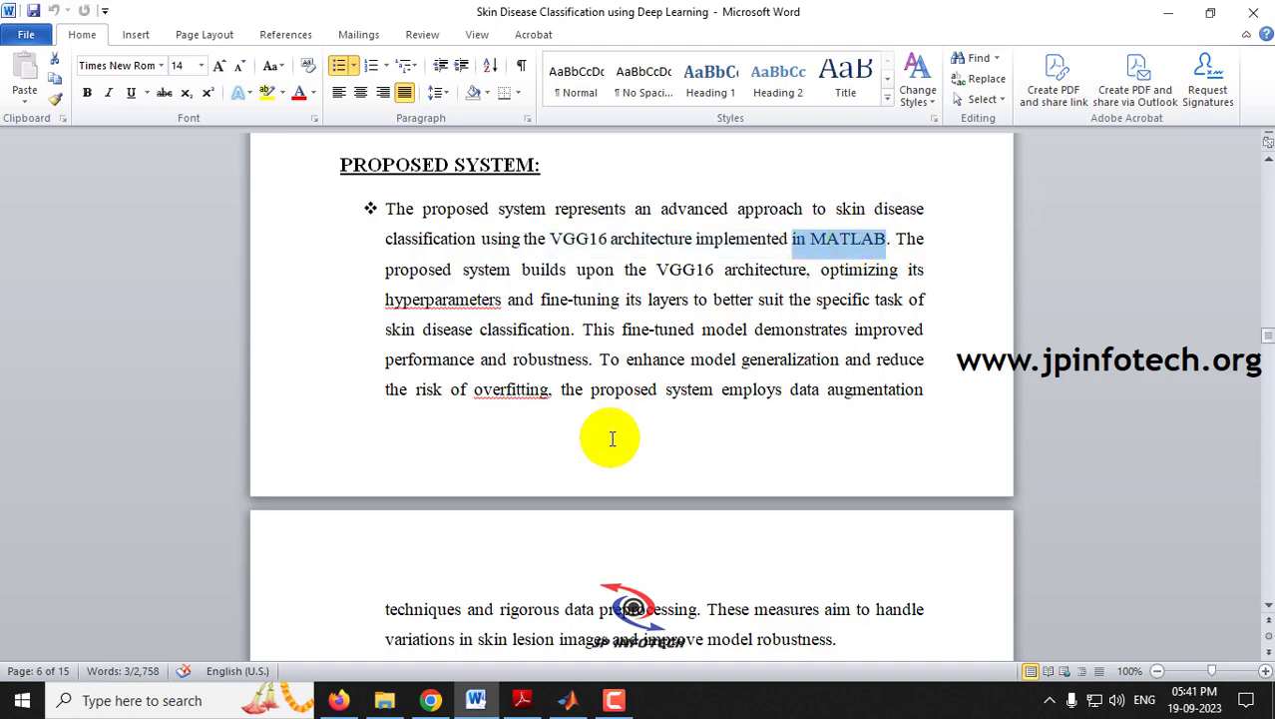
Step: Highlight the proposed system's dataset text from Acne-cystic acne to VGG16 and read the remaining bullets of that section
{"action": "scroll", "coordinate": [605, 435], "scroll_direction": "down", "scroll_amount": 4}
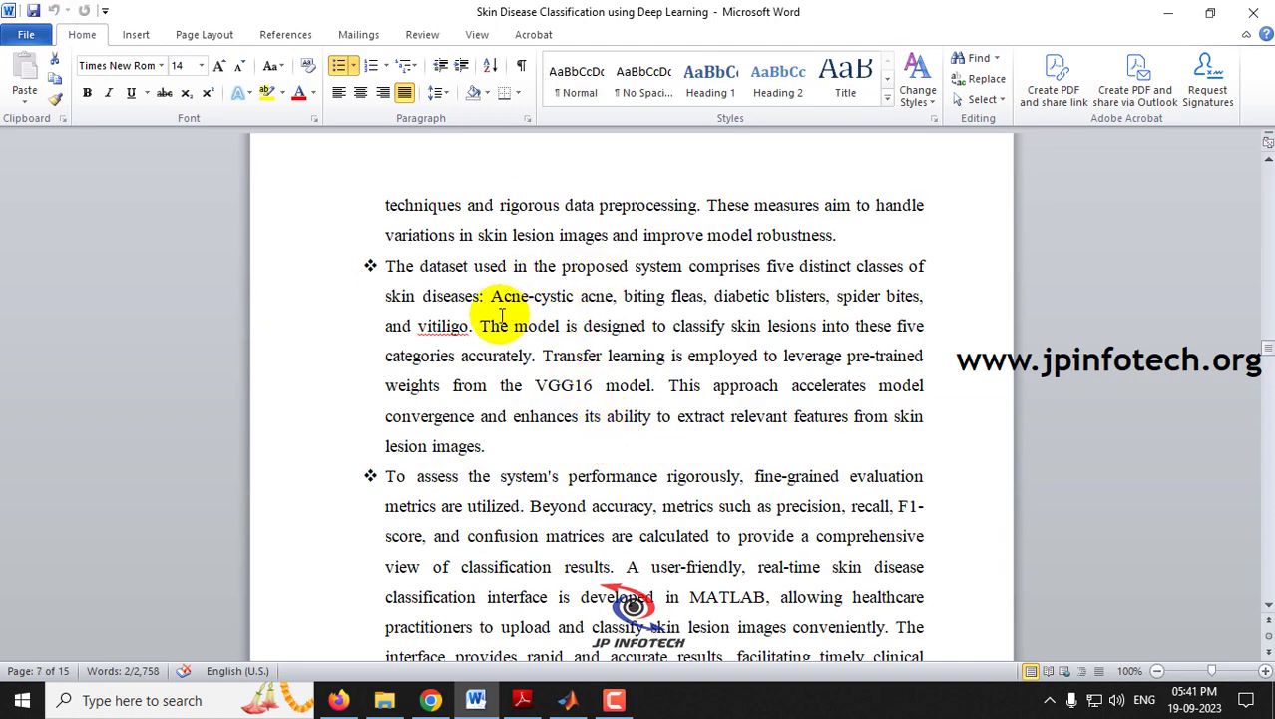
{"action": "left_click_drag", "start_coordinate": [492, 297], "coordinate": [559, 389]}
{"action": "scroll", "coordinate": [557, 377], "scroll_direction": "down", "scroll_amount": 3}
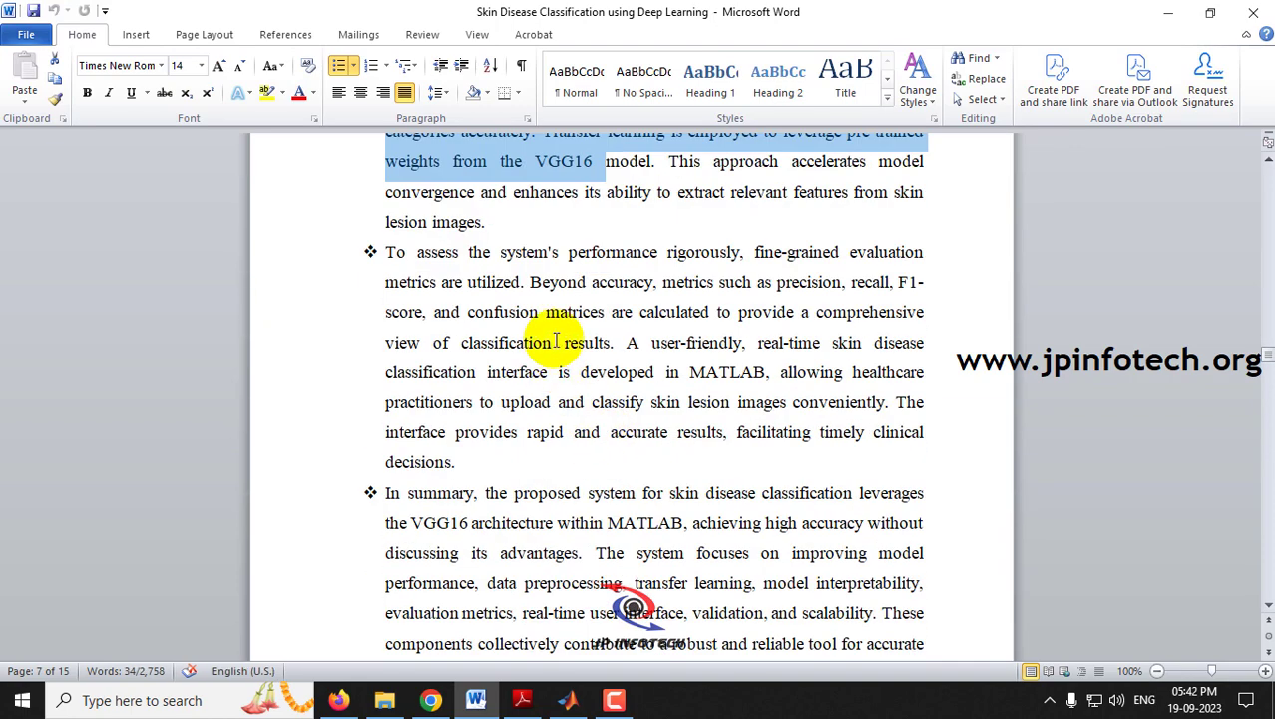
{"action": "scroll", "coordinate": [561, 339], "scroll_direction": "down", "scroll_amount": 2}
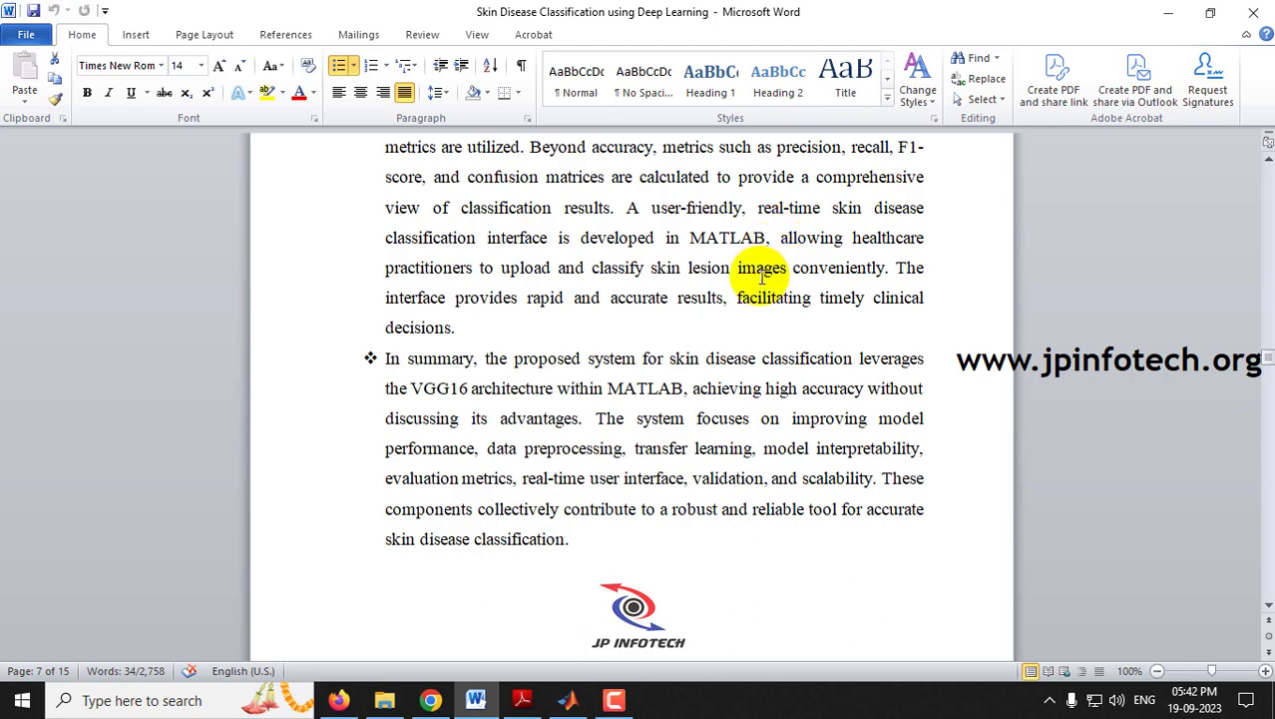
Step: Highlight the ADVANTAGES OF PROPOSED SYSTEM heading and skim the list of advantages below it
{"action": "scroll", "coordinate": [769, 274], "scroll_direction": "down", "scroll_amount": 10}
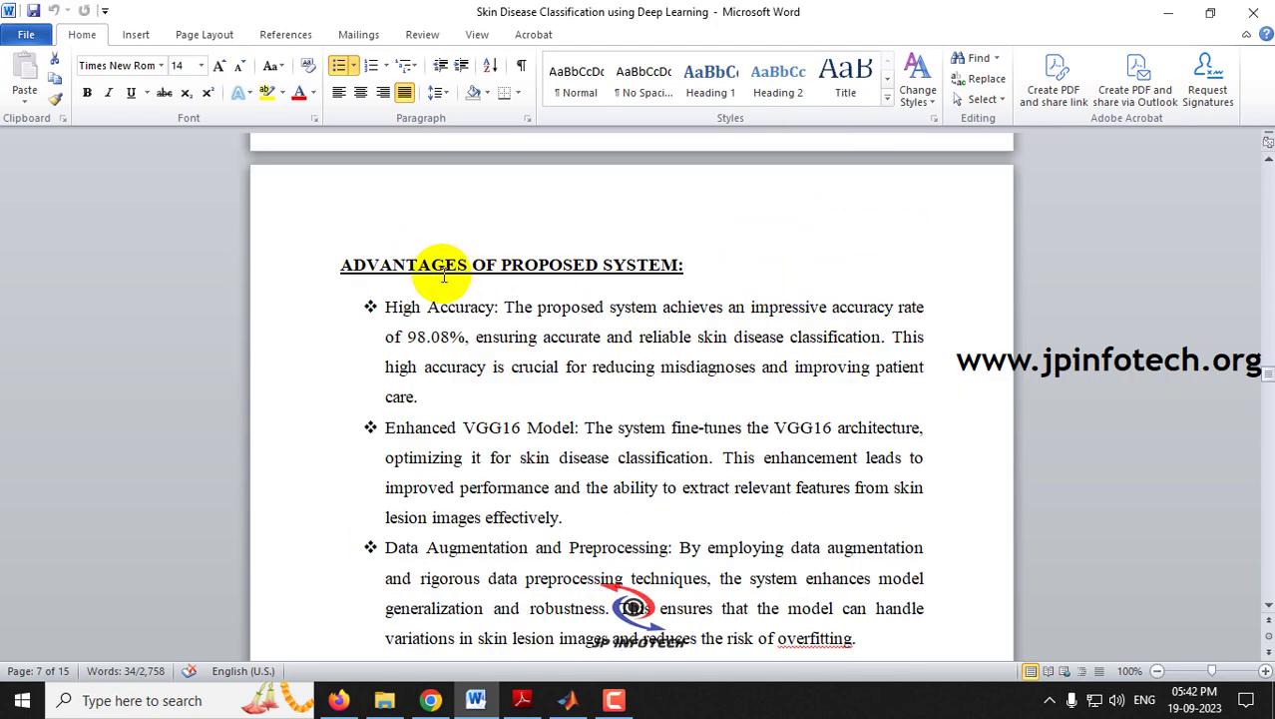
{"action": "left_click", "coordinate": [304, 276]}
{"action": "scroll", "coordinate": [649, 418], "scroll_direction": "down", "scroll_amount": 3}
{"action": "scroll", "coordinate": [580, 387], "scroll_direction": "down", "scroll_amount": 15}
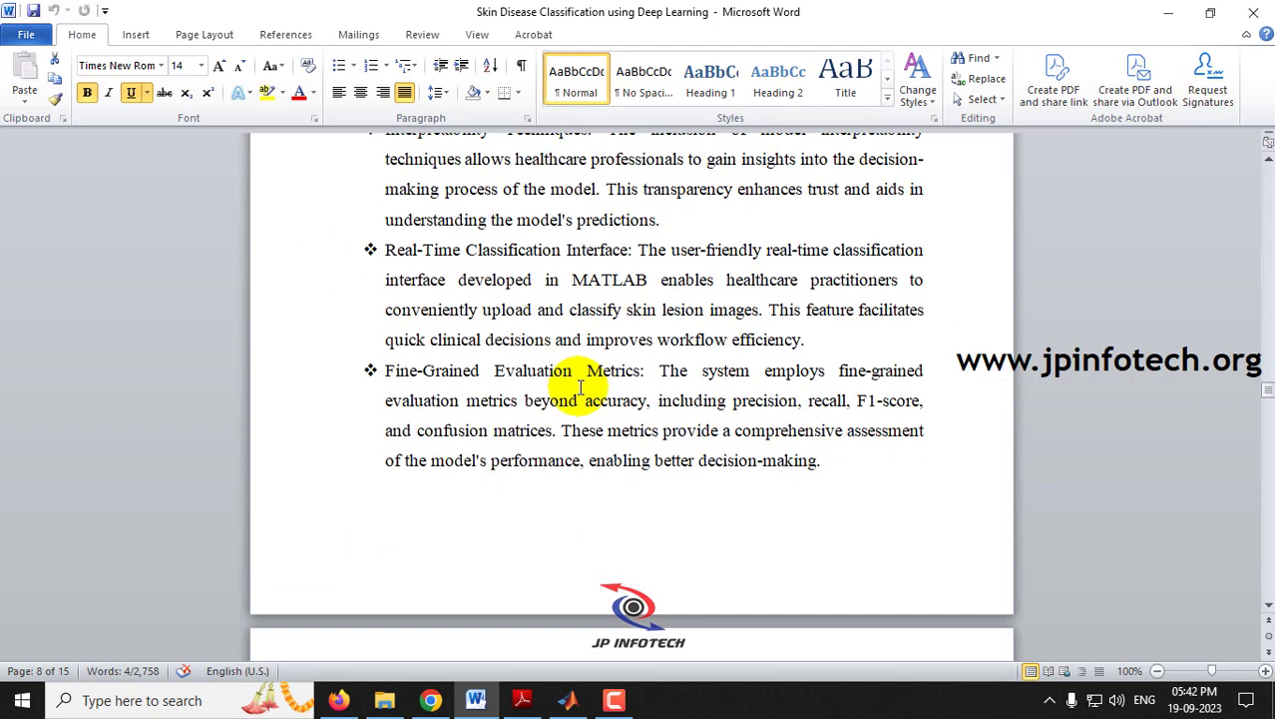
Step: Highlight the SYSTEM ARCHITECTURE heading and examine the Training Process and Testing Process diagrams
{"action": "scroll", "coordinate": [580, 388], "scroll_direction": "down", "scroll_amount": 8}
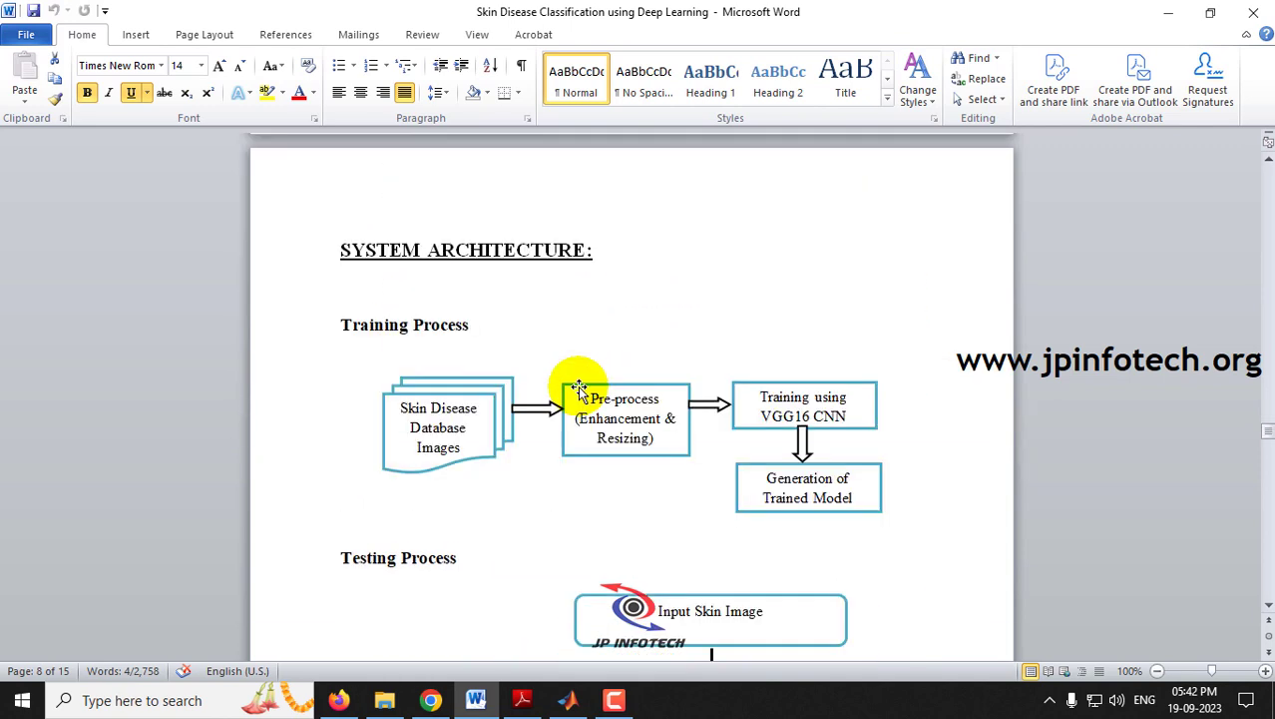
{"action": "scroll", "coordinate": [530, 285], "scroll_direction": "up", "scroll_amount": 2}
{"action": "left_click_drag", "start_coordinate": [346, 170], "coordinate": [621, 163]}
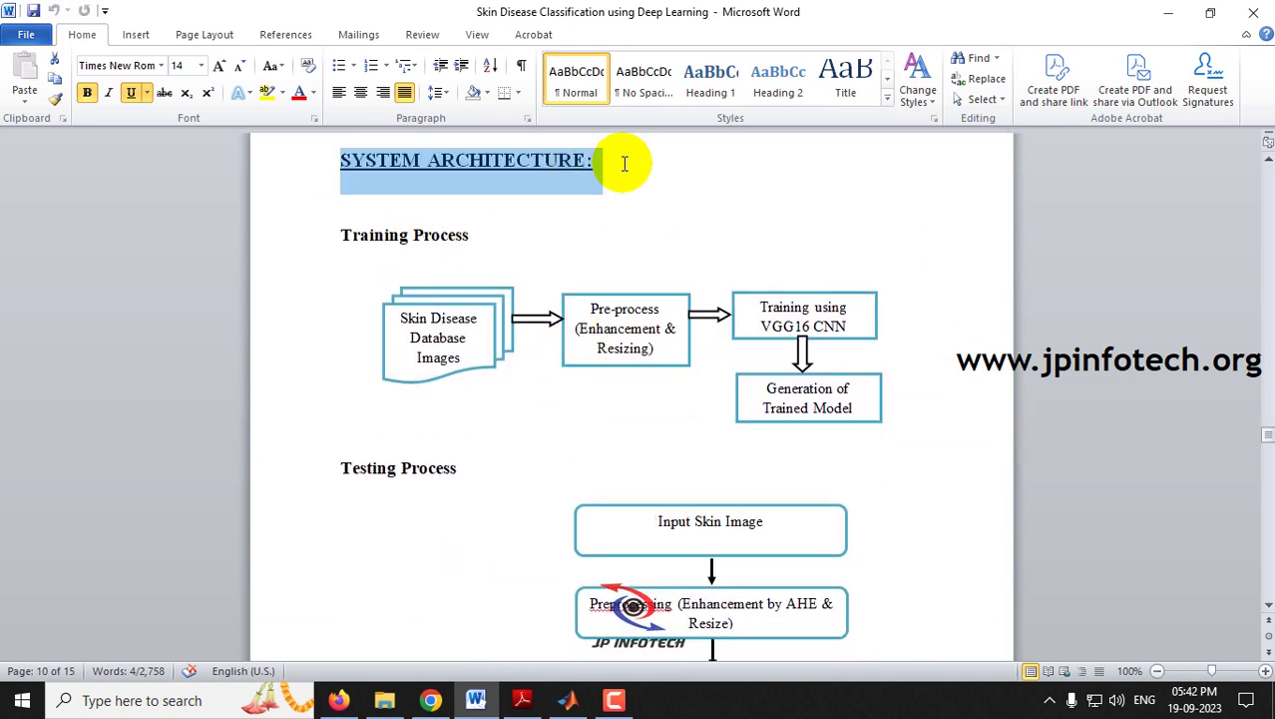
{"action": "scroll", "coordinate": [699, 288], "scroll_direction": "down", "scroll_amount": 1}
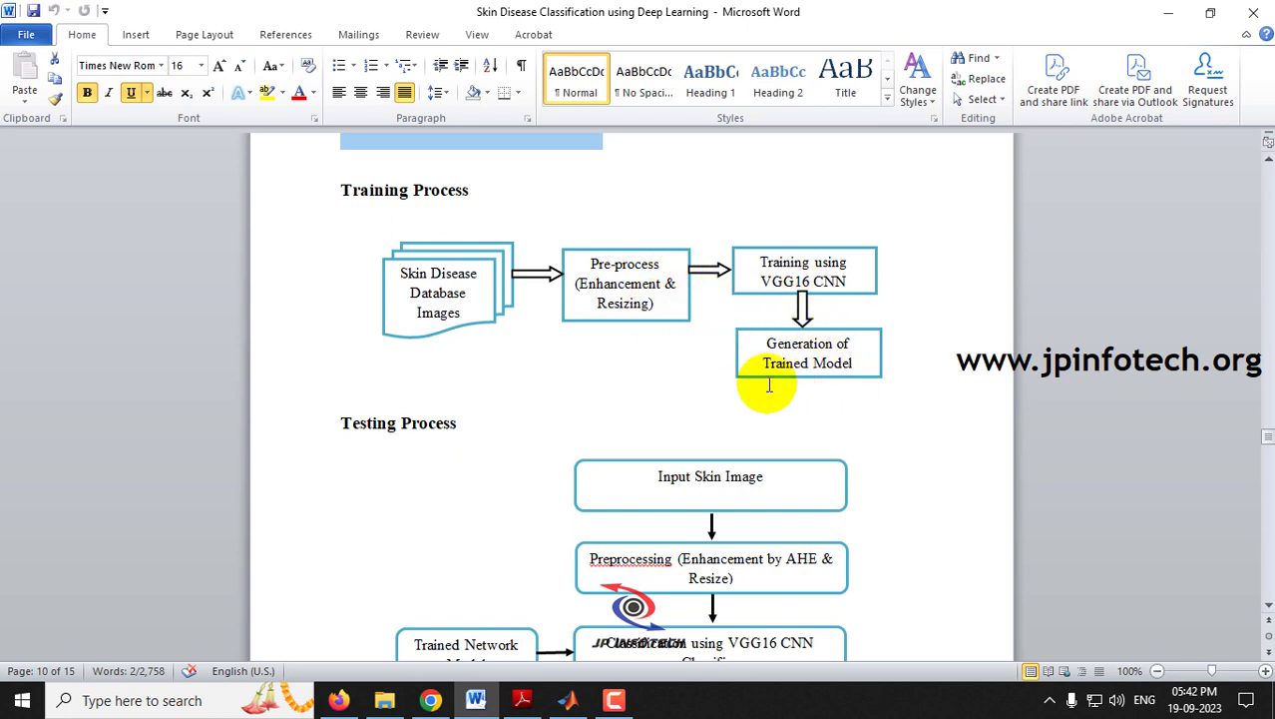
{"action": "scroll", "coordinate": [779, 394], "scroll_direction": "down", "scroll_amount": 4}
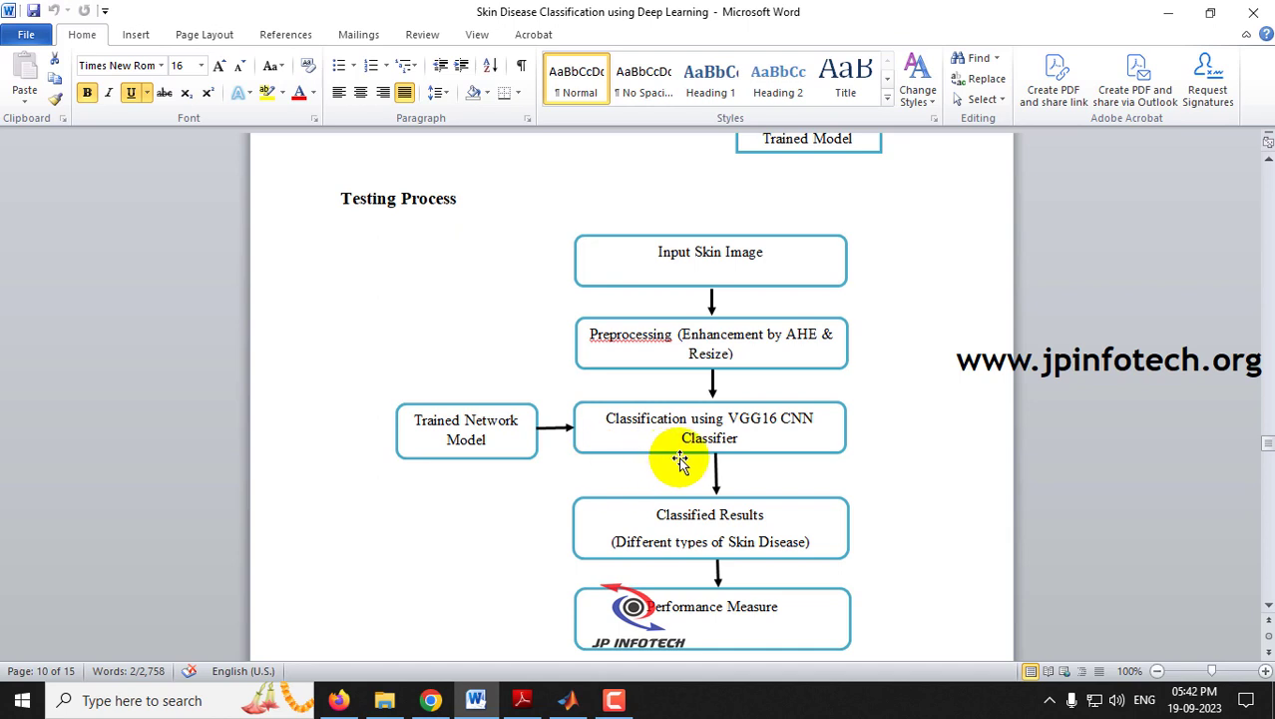
{"action": "scroll", "coordinate": [707, 435], "scroll_direction": "down", "scroll_amount": 2}
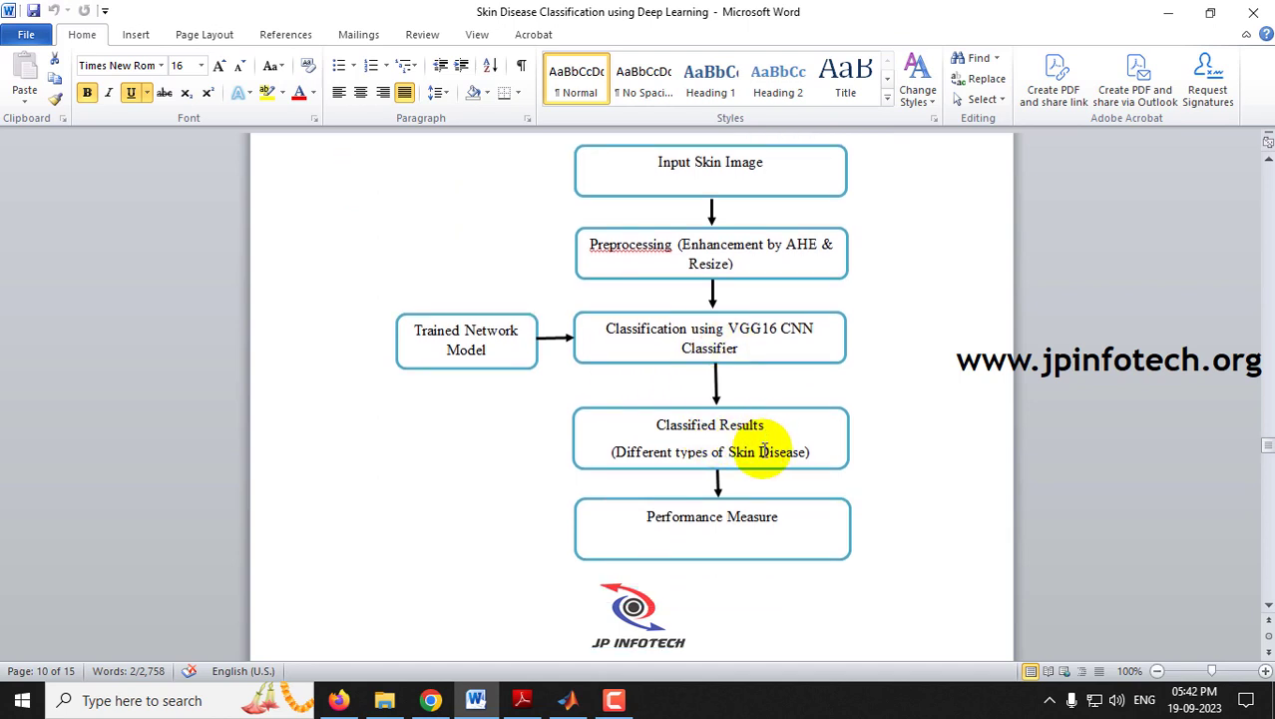
Step: Highlight the MODULES heading and skim the module list and the module descriptions
{"action": "scroll", "coordinate": [665, 532], "scroll_direction": "down", "scroll_amount": 12}
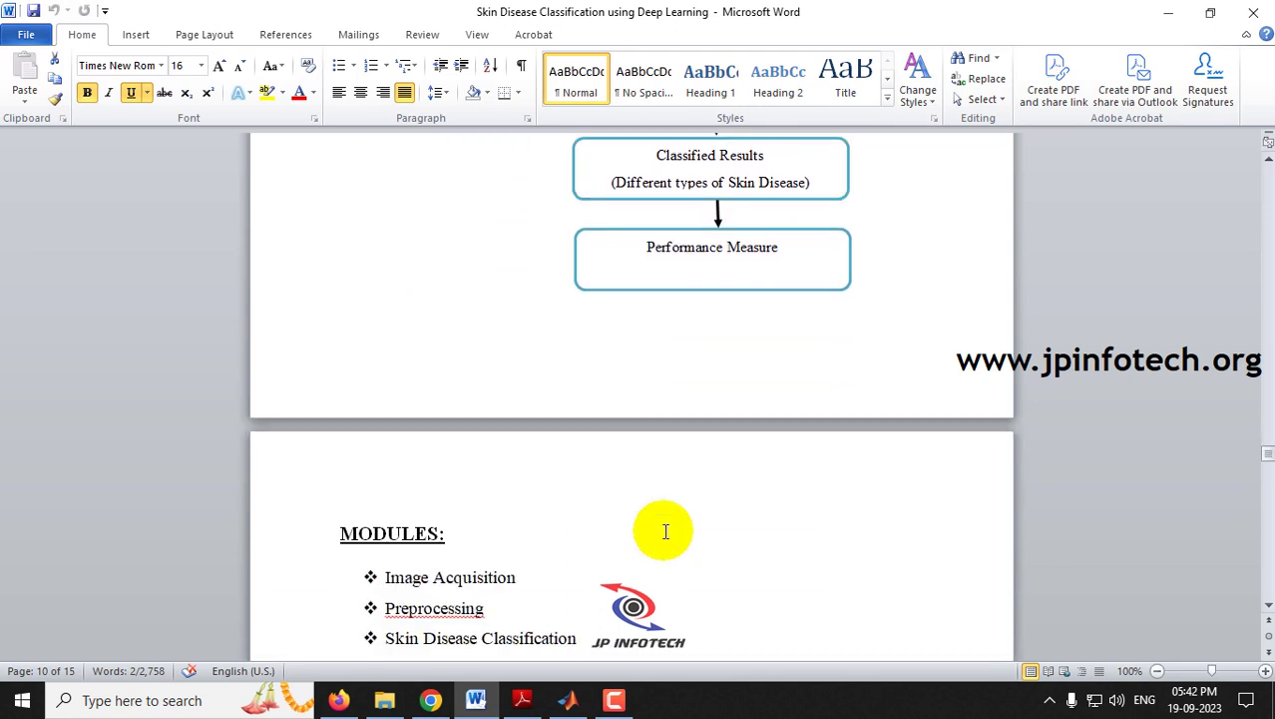
{"action": "left_click_drag", "start_coordinate": [337, 265], "coordinate": [465, 273]}
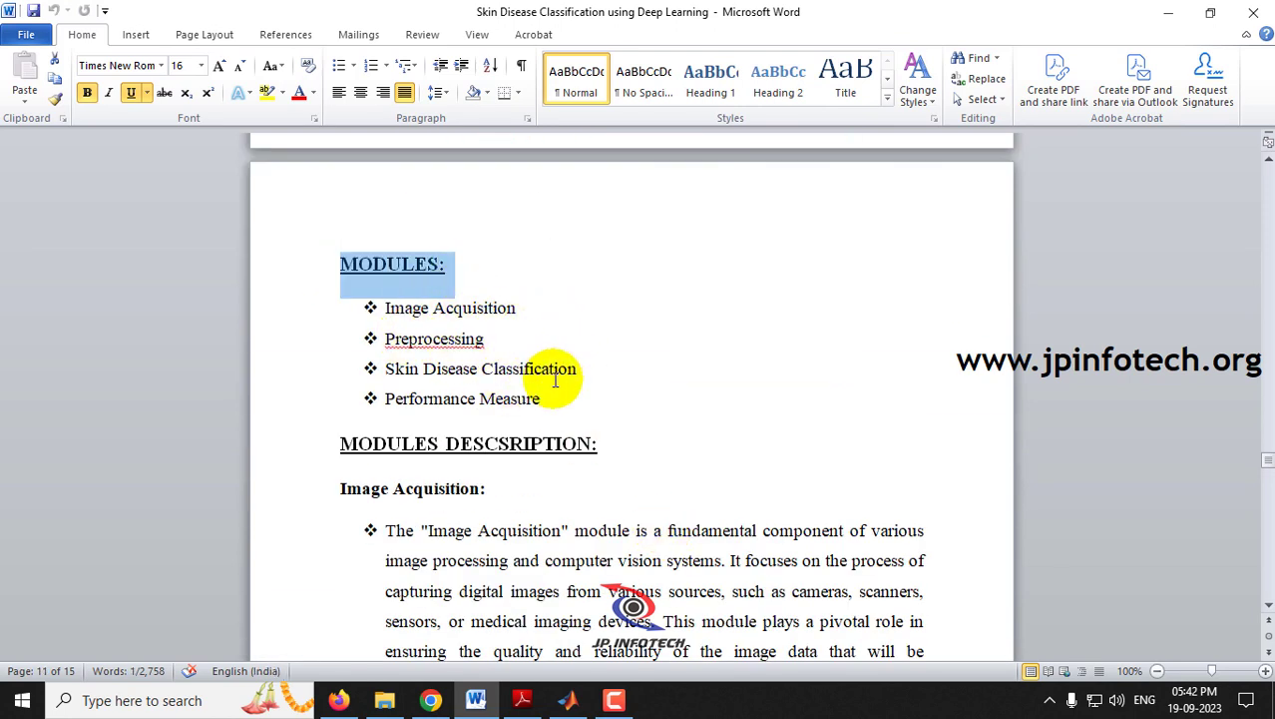
{"action": "scroll", "coordinate": [905, 393], "scroll_direction": "down", "scroll_amount": 15}
{"action": "scroll", "coordinate": [983, 396], "scroll_direction": "down", "scroll_amount": 20}
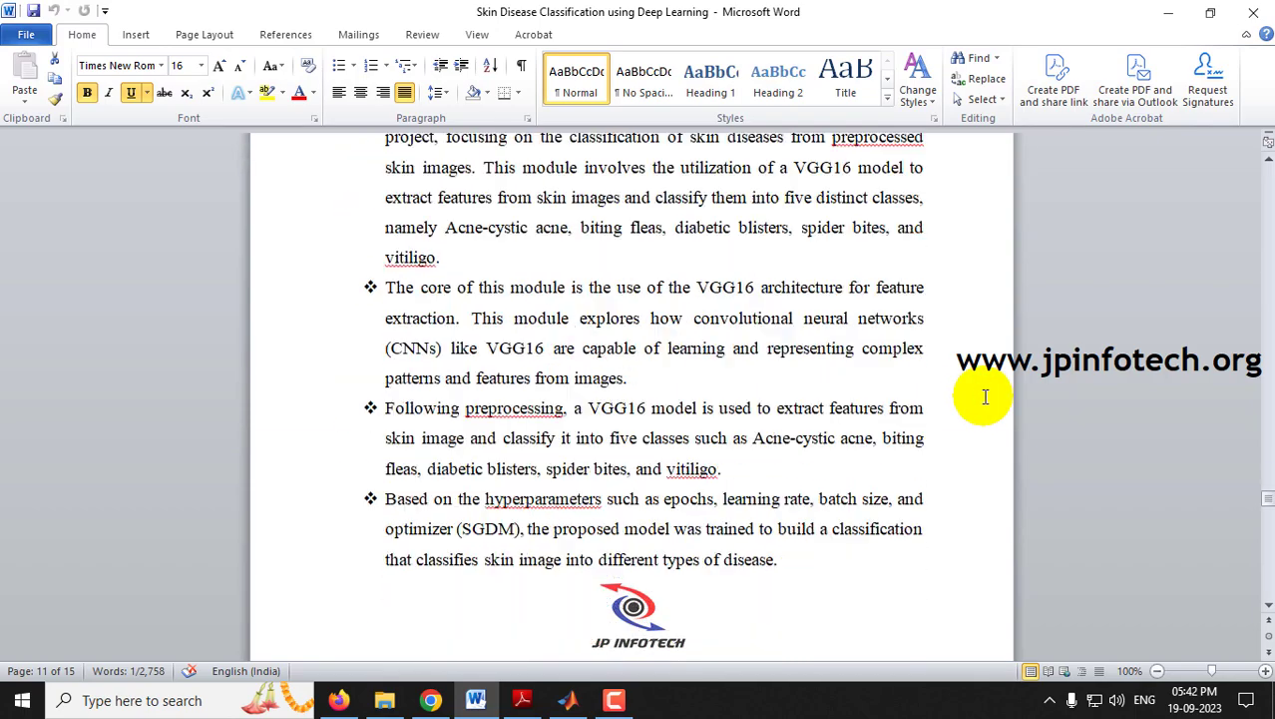
Step: Review the hardware and software requirements and highlight MATLAB as the coding language
{"action": "scroll", "coordinate": [985, 396], "scroll_direction": "down", "scroll_amount": 20}
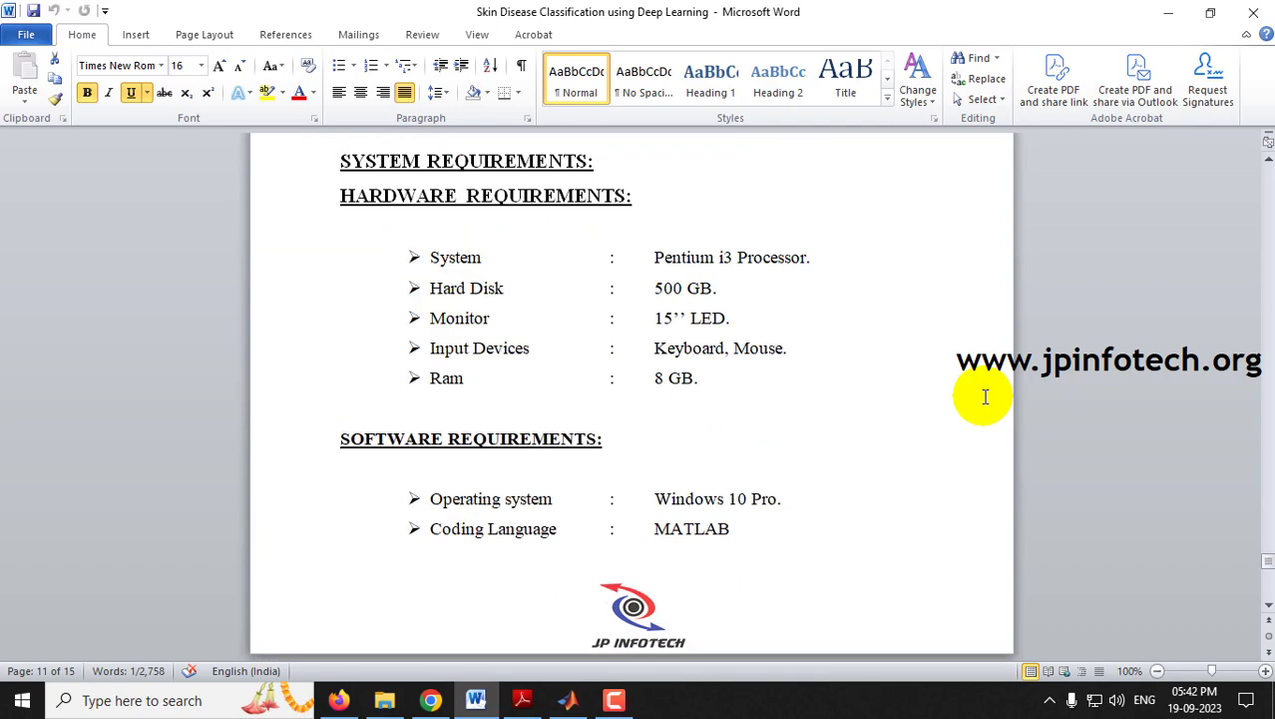
{"action": "scroll", "coordinate": [985, 393], "scroll_direction": "up", "scroll_amount": 2}
{"action": "scroll", "coordinate": [577, 291], "scroll_direction": "down", "scroll_amount": 2}
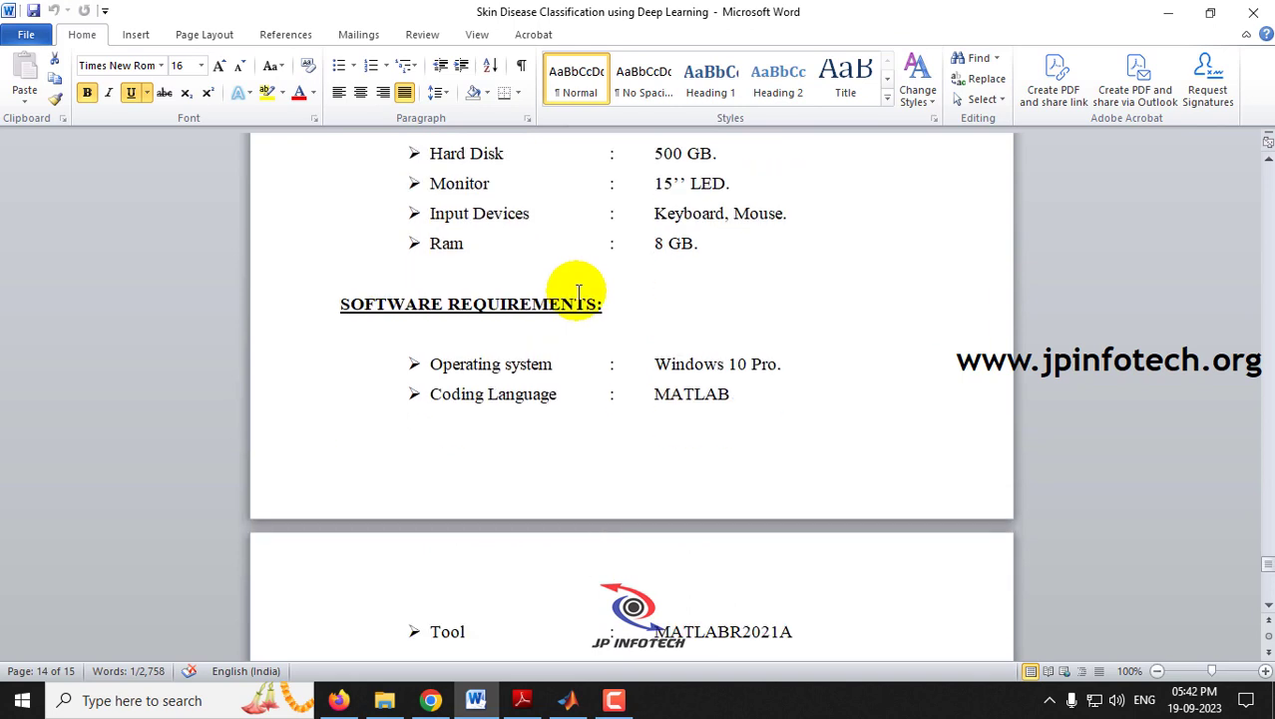
{"action": "scroll", "coordinate": [639, 303], "scroll_direction": "down", "scroll_amount": 3}
{"action": "scroll", "coordinate": [669, 269], "scroll_direction": "up", "scroll_amount": 1}
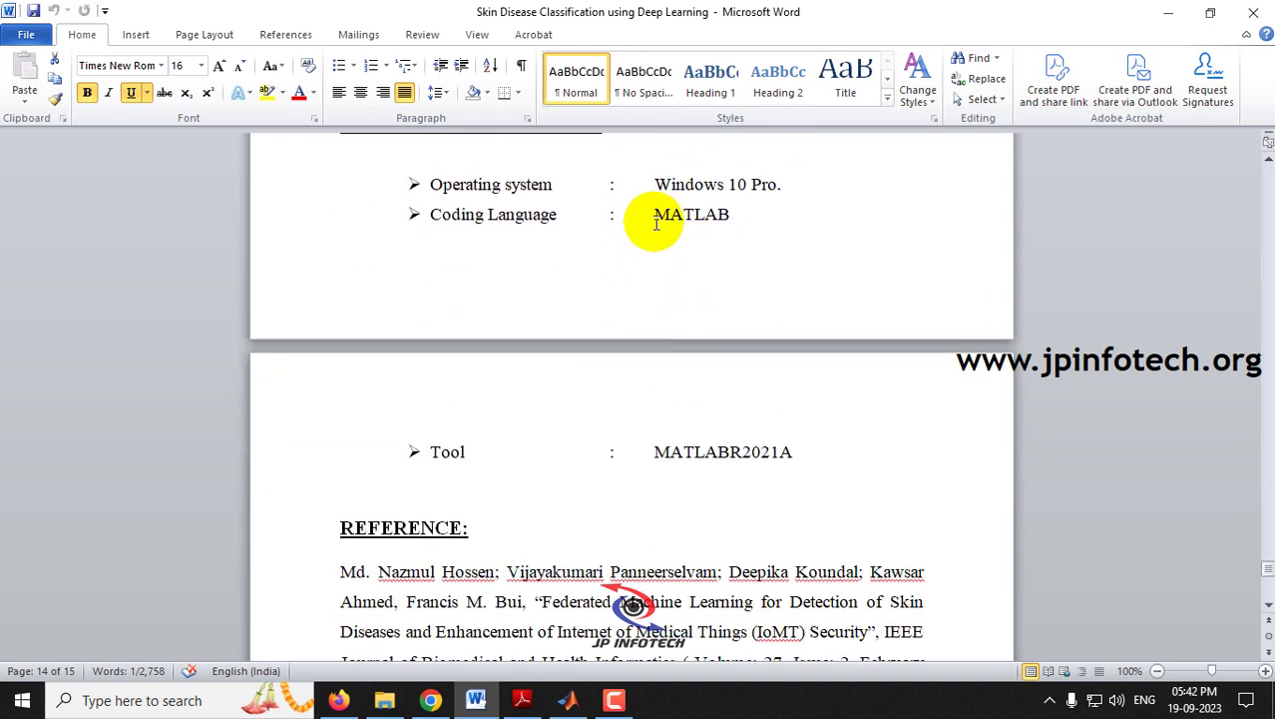
{"action": "left_click_drag", "start_coordinate": [656, 224], "coordinate": [731, 215]}
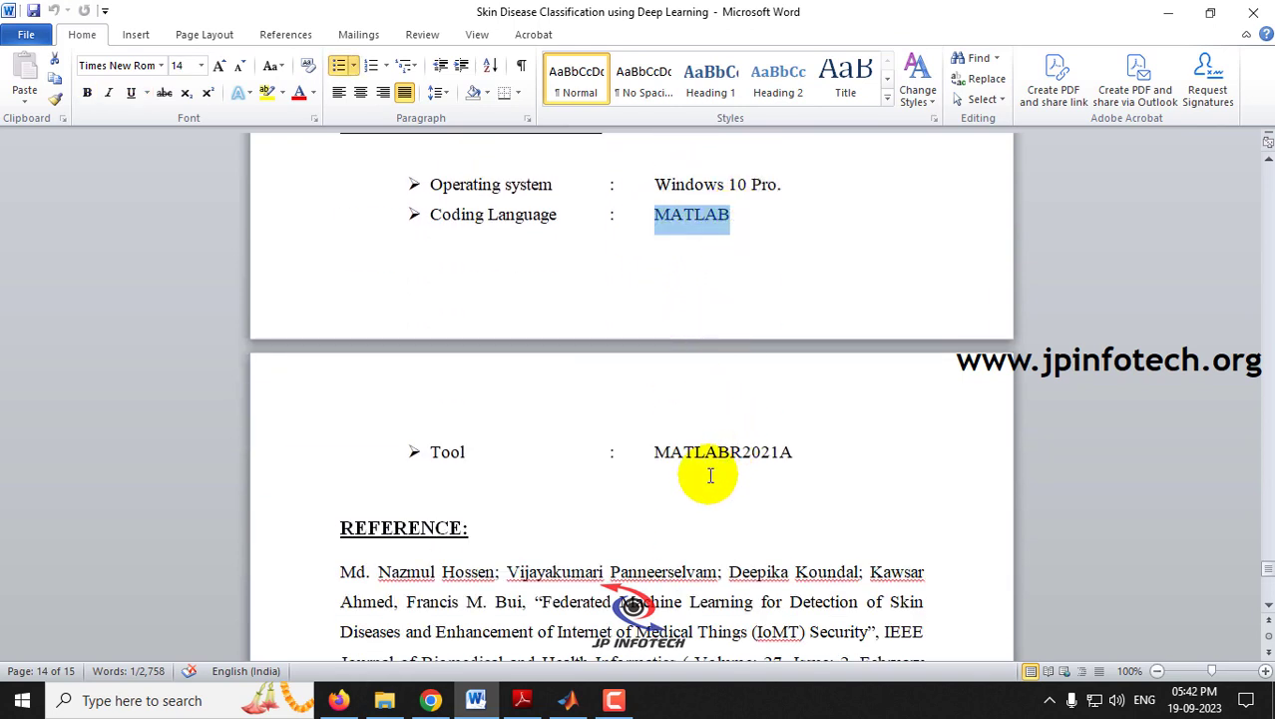
Step: Highlight the MATLABR2021A tool entry and the REFERENCE section with its IEEE 2023 citation
{"action": "left_click_drag", "start_coordinate": [657, 453], "coordinate": [773, 456]}
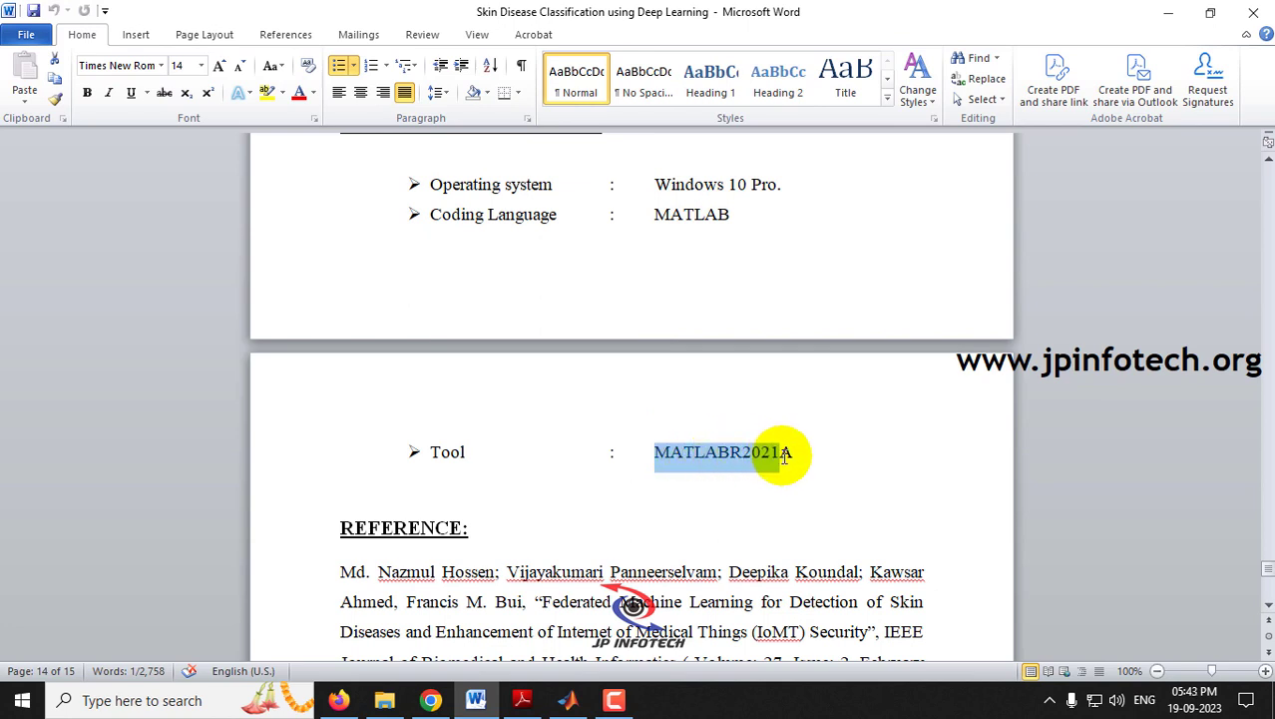
{"action": "scroll", "coordinate": [798, 455], "scroll_direction": "down", "scroll_amount": 3}
{"action": "left_click_drag", "start_coordinate": [519, 567], "coordinate": [333, 393]}
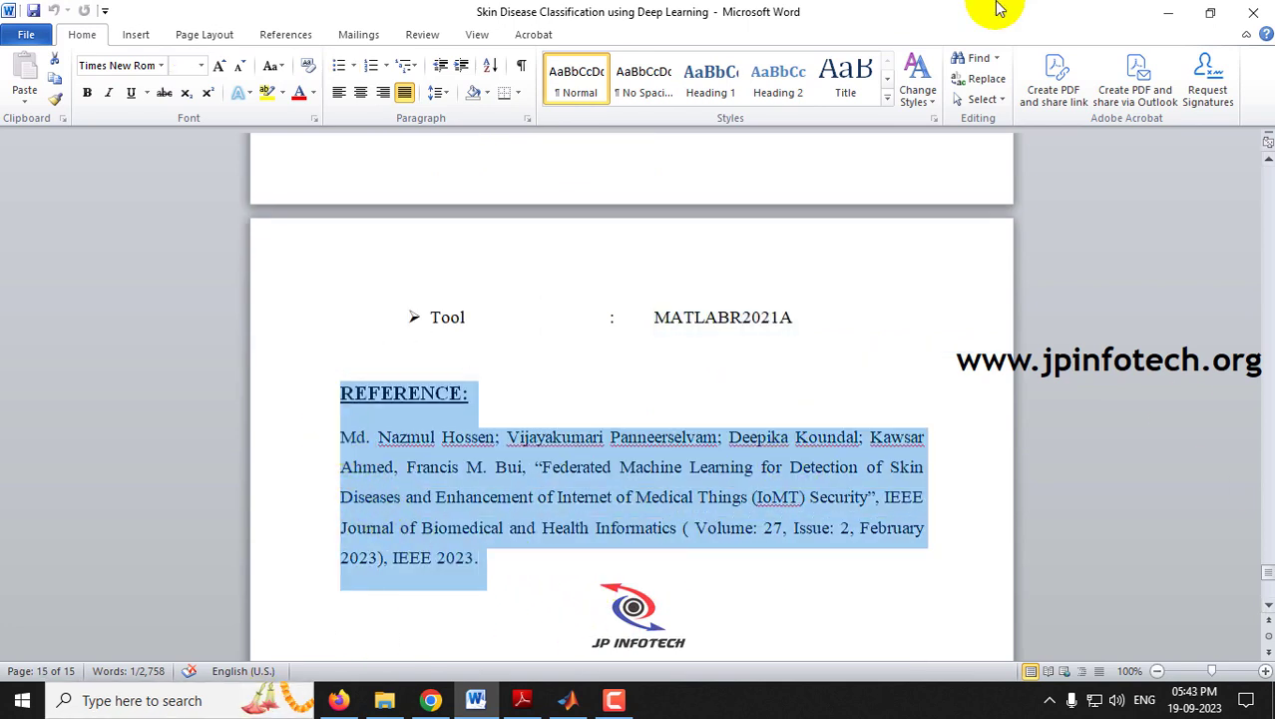
Step: Switch to File Explorer, open the project's Full Coding folder and copy its path
{"action": "key", "text": "super+d"}
{"action": "left_click", "coordinate": [385, 700]}
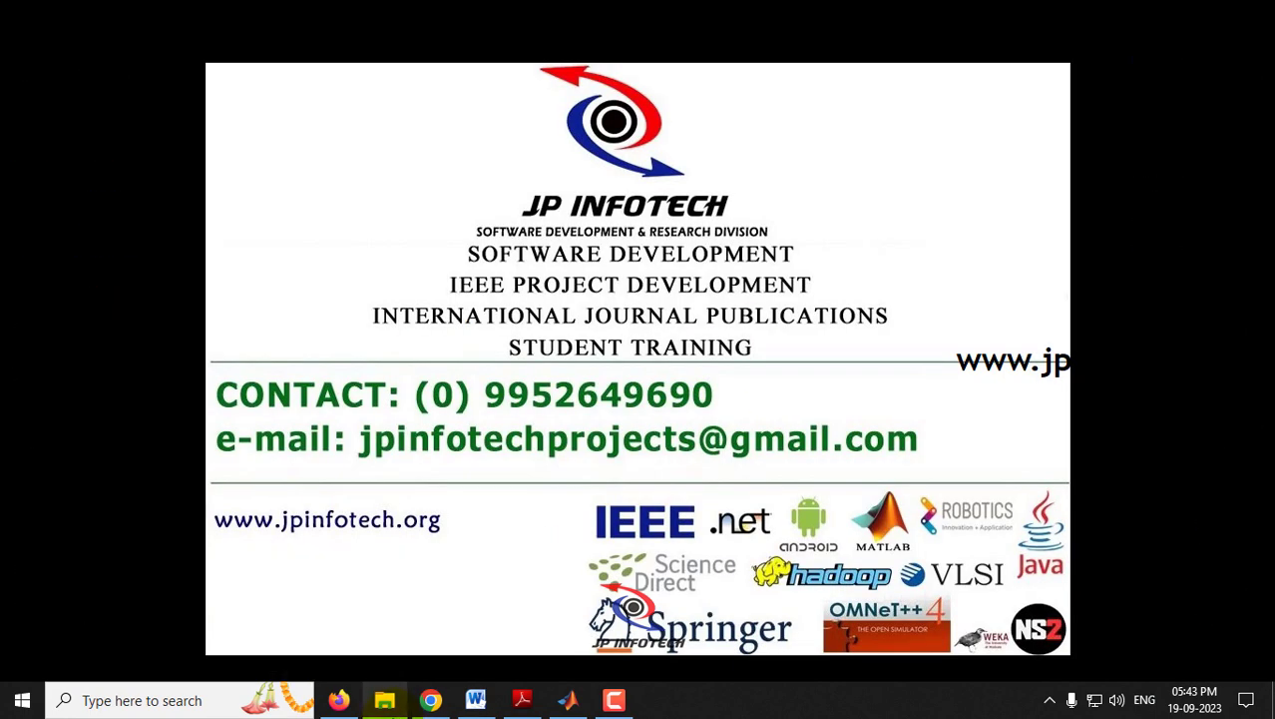
{"action": "left_click", "coordinate": [673, 147]}
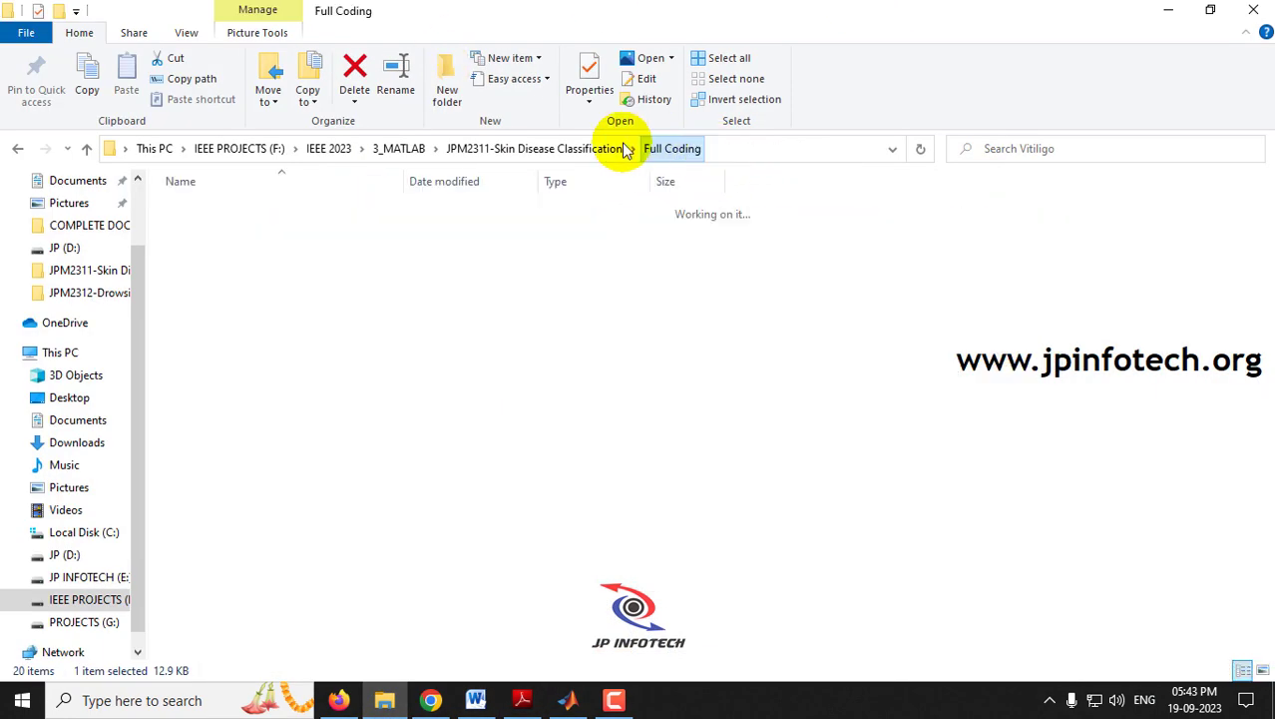
{"action": "left_click", "coordinate": [737, 150]}
{"action": "key", "text": "ctrl+c"}
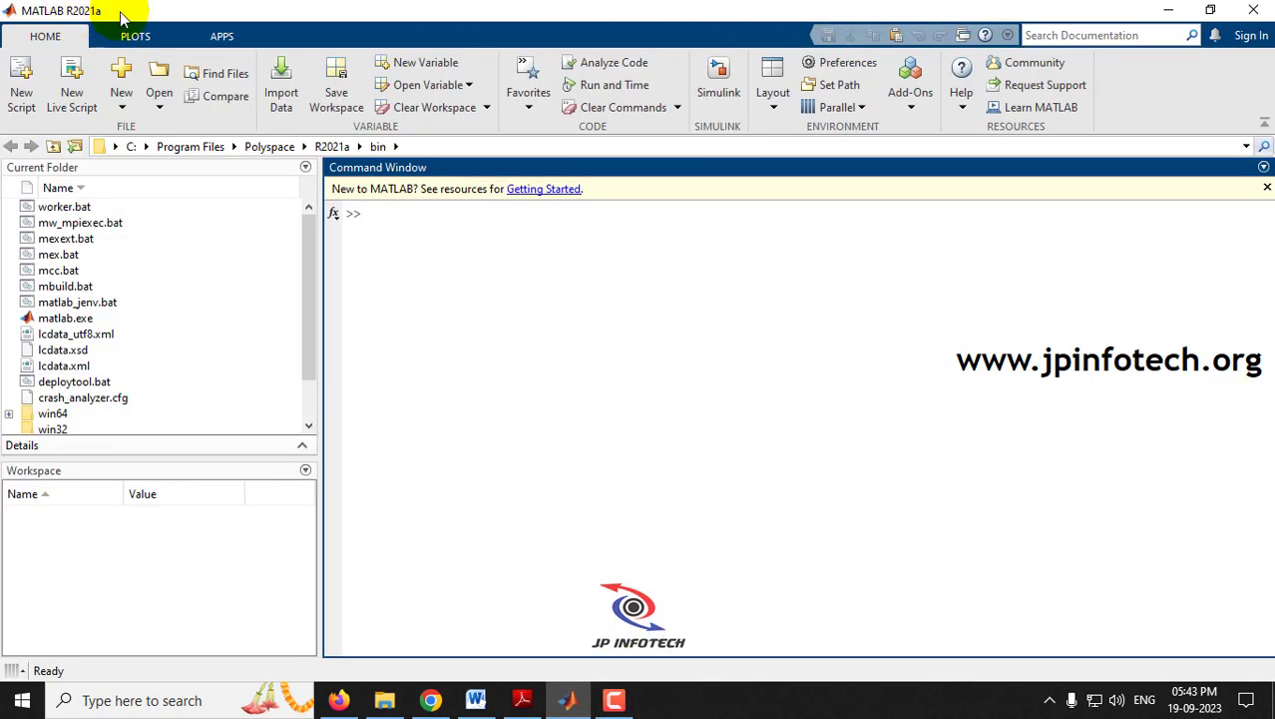
Step: Set MATLAB's current folder to F:\IEEE 2023\3_MATLAB\JPM2311-Skin Disease Classification\Full Coding
{"action": "left_click", "coordinate": [432, 147]}
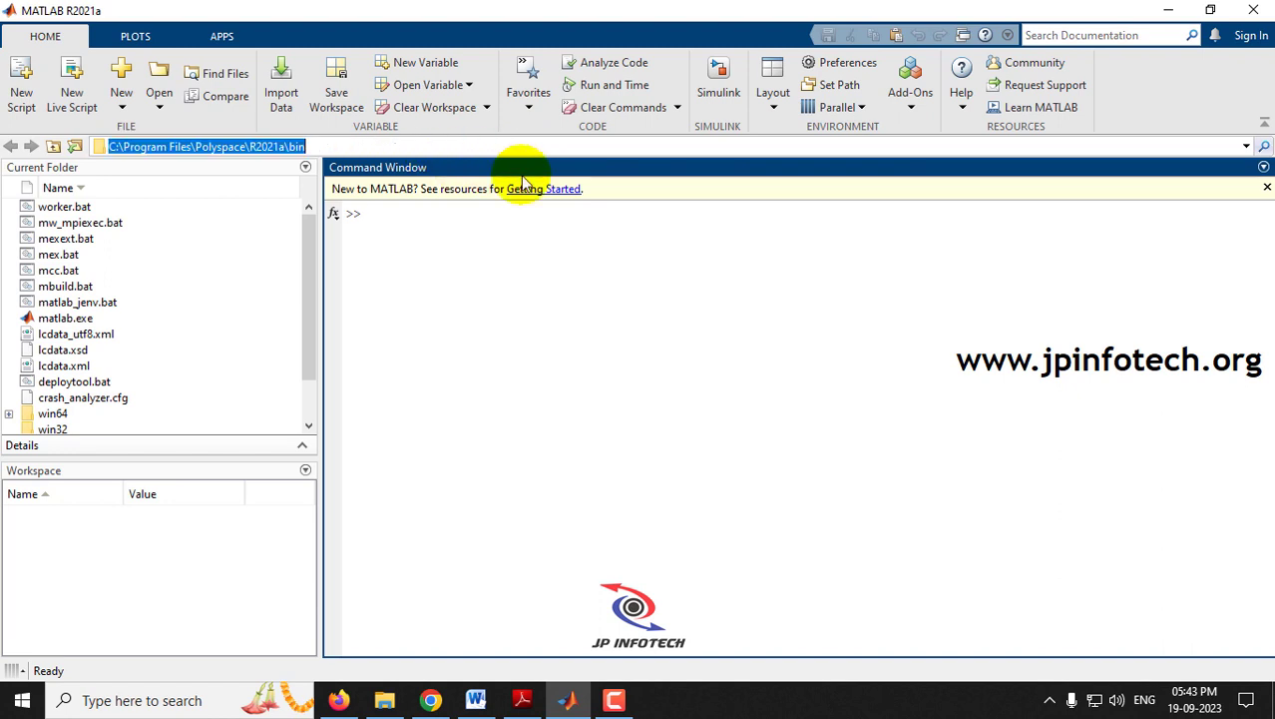
{"action": "key", "text": "ctrl+v"}
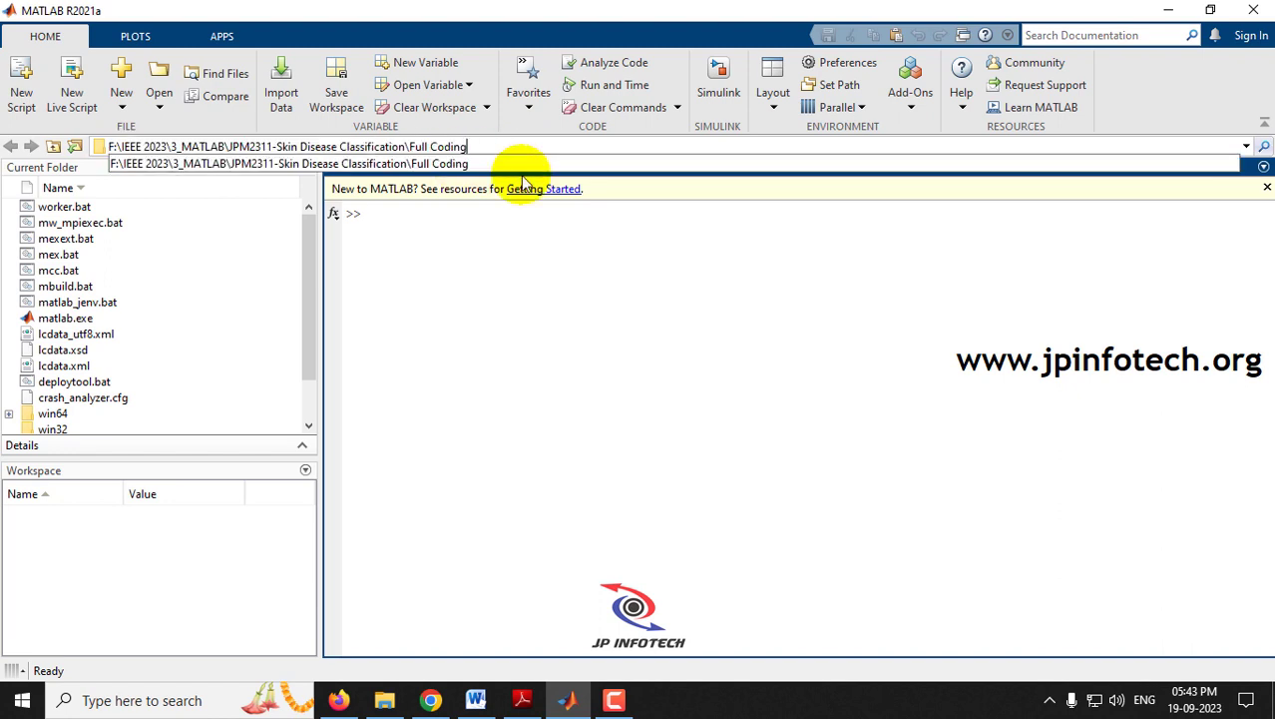
{"action": "key", "text": "Return"}
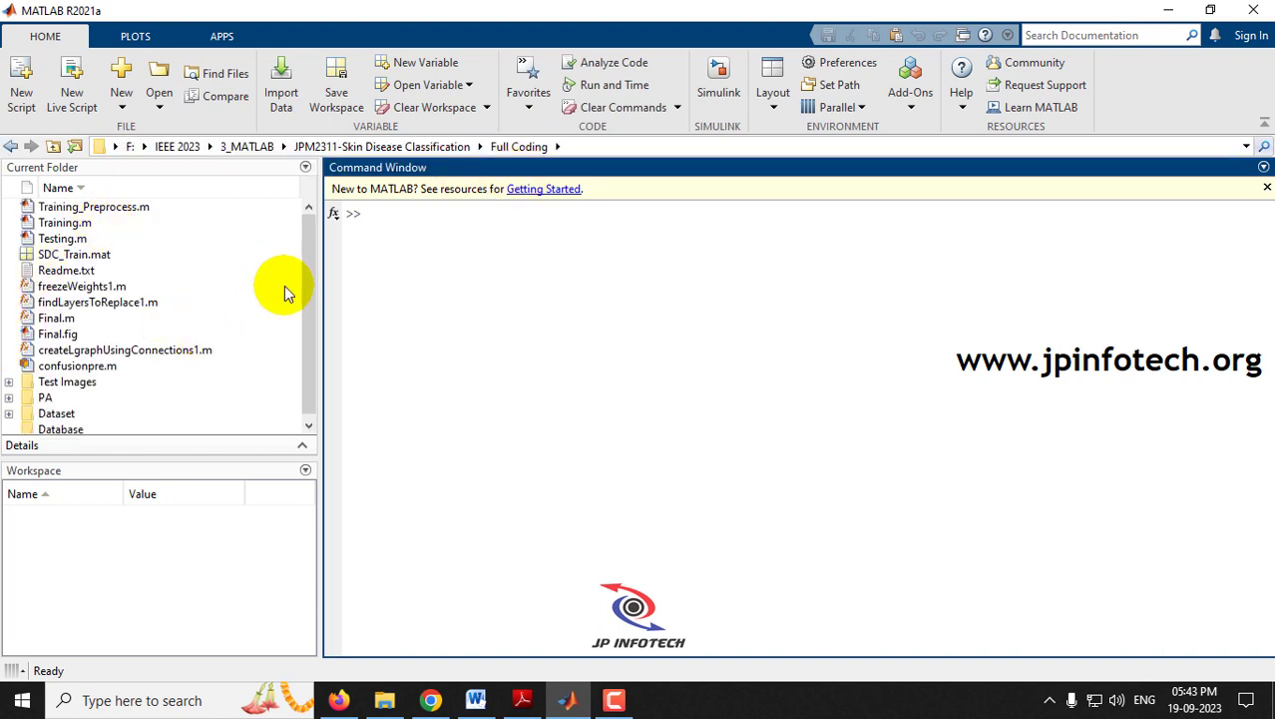
Step: Look through the project files in the current folder and run Final.m
{"action": "left_click_drag", "start_coordinate": [304, 236], "coordinate": [308, 305]}
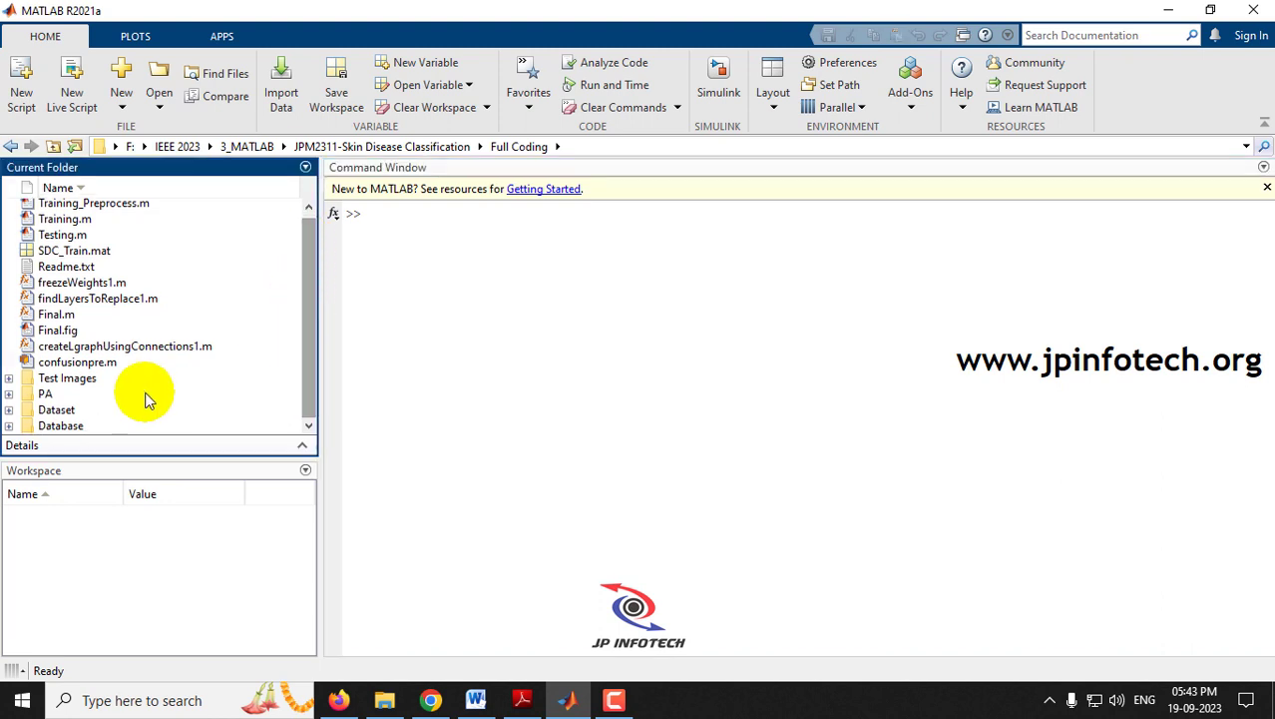
{"action": "left_click", "coordinate": [62, 316]}
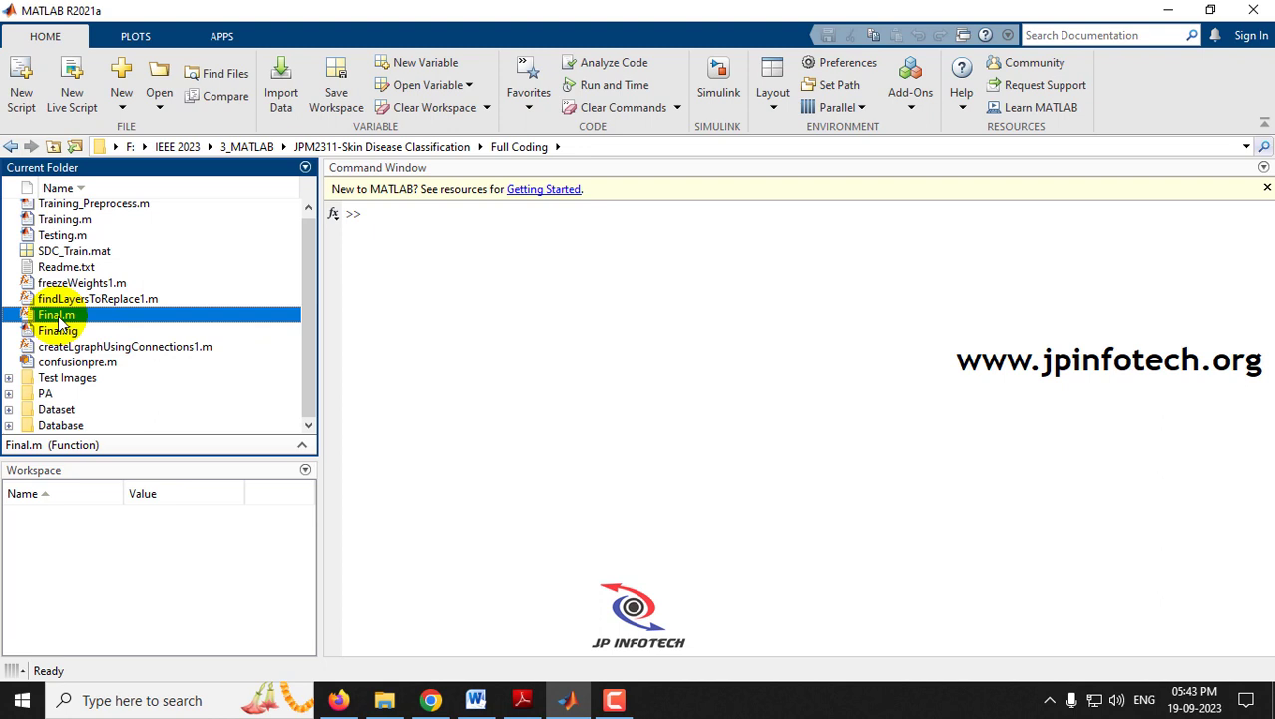
{"action": "right_click", "coordinate": [57, 319]}
{"action": "left_click", "coordinate": [114, 403]}
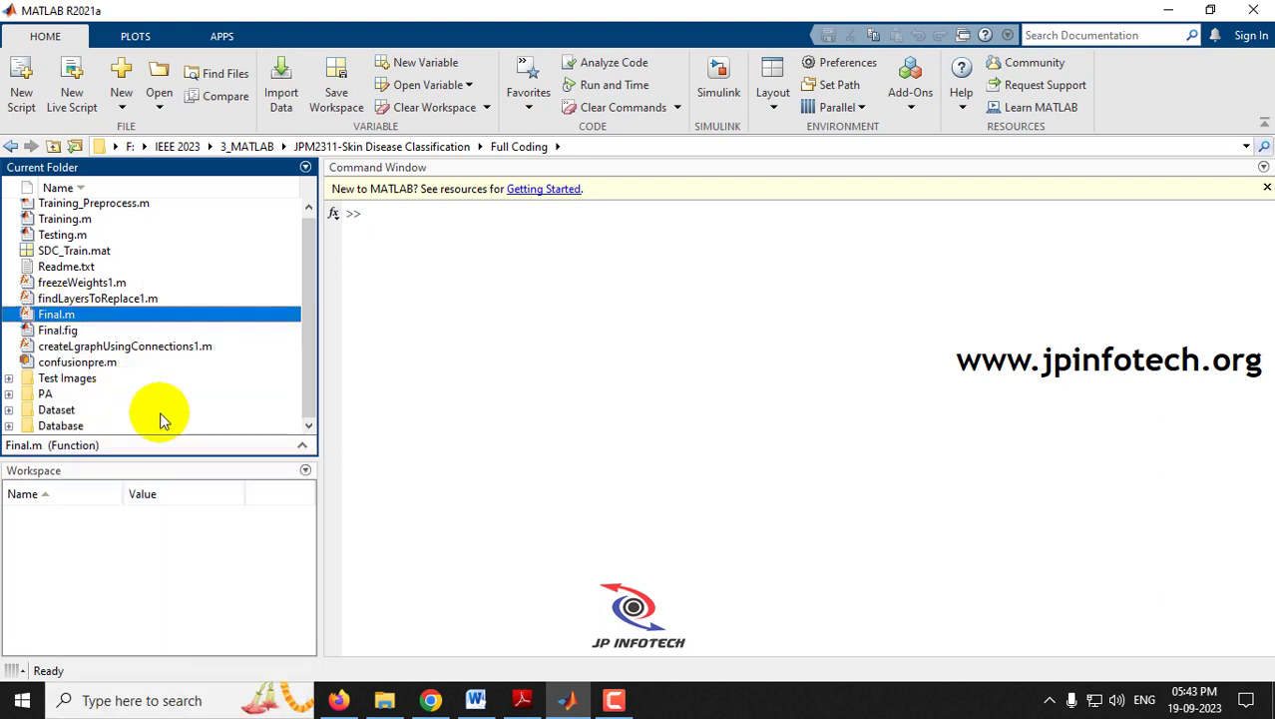
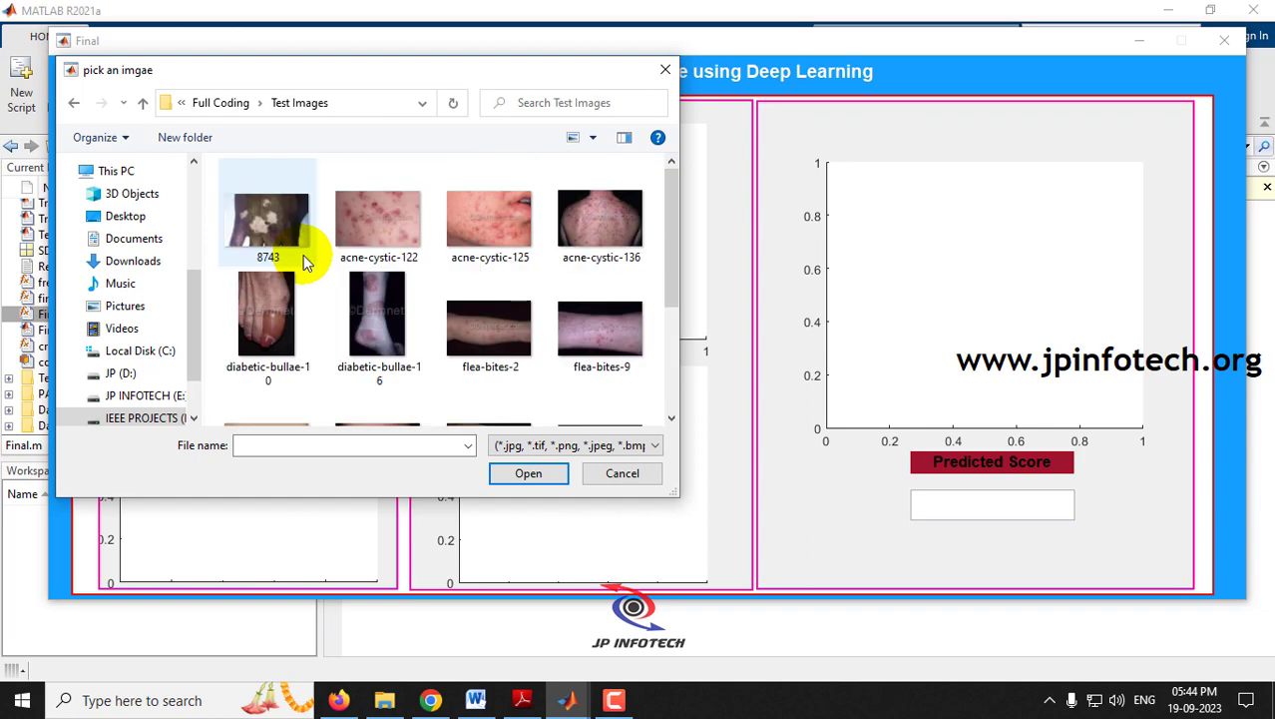
Step: Preprocess and classify image 8743 from the Test Images folder, acknowledging the model message, and highlight its predicted score
{"action": "double_click", "coordinate": [280, 239]}
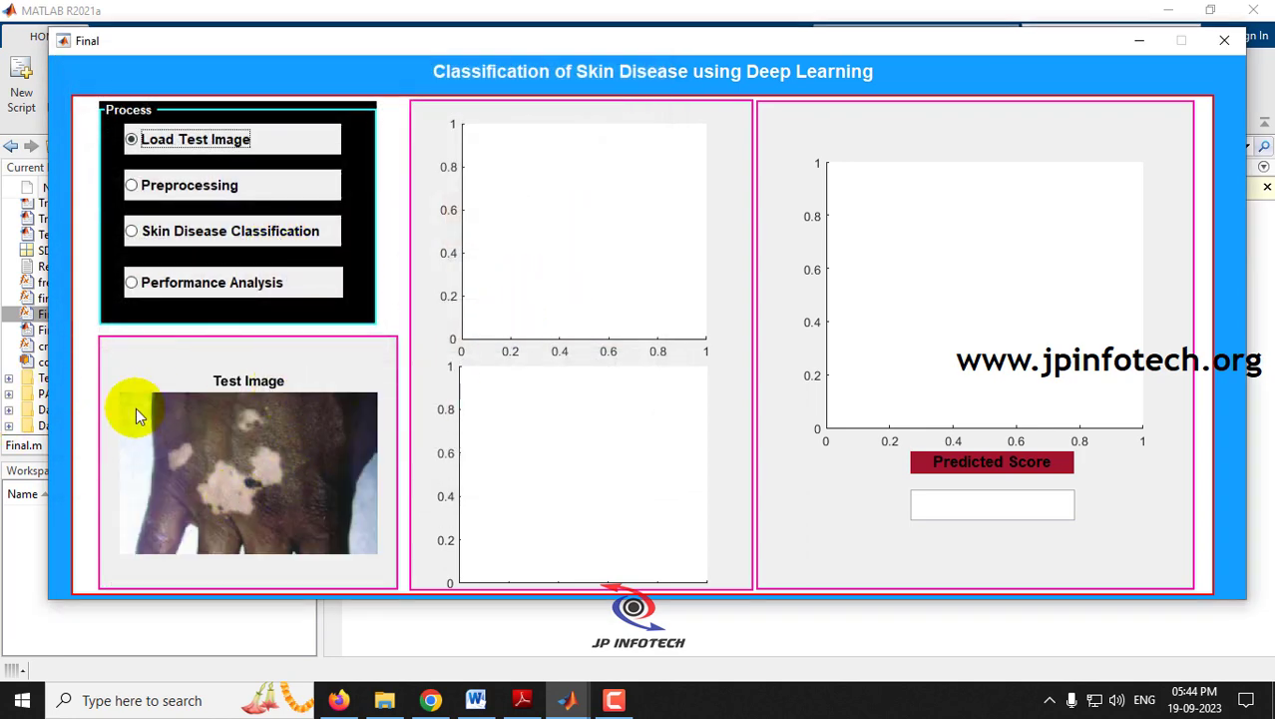
{"action": "left_click", "coordinate": [191, 187]}
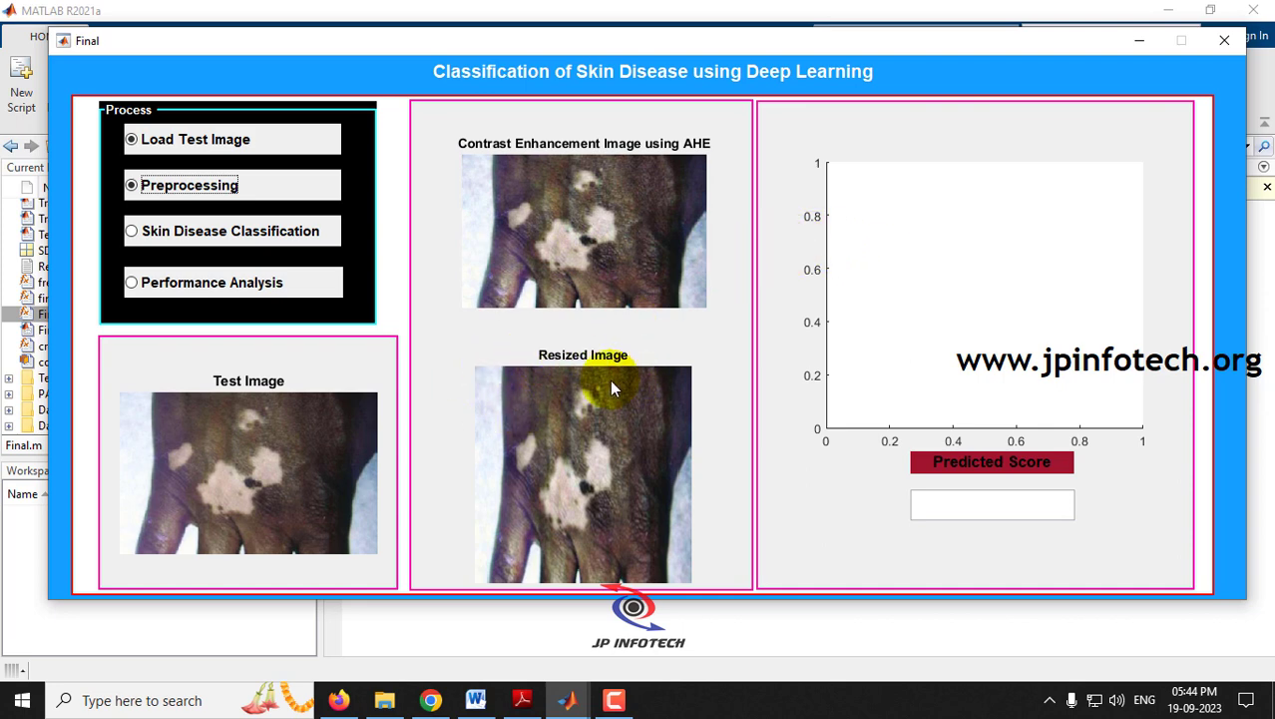
{"action": "left_click", "coordinate": [182, 240]}
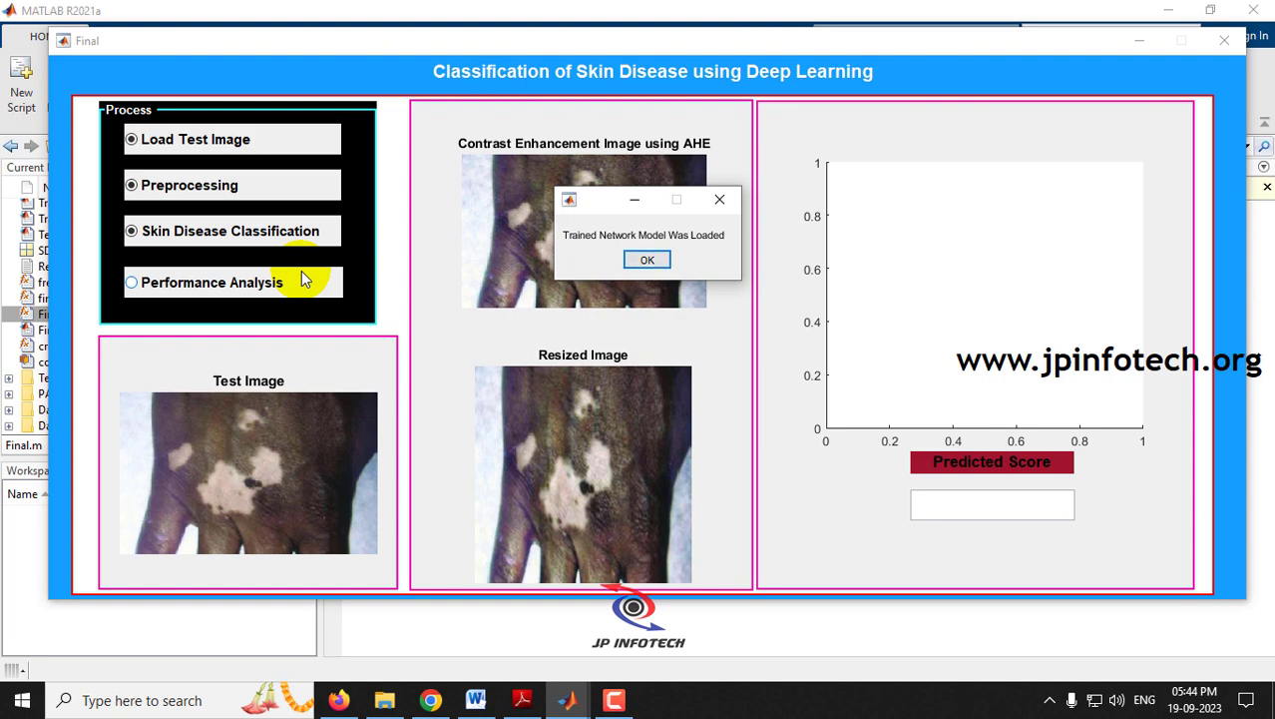
{"action": "key", "text": "Return"}
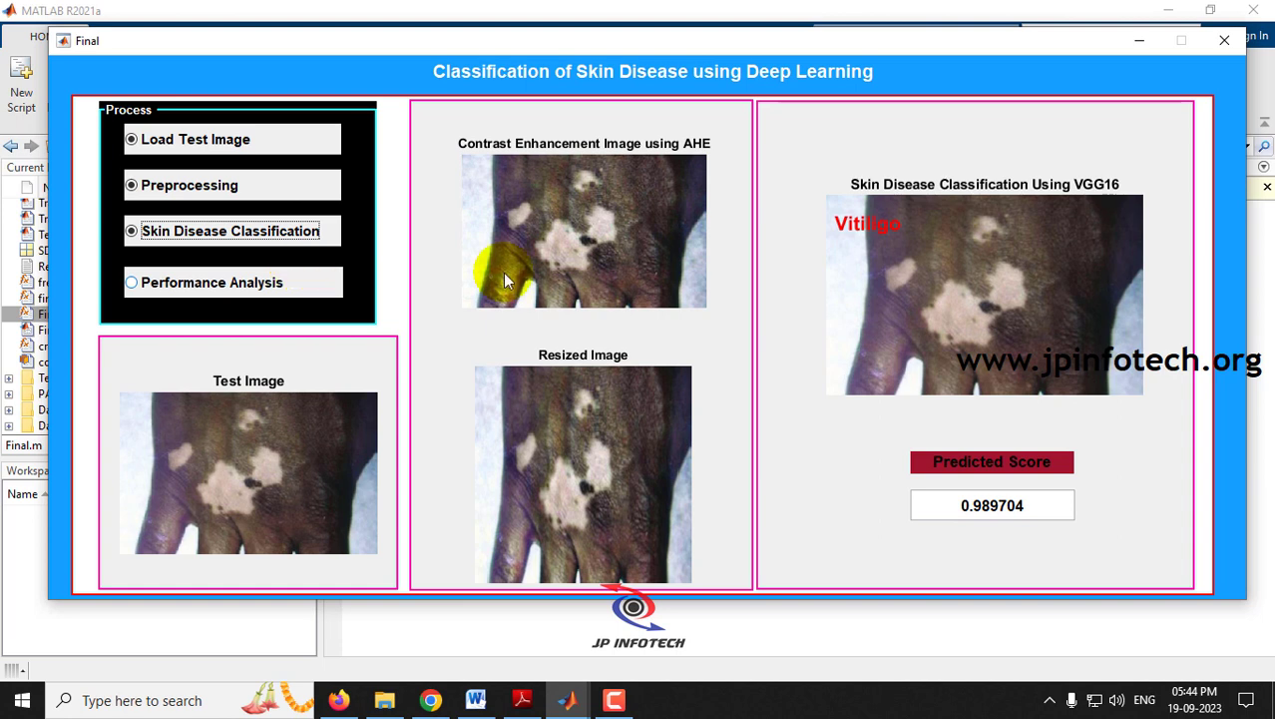
{"action": "left_click_drag", "start_coordinate": [959, 504], "coordinate": [1045, 508]}
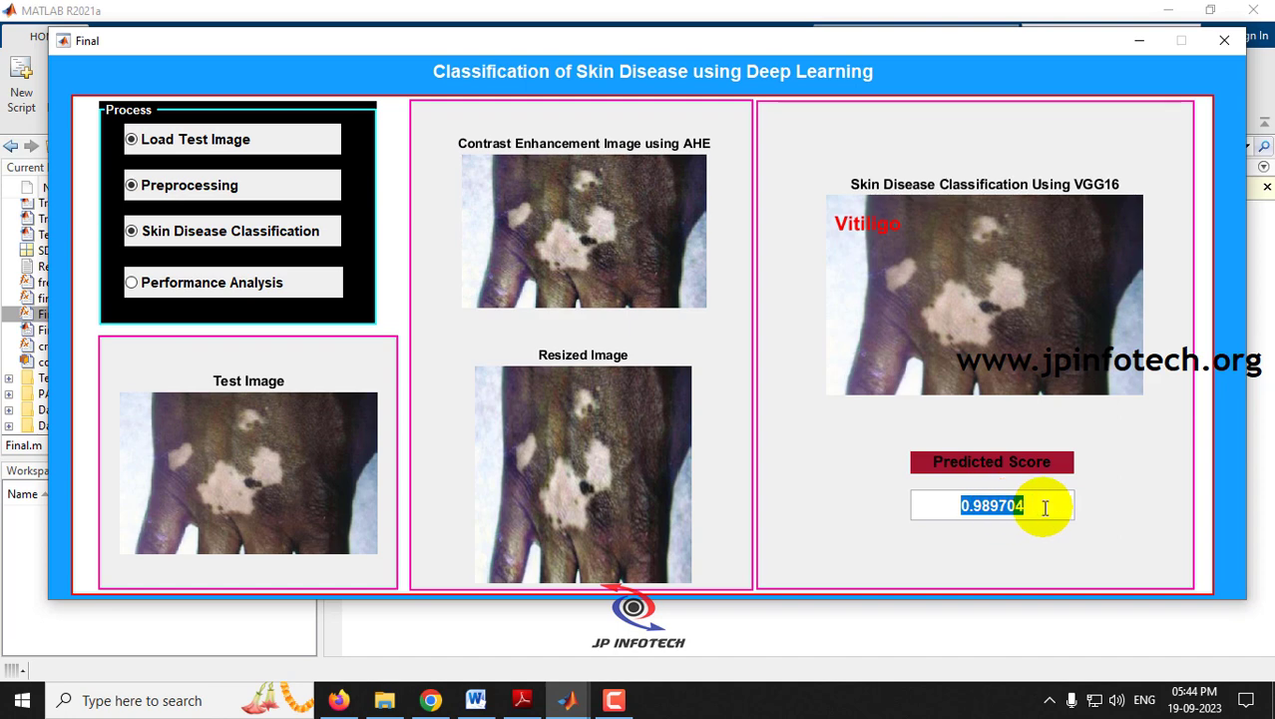
Step: Close the skin disease classification window and run Final.m again for a new test
{"action": "left_click", "coordinate": [1225, 40]}
{"action": "right_click", "coordinate": [57, 318]}
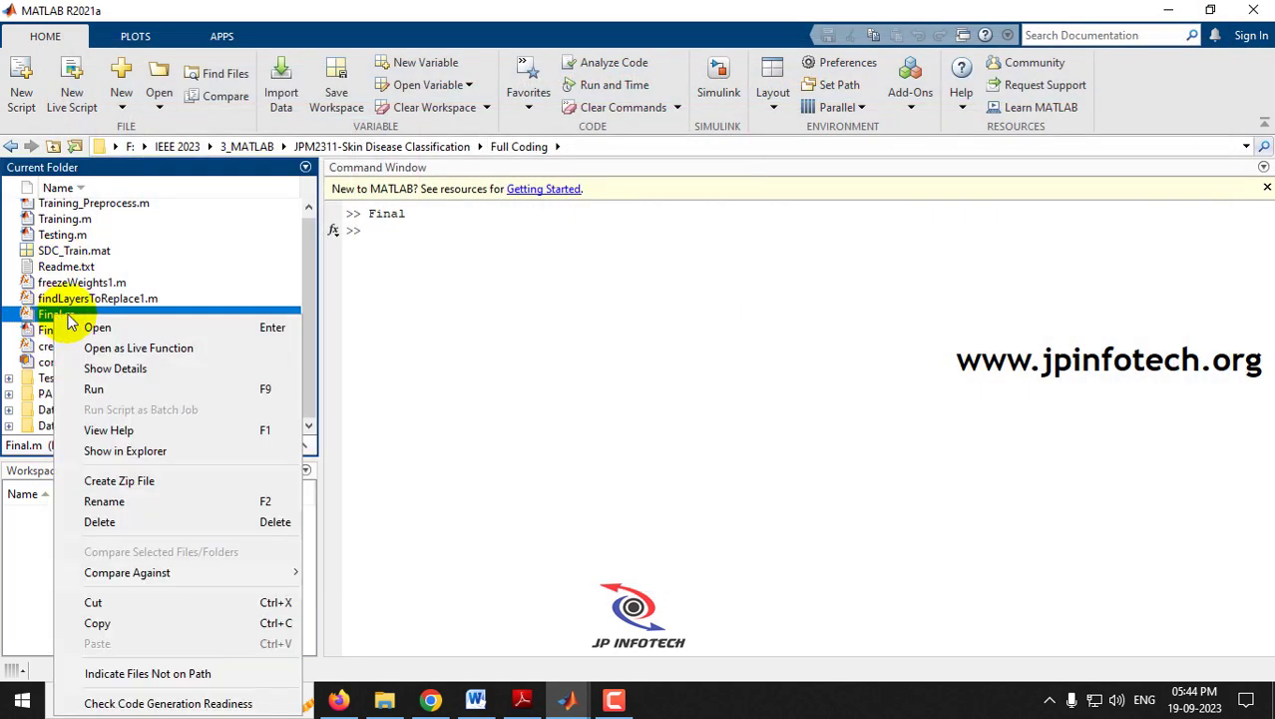
{"action": "left_click", "coordinate": [111, 392]}
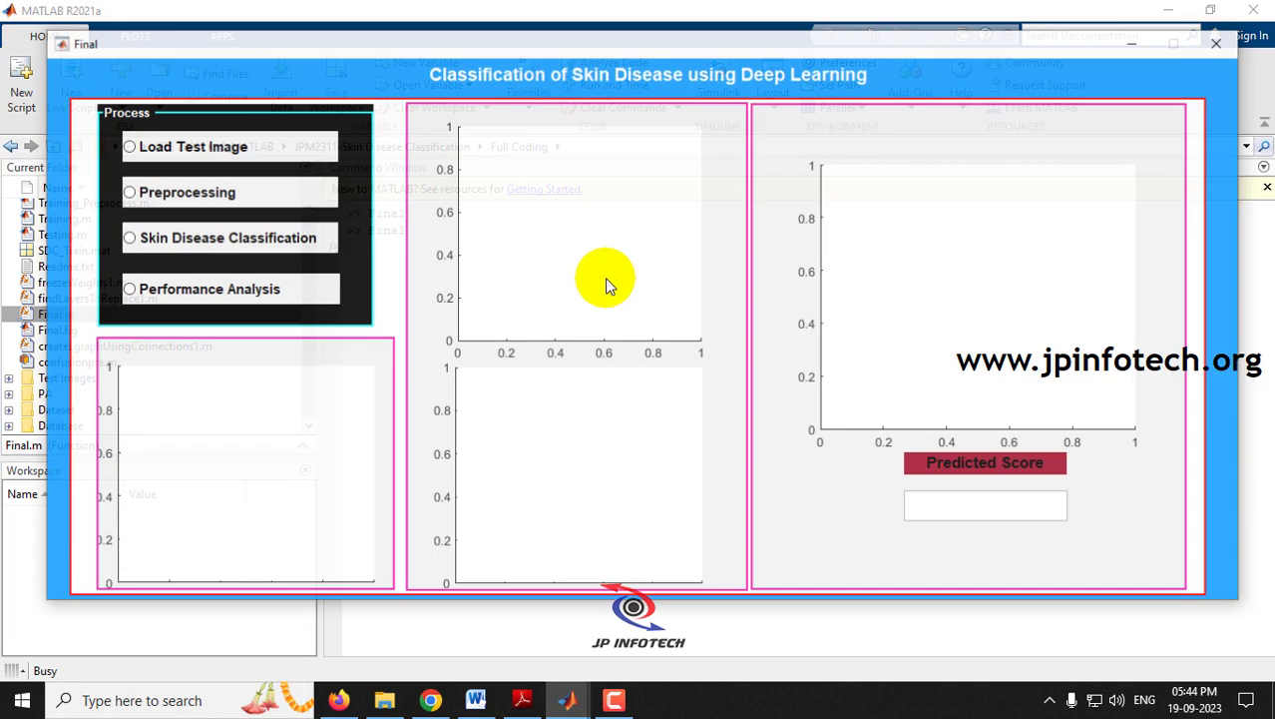
Step: Load image 117 from the Dataset's Acne-cystic folder as the test image
{"action": "left_click", "coordinate": [126, 141]}
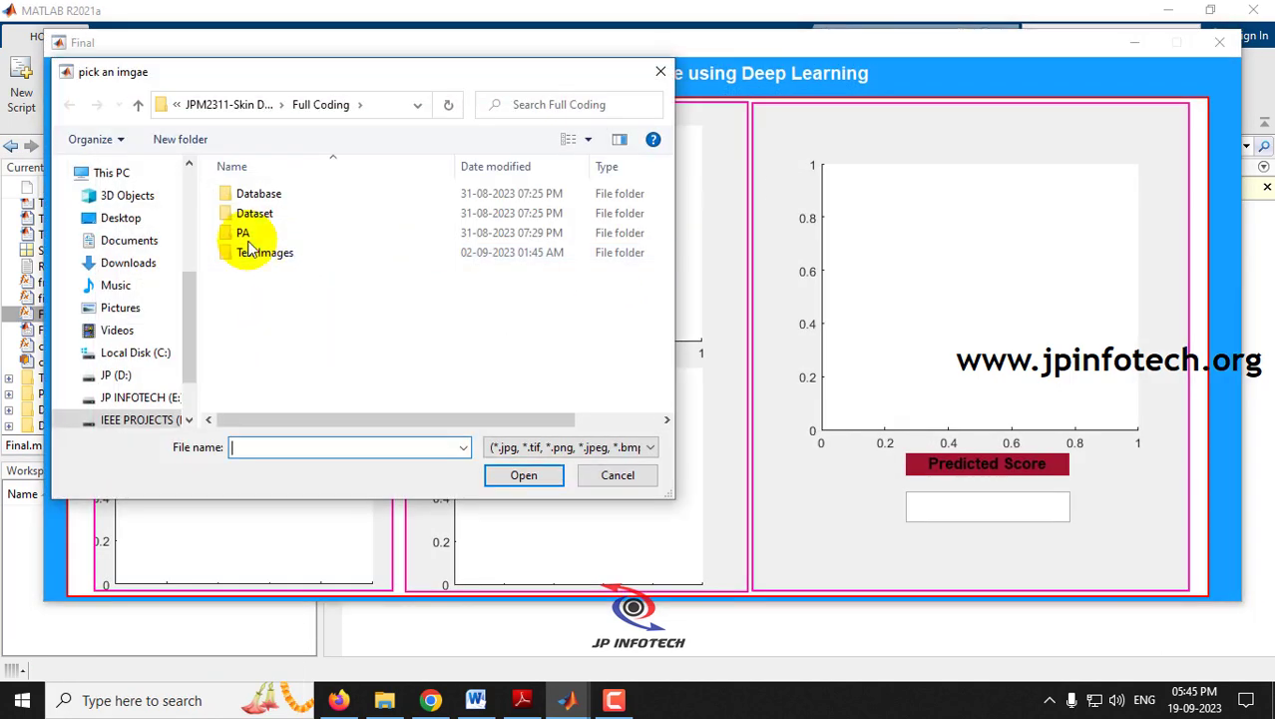
{"action": "double_click", "coordinate": [267, 214]}
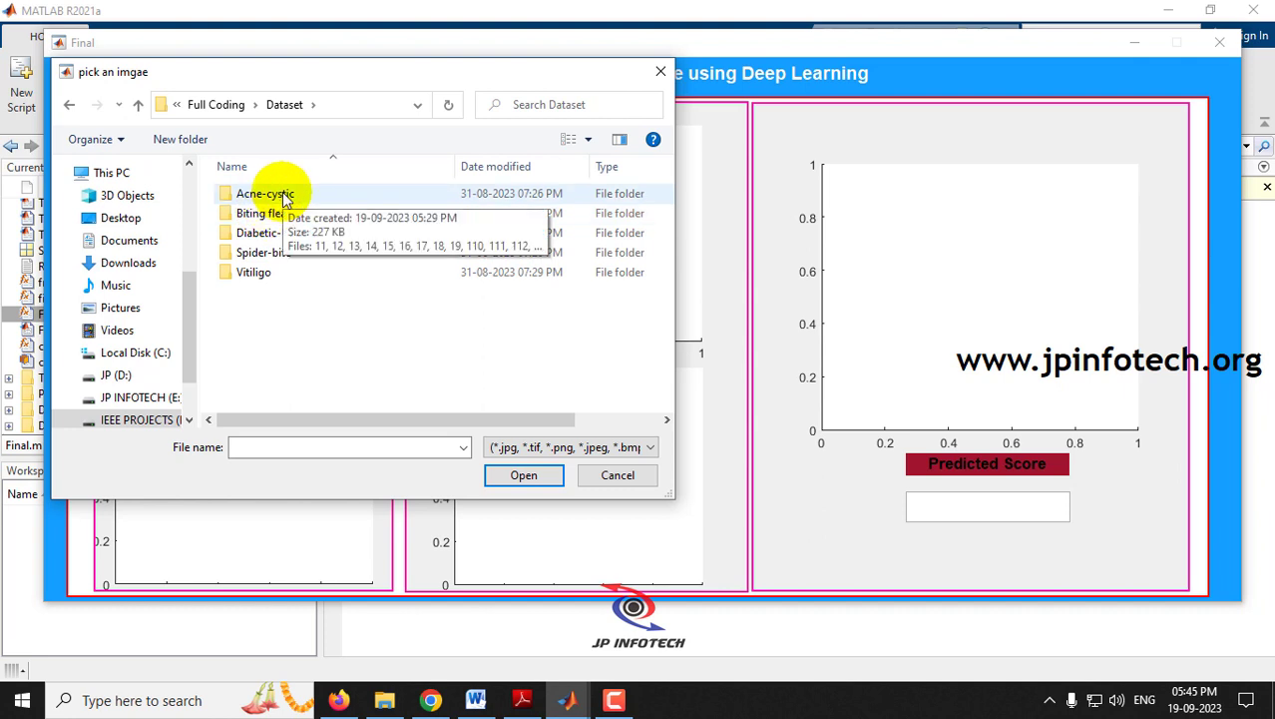
{"action": "left_click", "coordinate": [297, 195]}
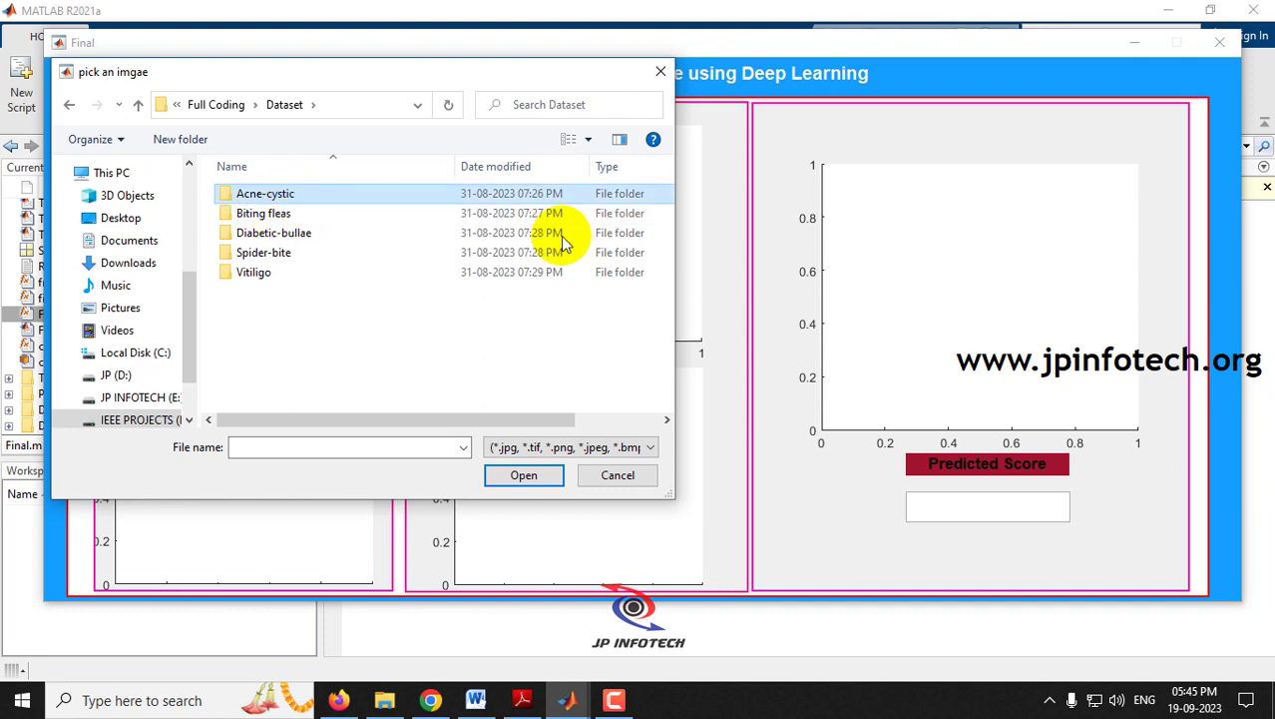
{"action": "double_click", "coordinate": [327, 198]}
{"action": "scroll", "coordinate": [443, 299], "scroll_direction": "down", "scroll_amount": 3}
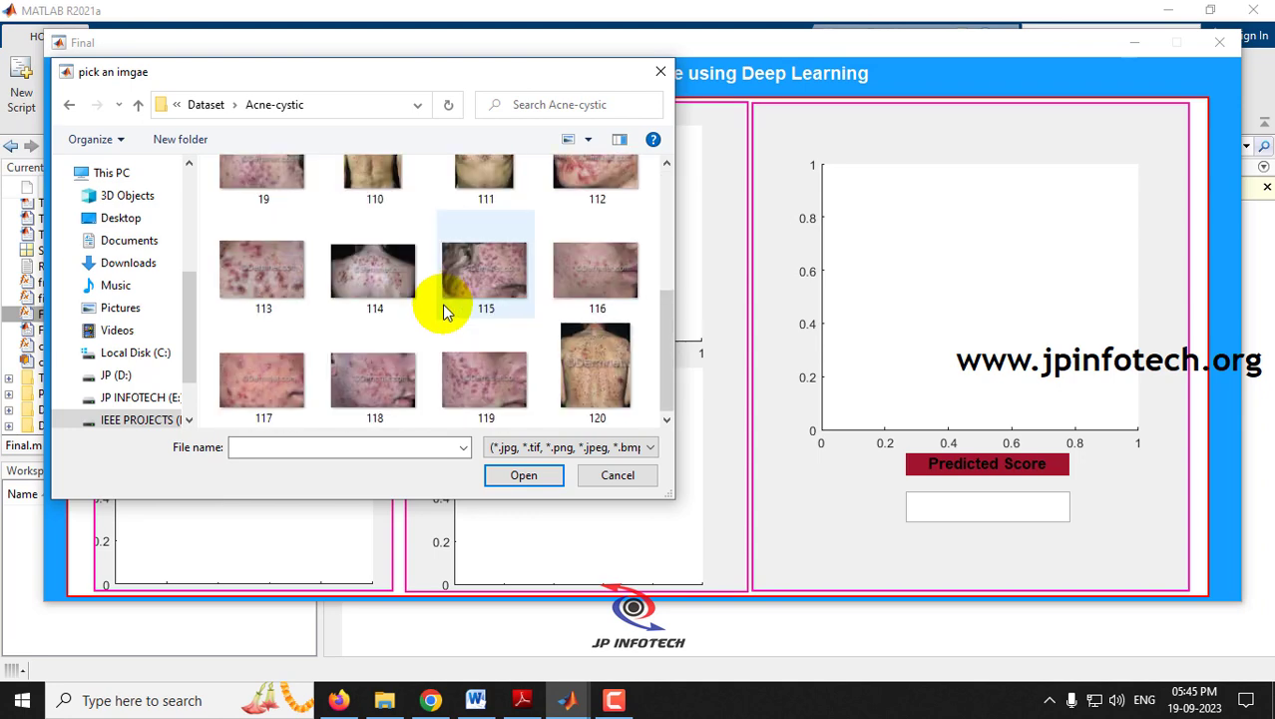
{"action": "double_click", "coordinate": [276, 392]}
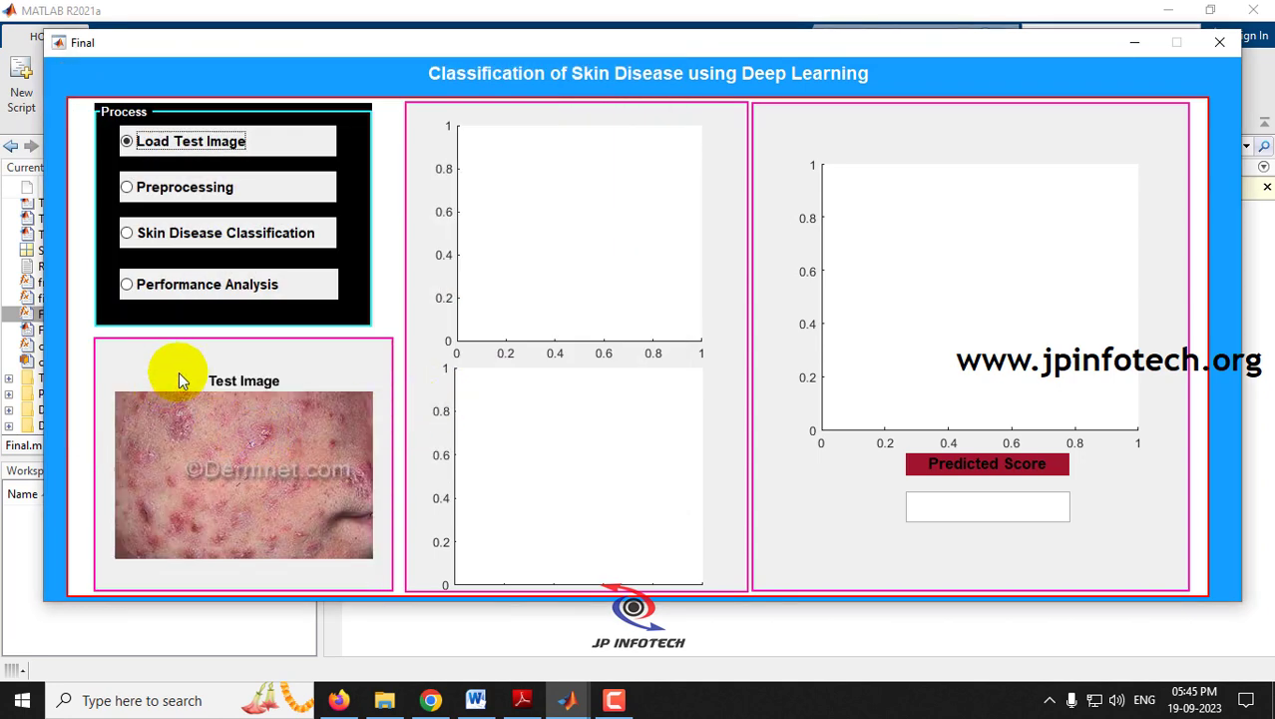
Step: Preprocess the acne test image and run the skin disease classification on it, acknowledging the model message
{"action": "left_click", "coordinate": [156, 195]}
{"action": "left_click", "coordinate": [150, 237]}
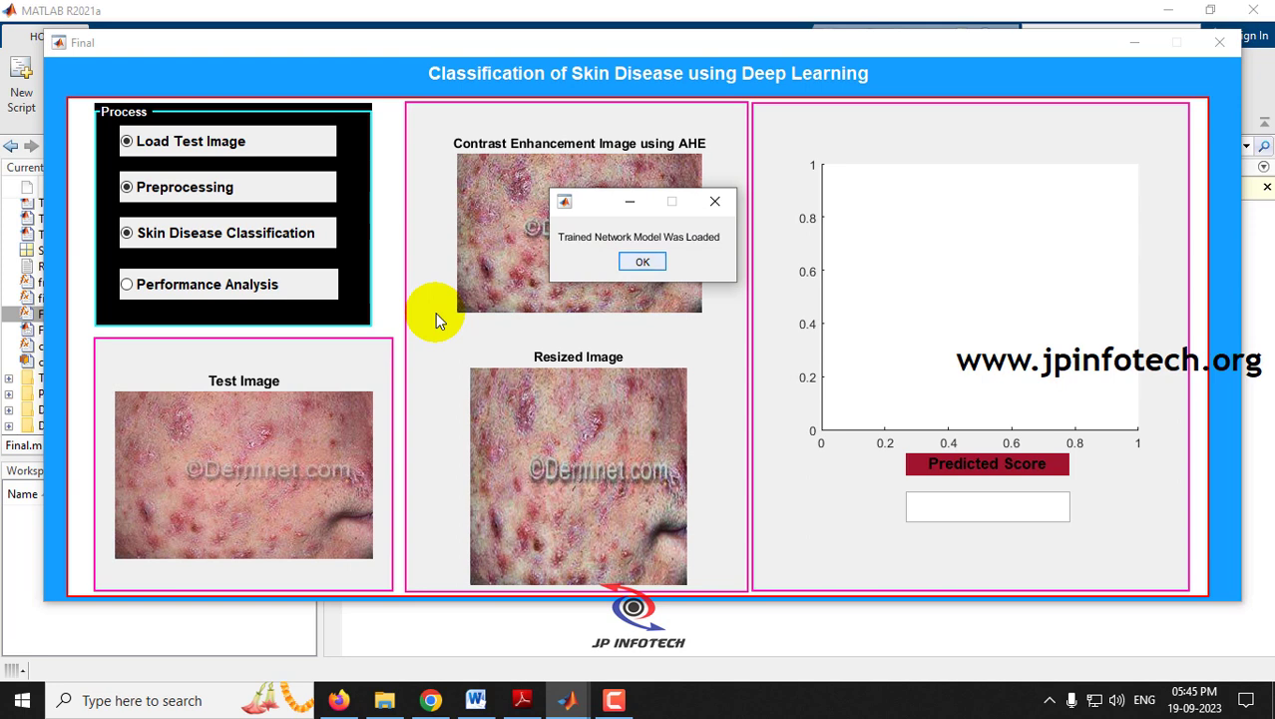
{"action": "key", "text": "Return"}
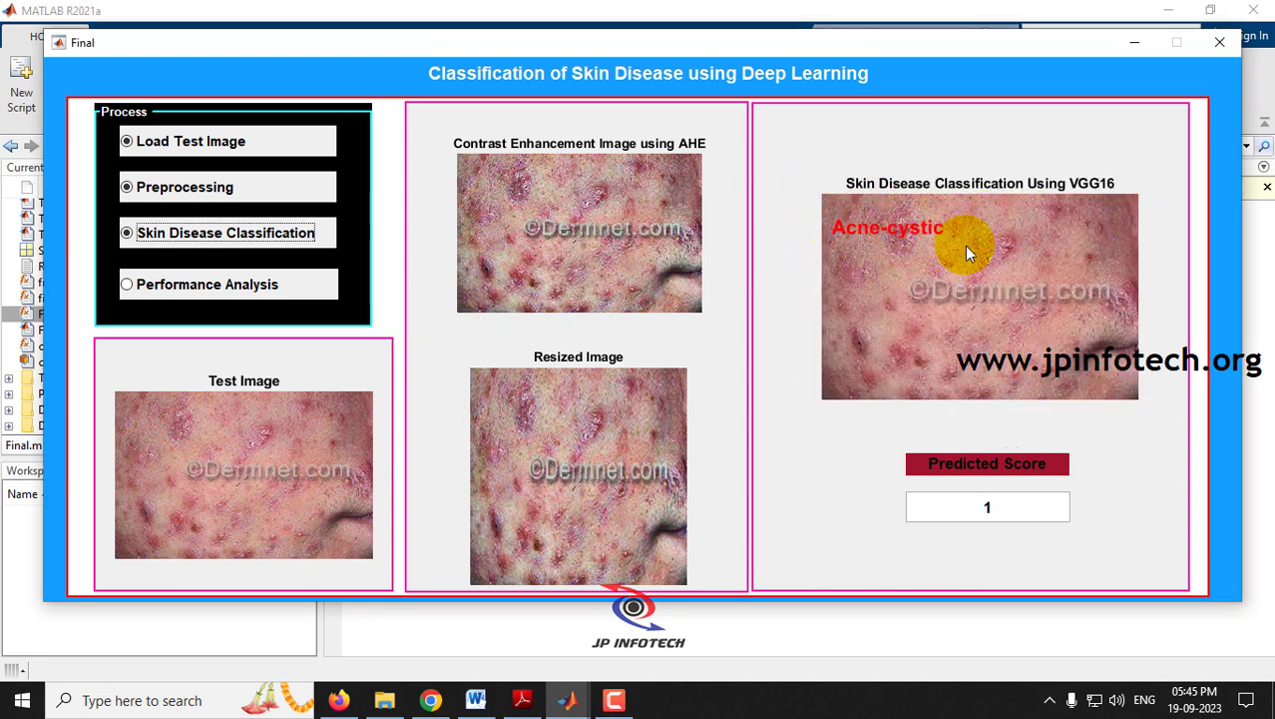
{"action": "double_click", "coordinate": [987, 507]}
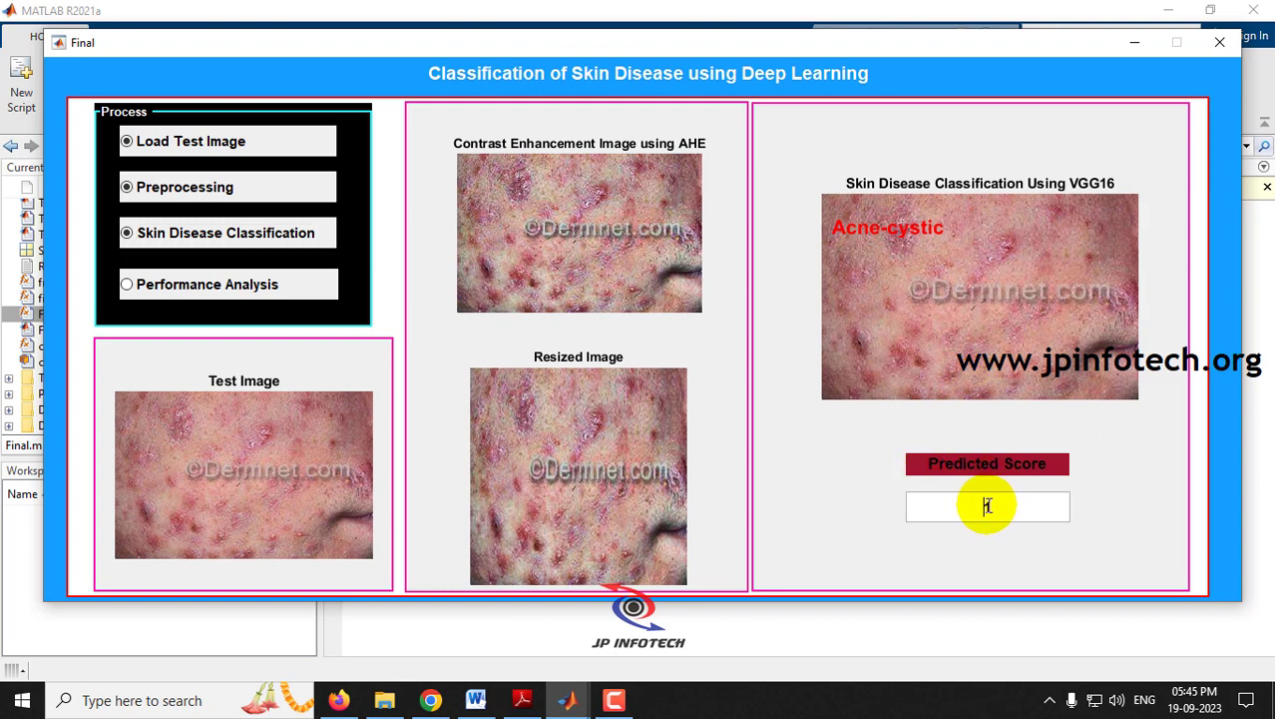
Step: Close the acne classification results and run Final.m again
{"action": "left_click", "coordinate": [1218, 42]}
{"action": "left_click", "coordinate": [60, 315]}
{"action": "right_click", "coordinate": [74, 317]}
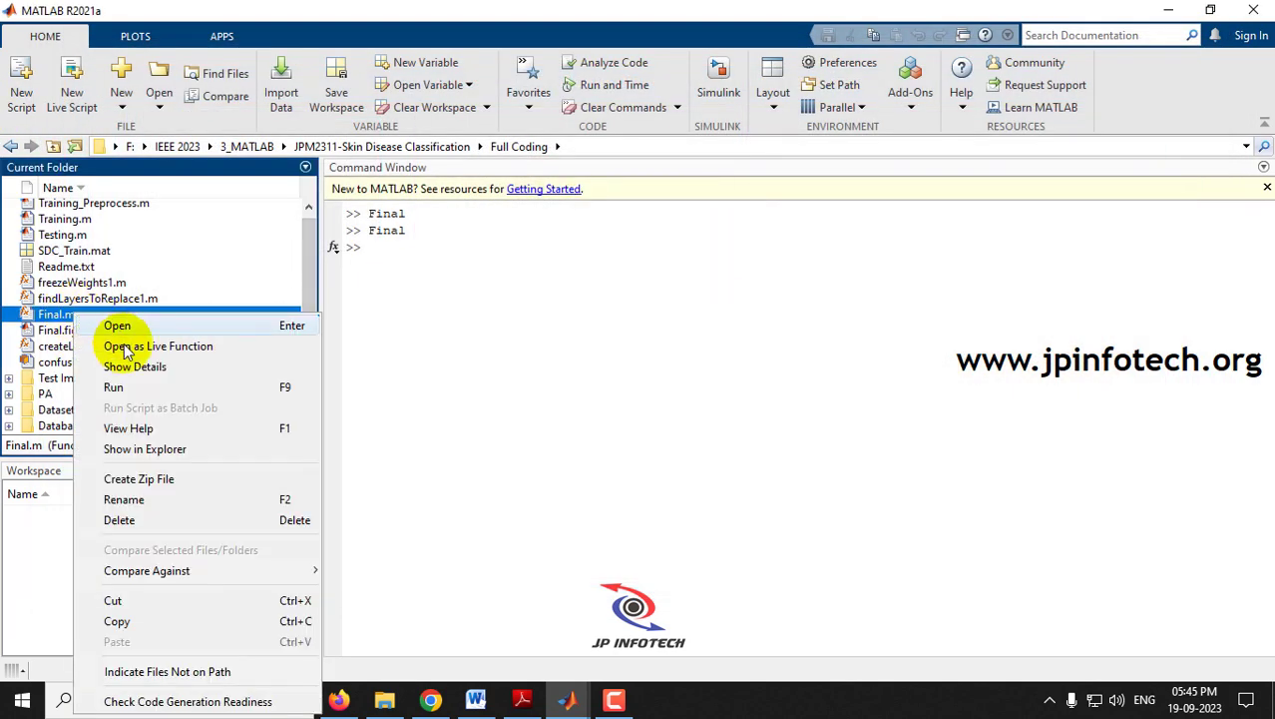
{"action": "left_click", "coordinate": [110, 385]}
Step: Load image 24 from the Dataset's Biting fleas folder as the test image
{"action": "left_click", "coordinate": [165, 137]}
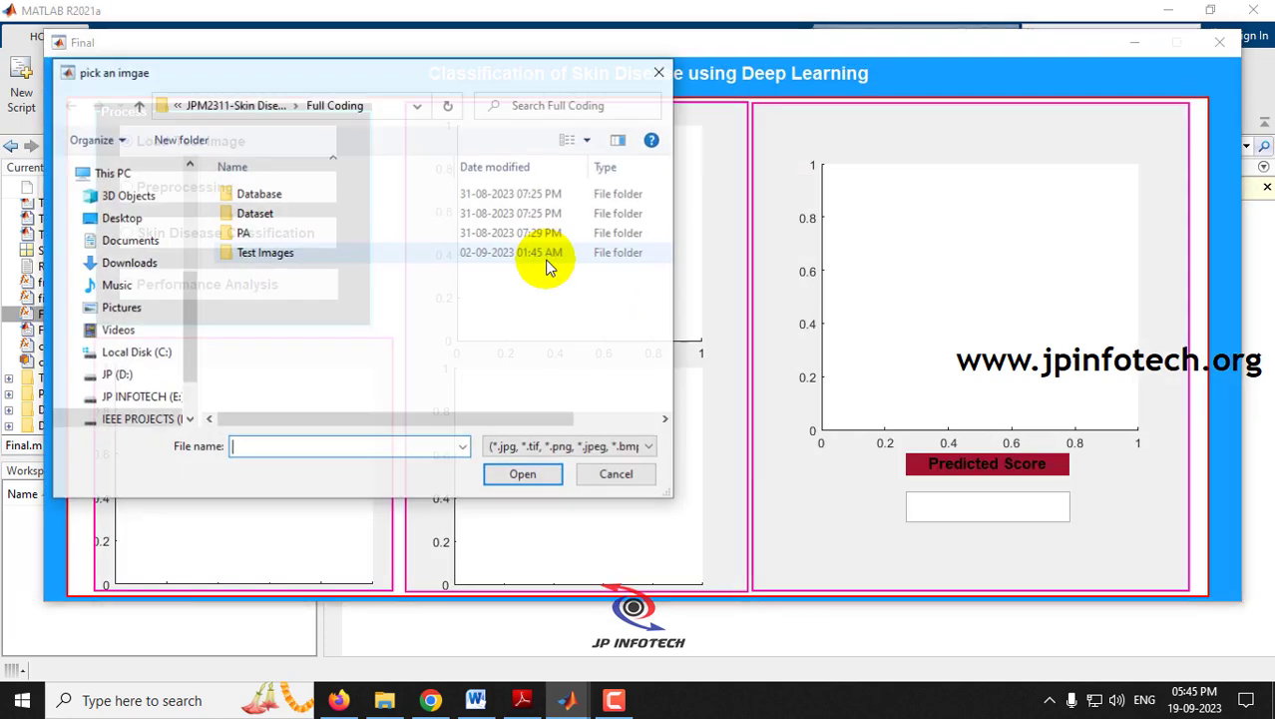
{"action": "double_click", "coordinate": [258, 214]}
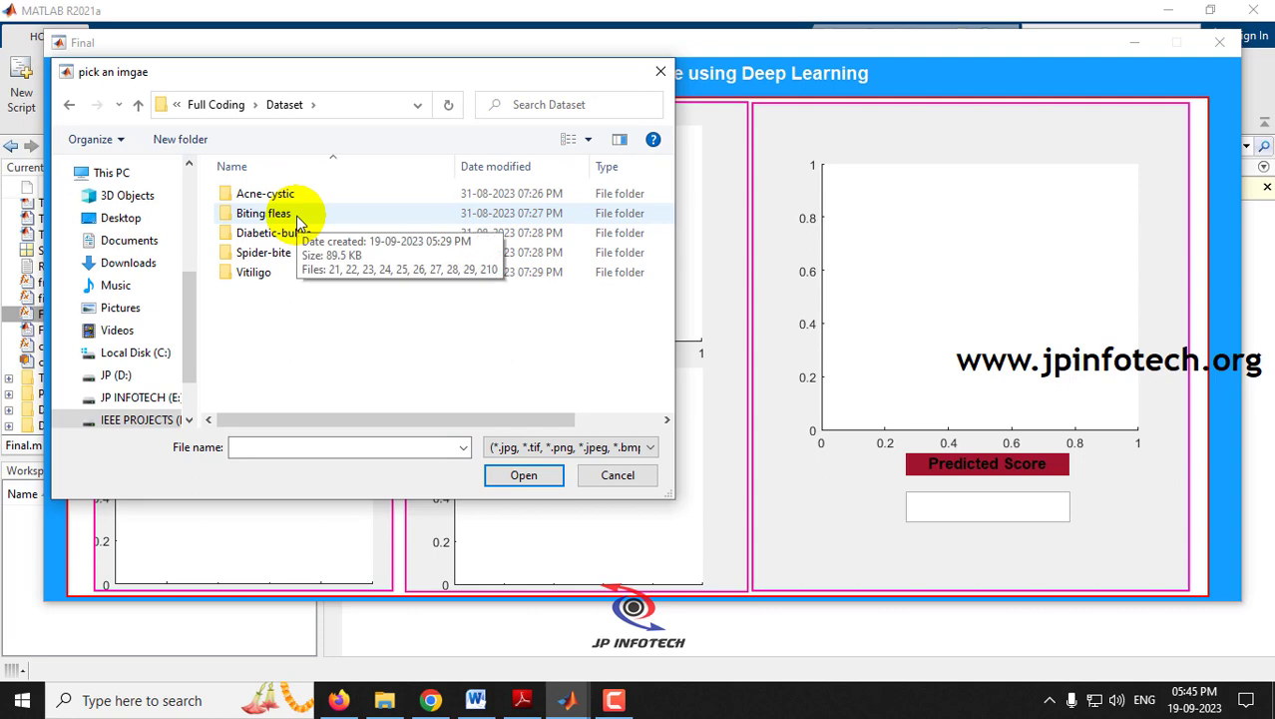
{"action": "double_click", "coordinate": [296, 215]}
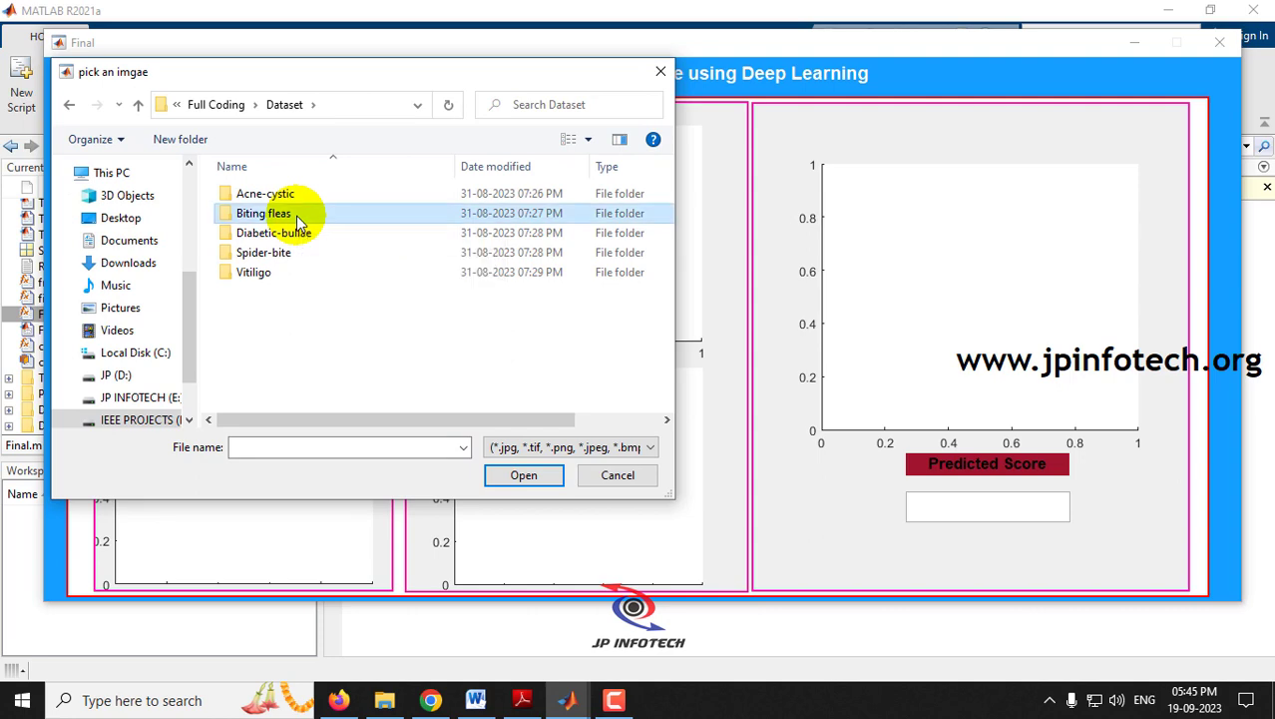
{"action": "double_click", "coordinate": [591, 216]}
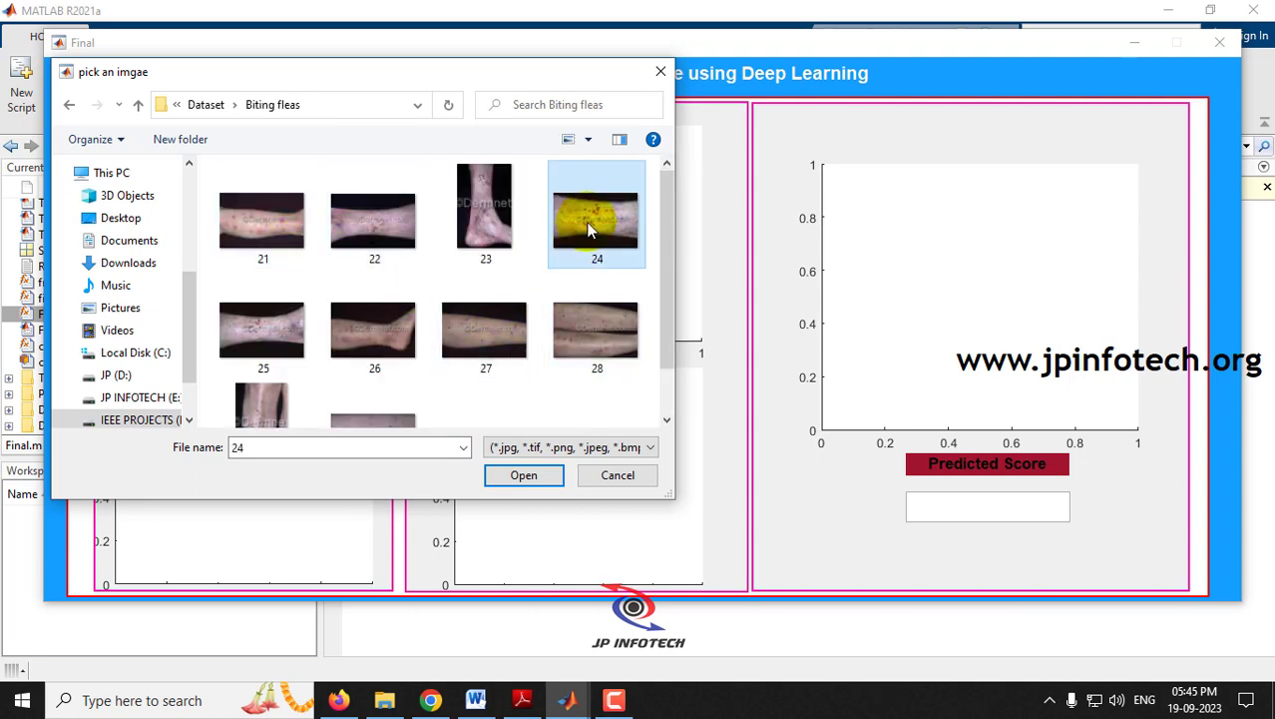
Step: Preprocess the flea-bite test image and run the skin disease classification on it, acknowledging the model message
{"action": "left_click", "coordinate": [214, 189]}
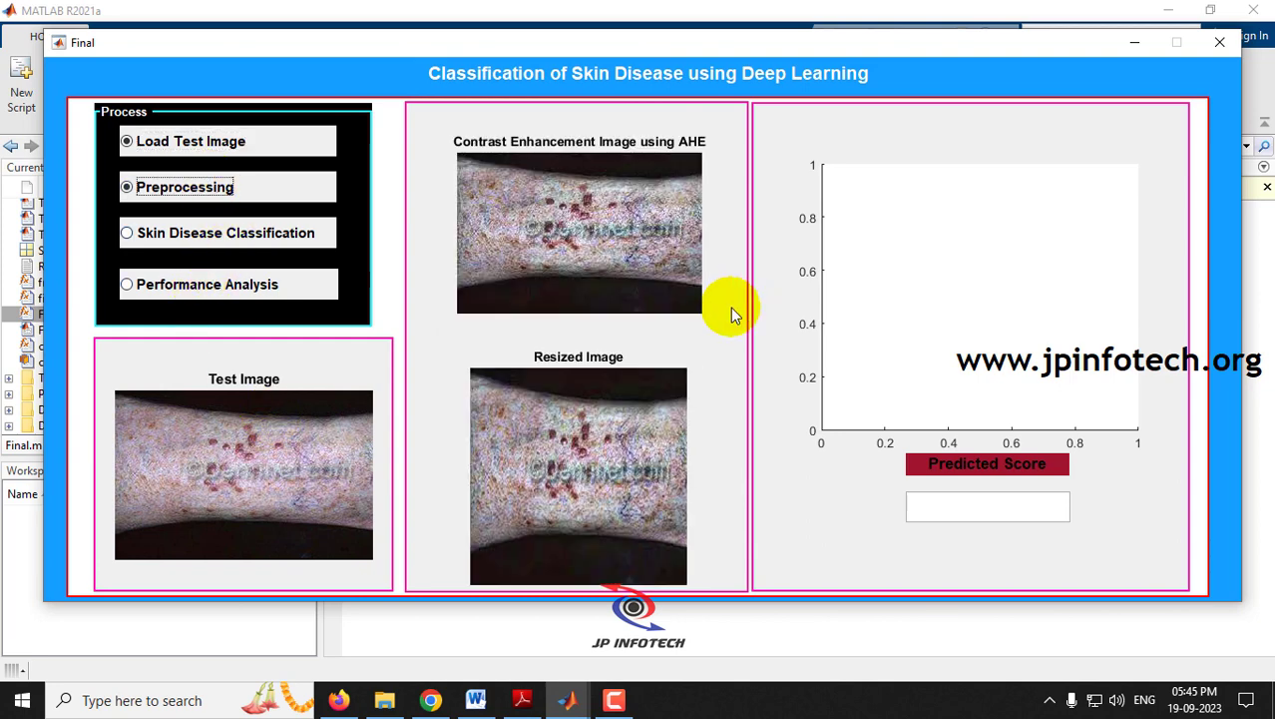
{"action": "left_click", "coordinate": [151, 239]}
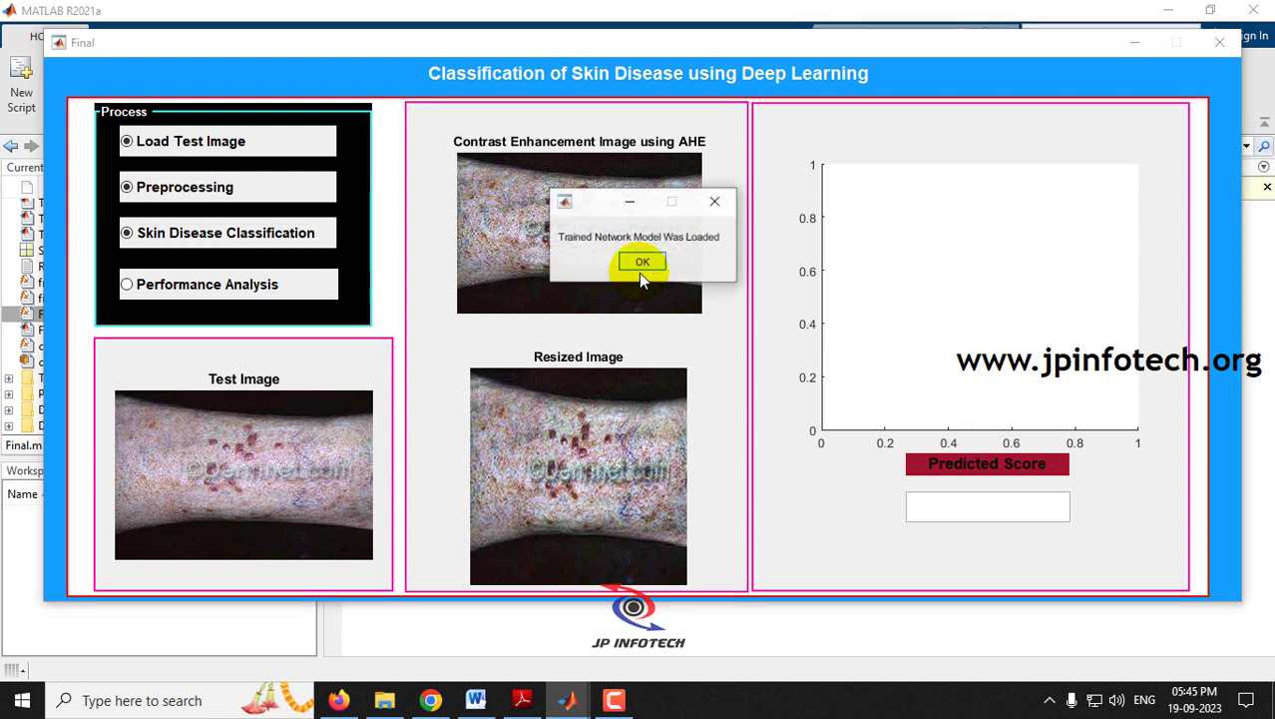
{"action": "left_click", "coordinate": [646, 263]}
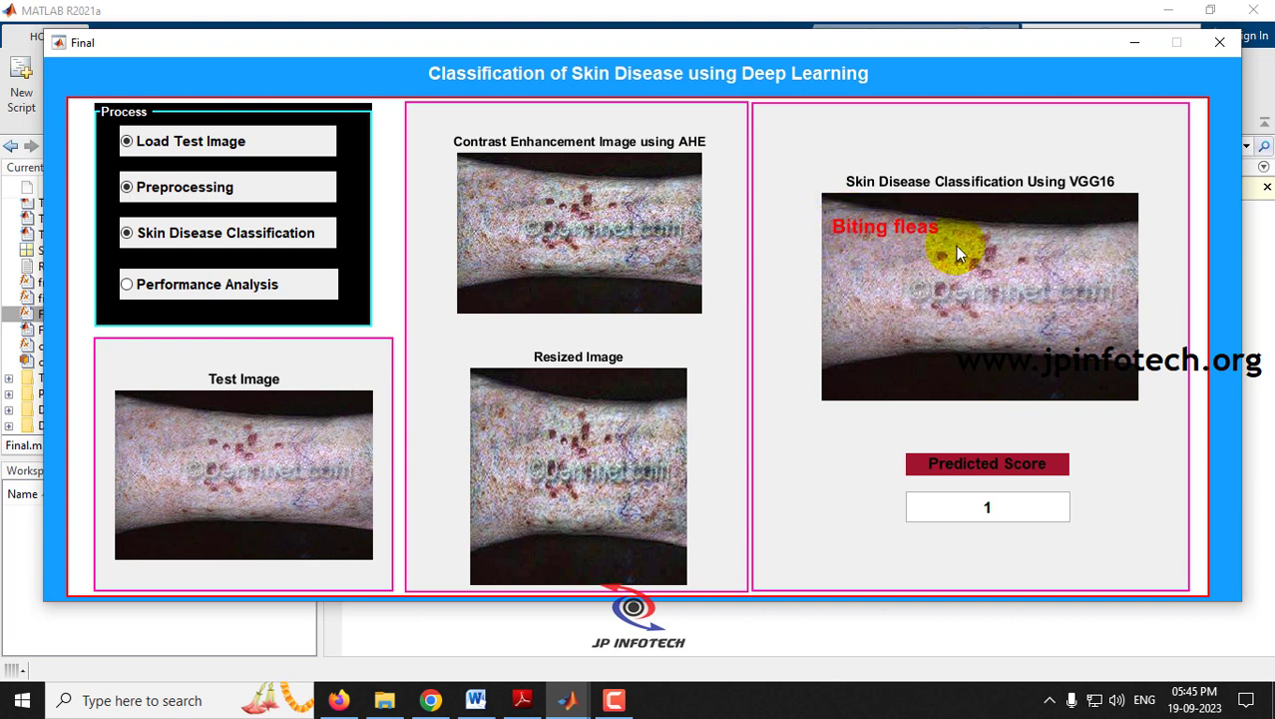
Step: Highlight the flea-bite predicted score, close those classification results and run Final.m again
{"action": "double_click", "coordinate": [933, 511]}
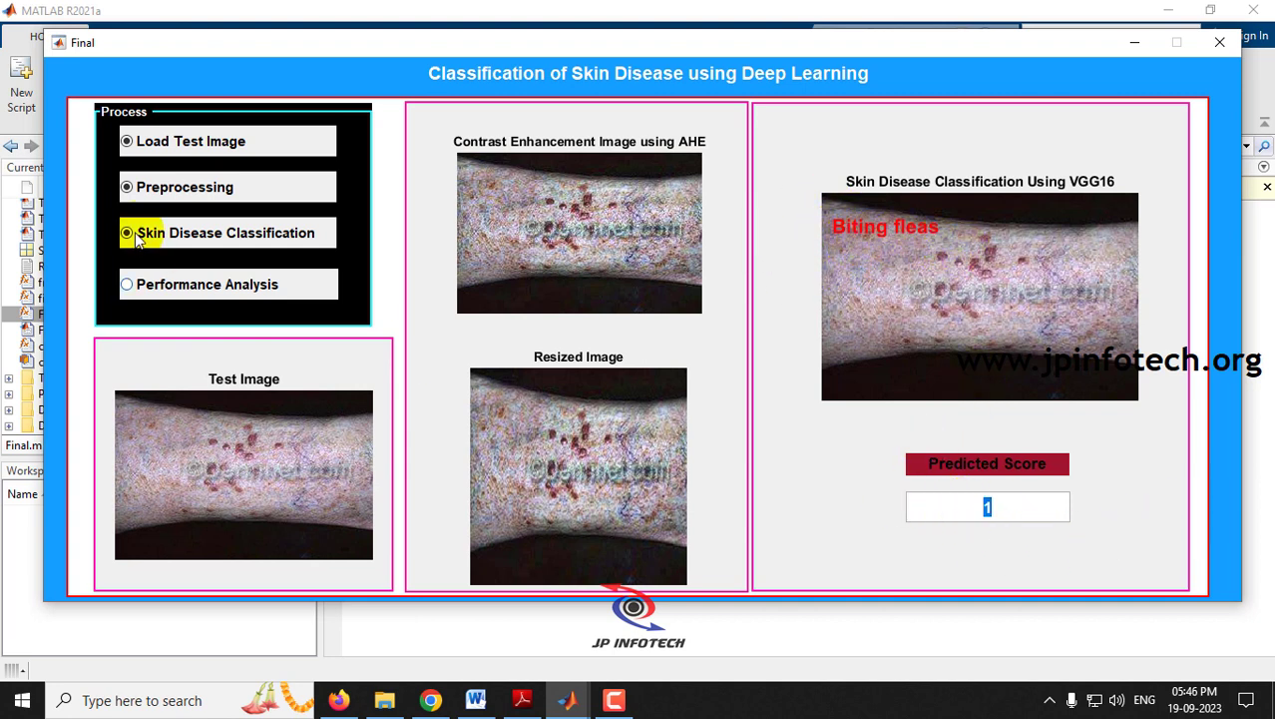
{"action": "left_click", "coordinate": [1219, 42]}
{"action": "left_click", "coordinate": [37, 315]}
{"action": "right_click", "coordinate": [37, 314]}
{"action": "left_click", "coordinate": [71, 381]}
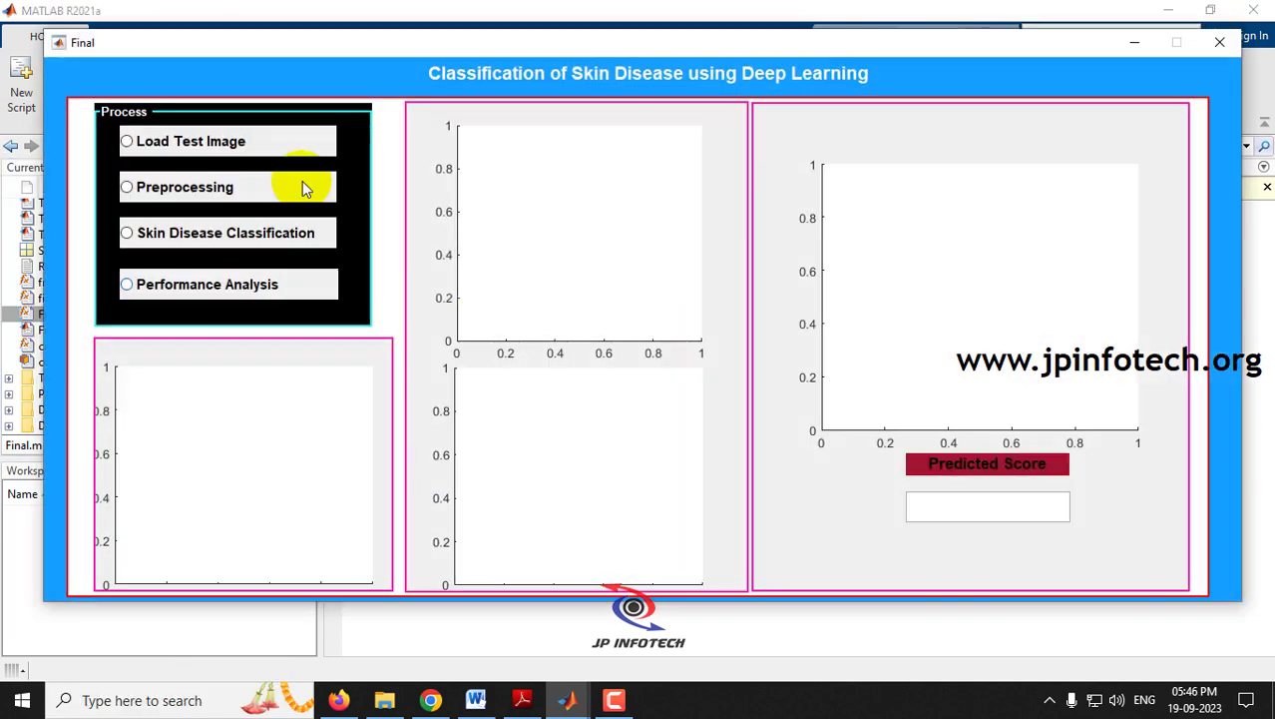
Step: Load the second image in the Dataset's Diabetic-bullae folder as the test image
{"action": "left_click", "coordinate": [181, 145]}
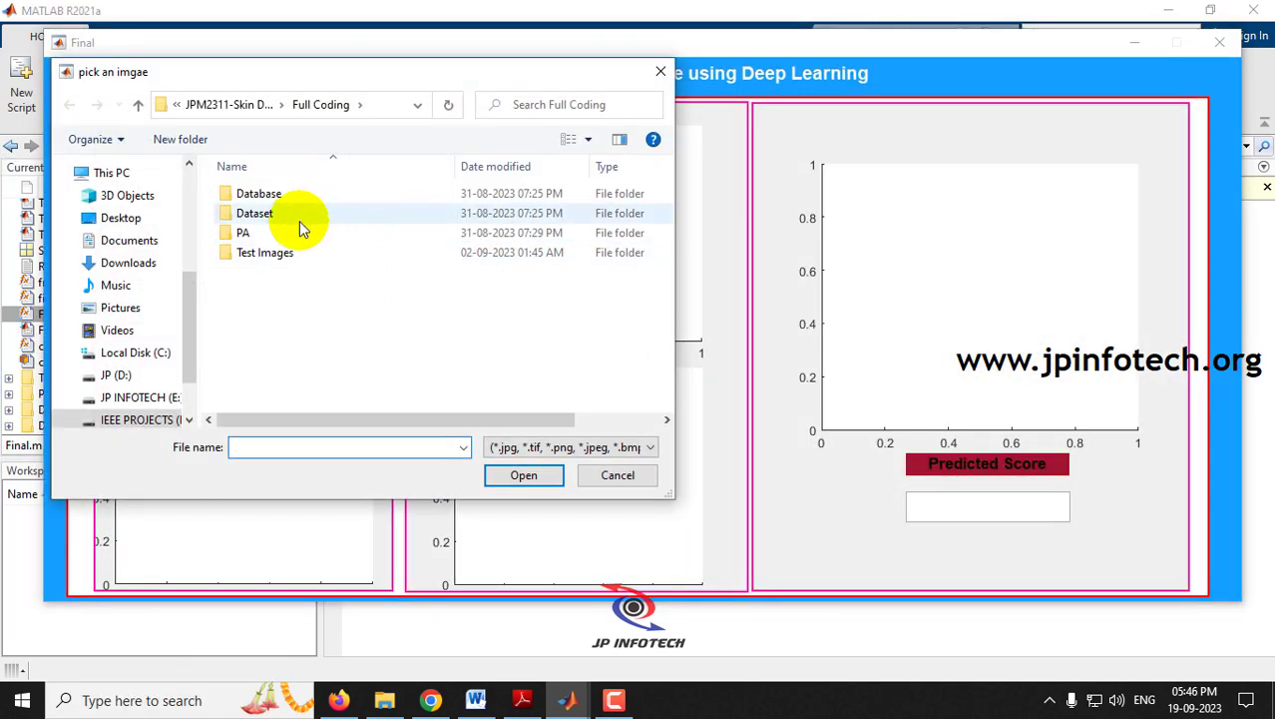
{"action": "double_click", "coordinate": [285, 213]}
{"action": "left_click", "coordinate": [288, 236]}
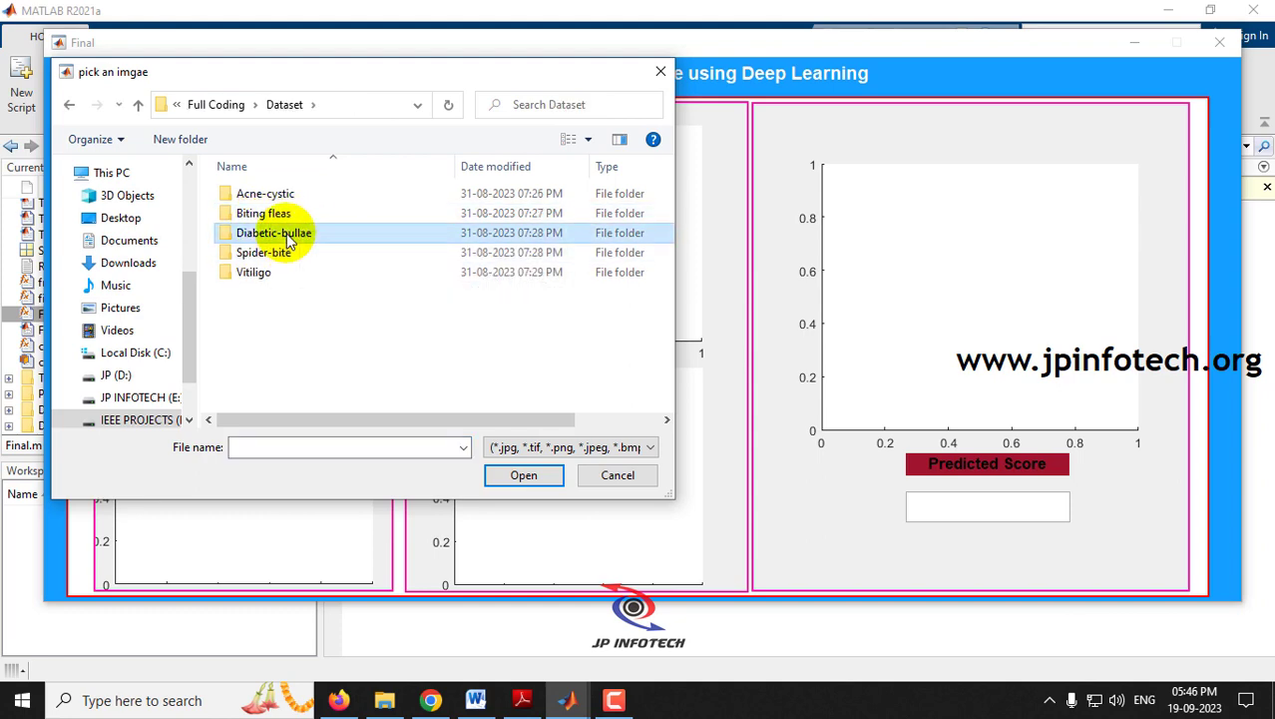
{"action": "double_click", "coordinate": [287, 237]}
{"action": "double_click", "coordinate": [380, 213]}
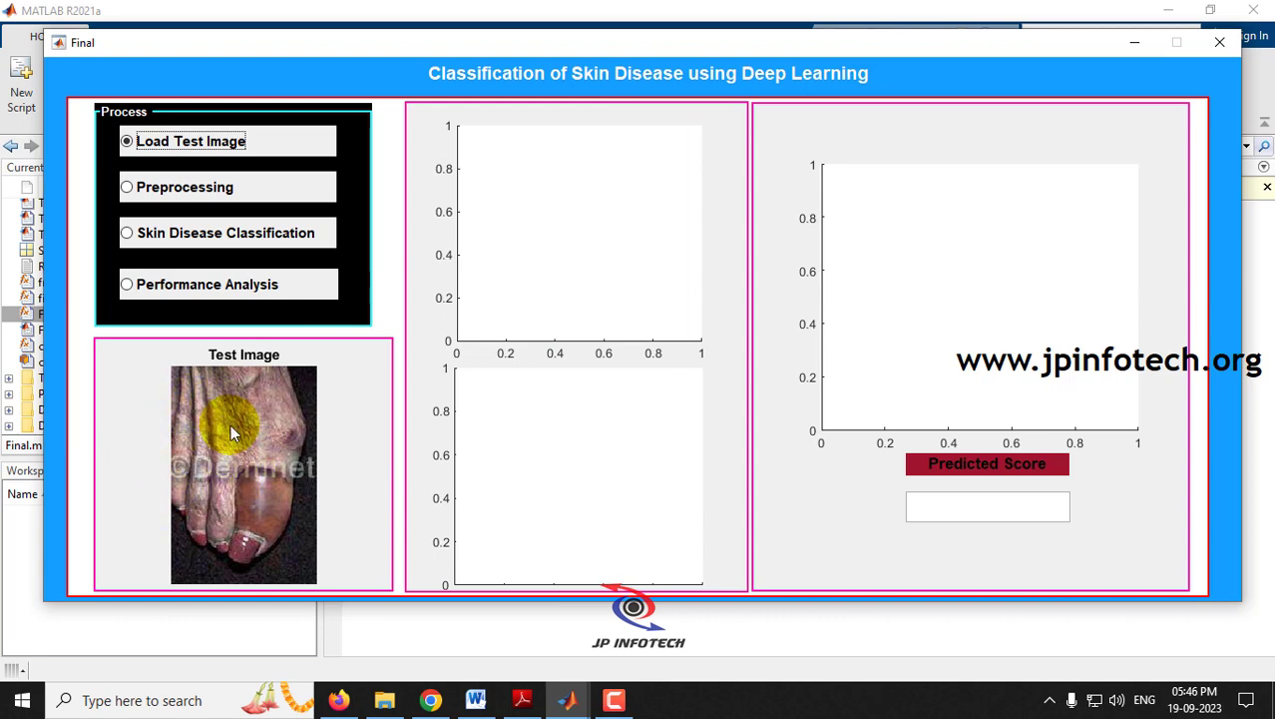
Step: Preprocess the diabetic-bullae test image and run the skin disease classification on it, acknowledging the model message
{"action": "left_click", "coordinate": [214, 187]}
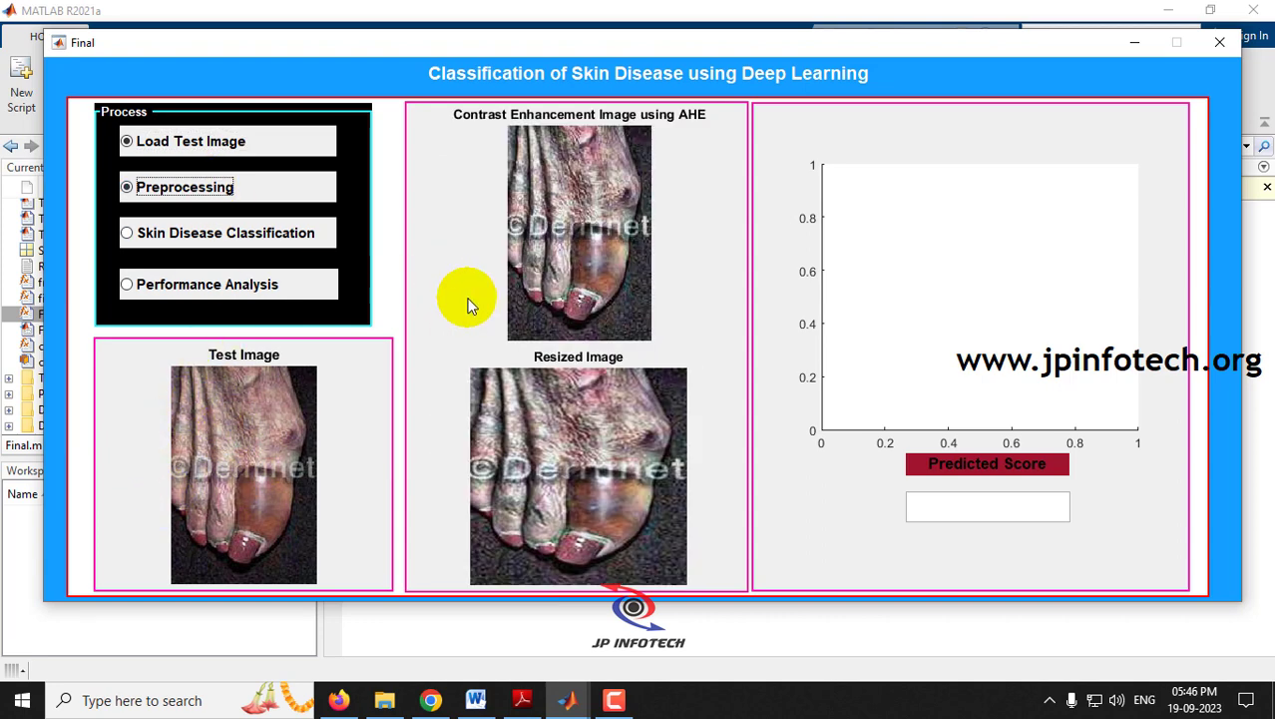
{"action": "left_click", "coordinate": [212, 239]}
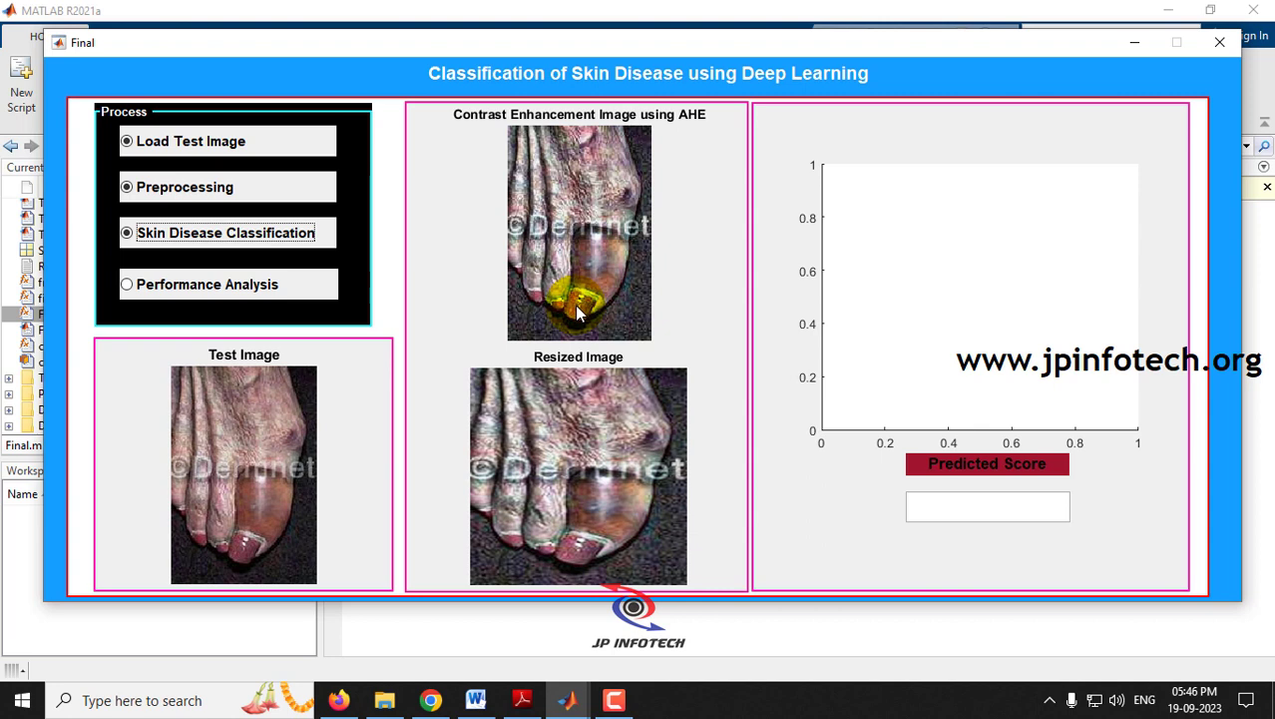
{"action": "key", "text": "Return"}
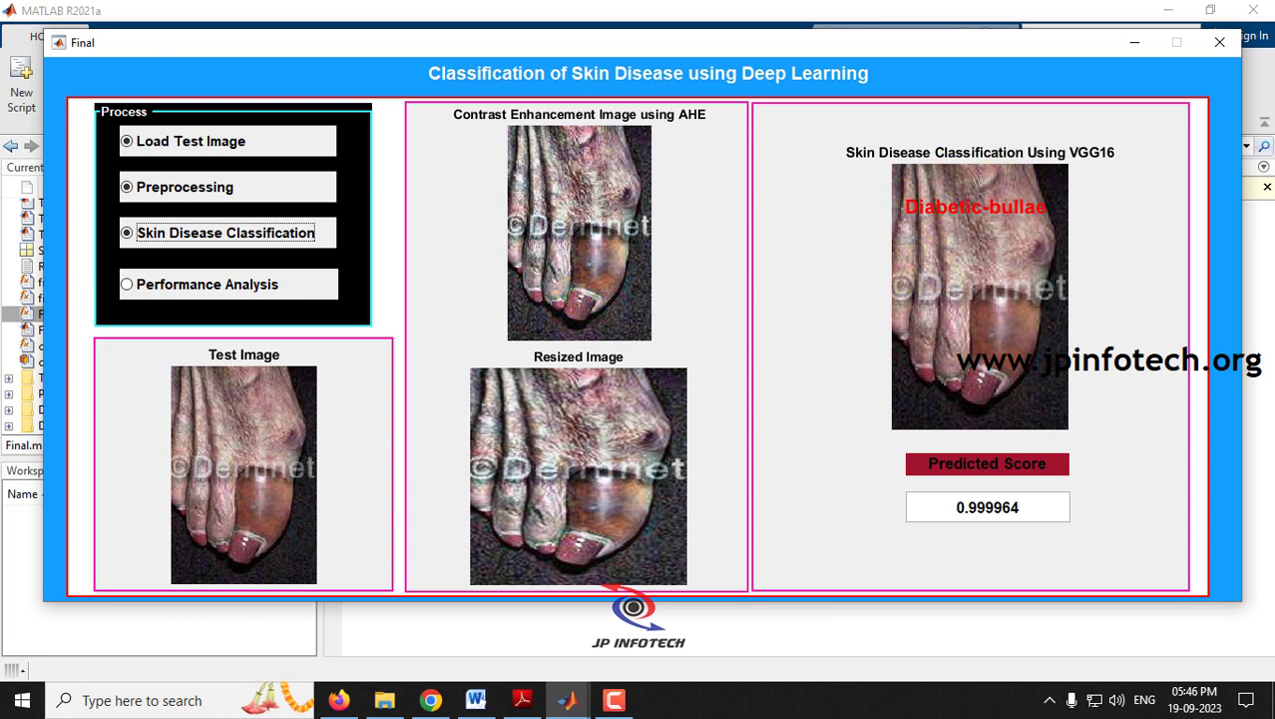
Step: Close the diabetic-bullae classification results and run Final.m again
{"action": "left_click", "coordinate": [1219, 42]}
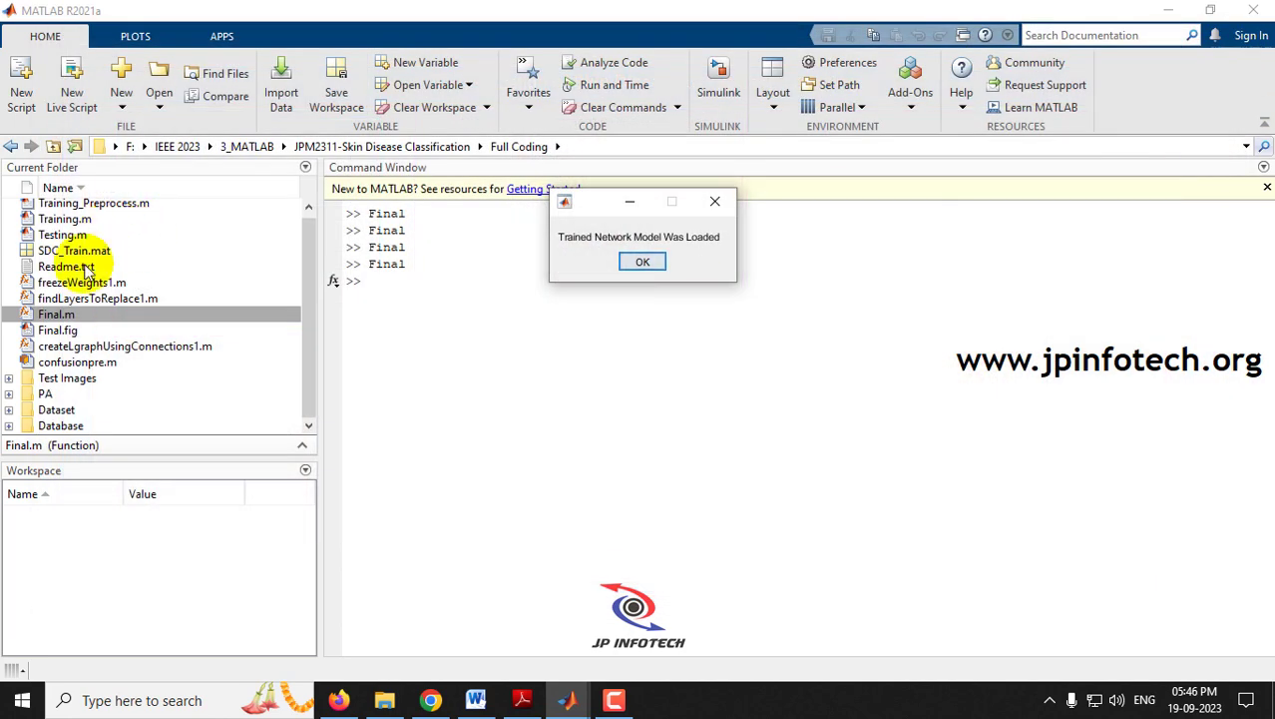
{"action": "right_click", "coordinate": [58, 318]}
{"action": "left_click", "coordinate": [112, 396]}
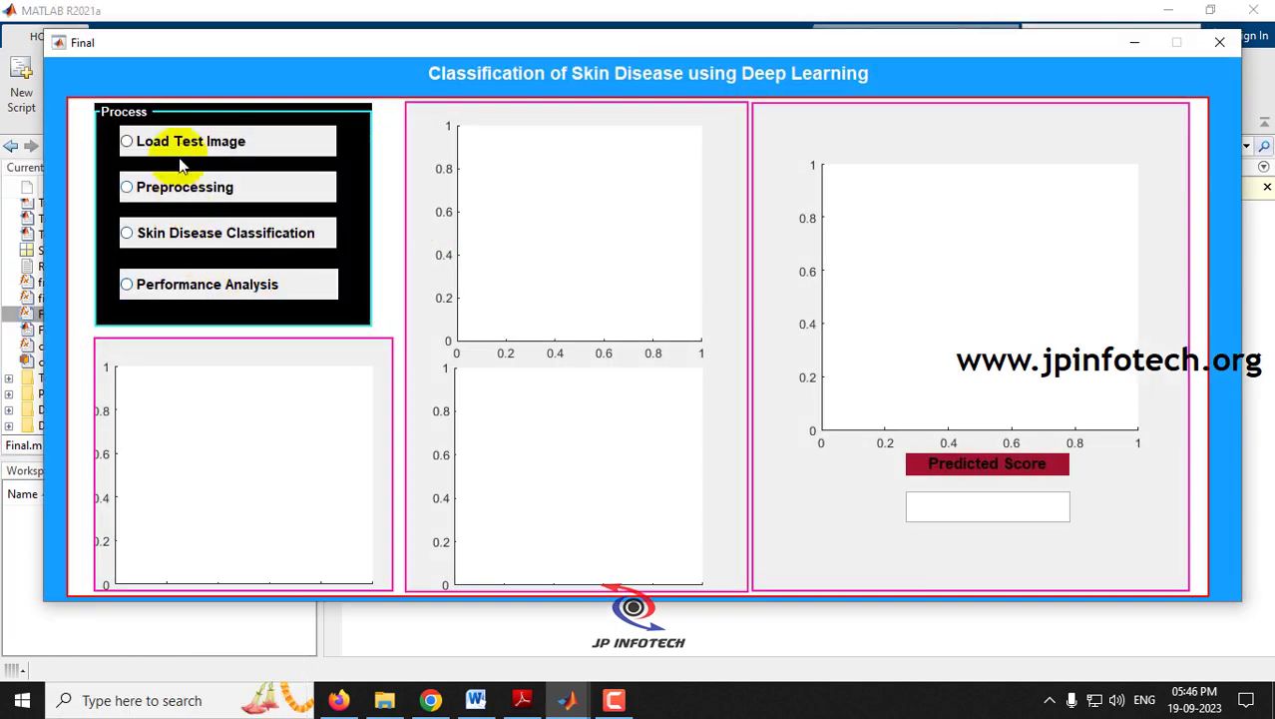
Step: Load image 44 from the Dataset's Spider-bite folder as the test image
{"action": "left_click", "coordinate": [165, 143]}
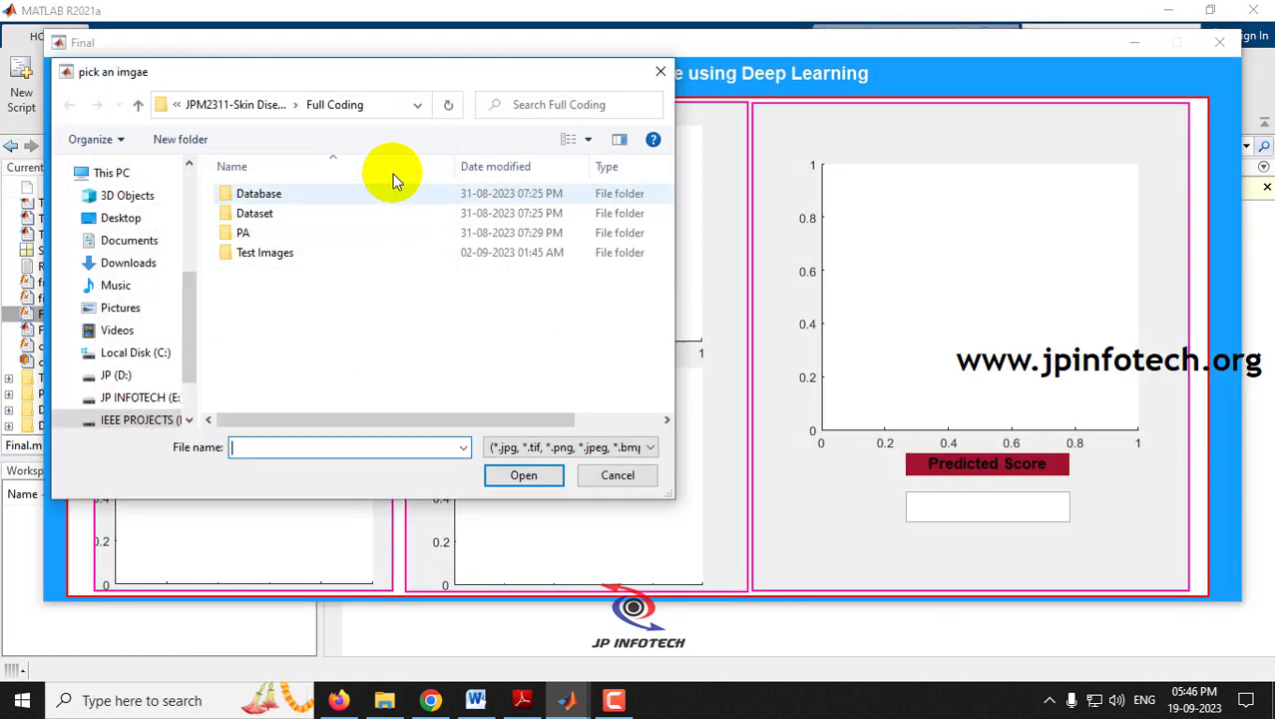
{"action": "double_click", "coordinate": [250, 213]}
{"action": "double_click", "coordinate": [265, 256]}
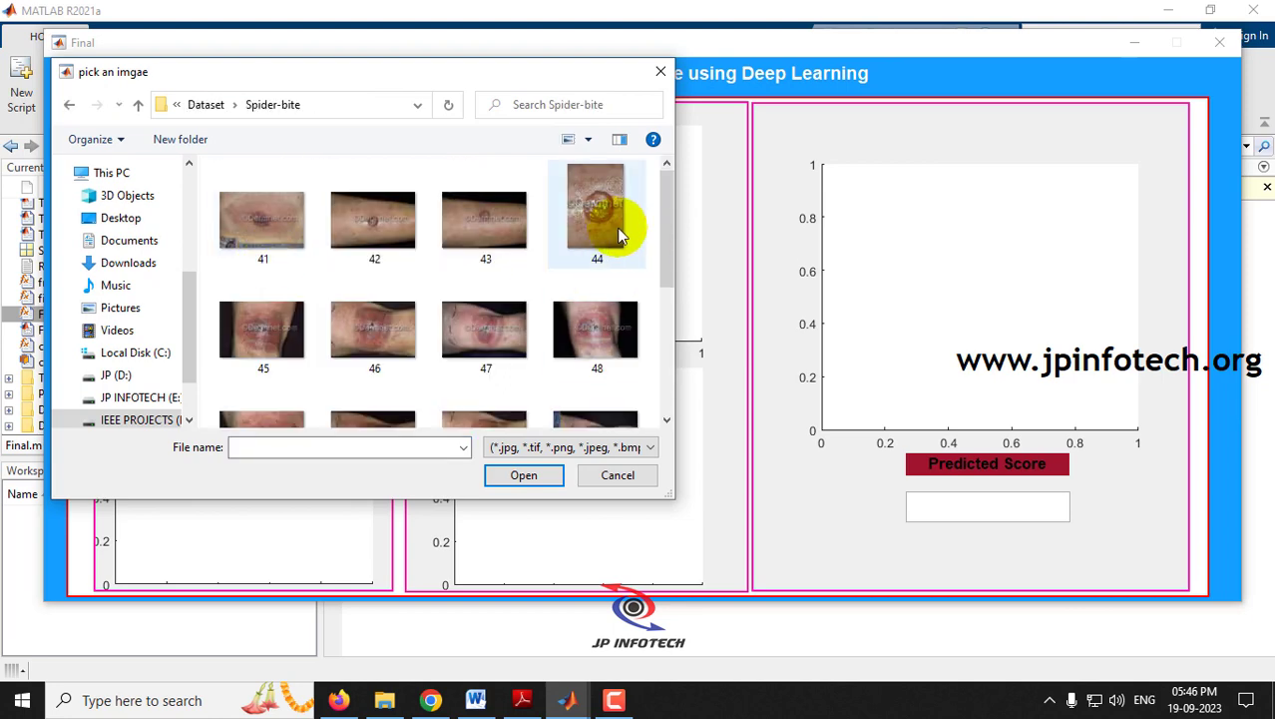
{"action": "double_click", "coordinate": [601, 230]}
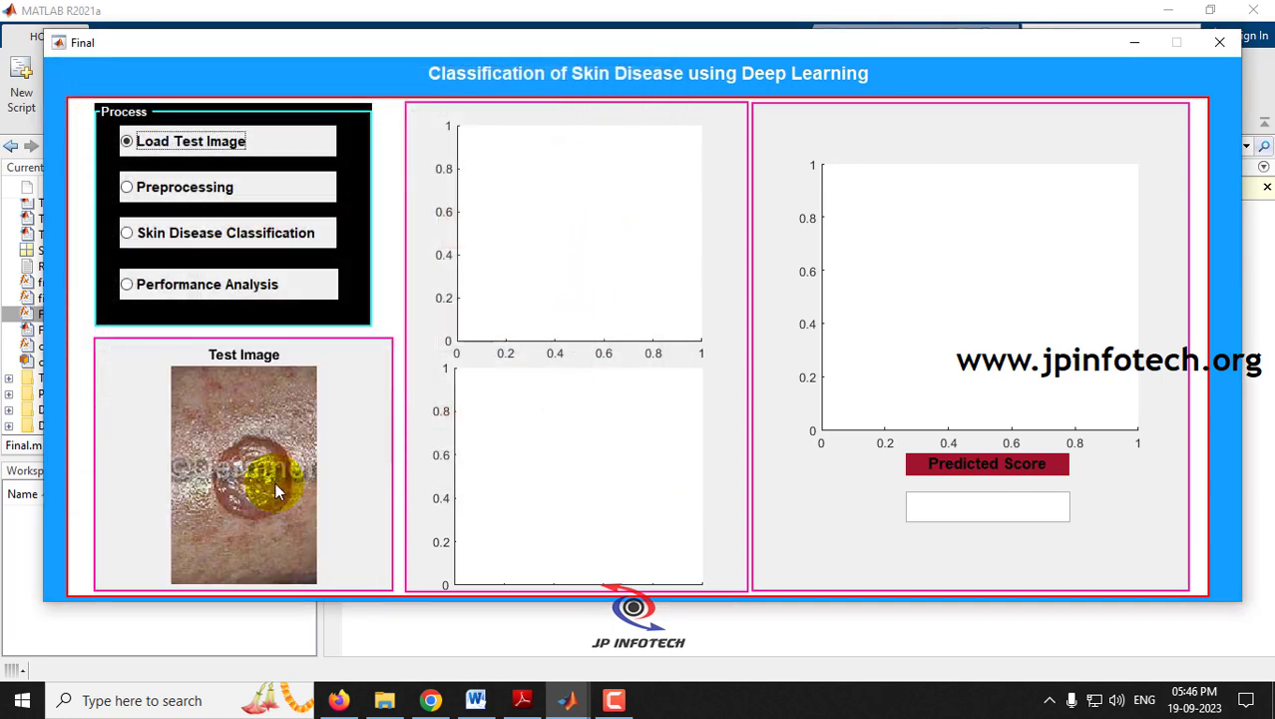
Step: Preprocess the spider-bite test image, run the skin disease classification on it and highlight its predicted score
{"action": "left_click", "coordinate": [234, 187]}
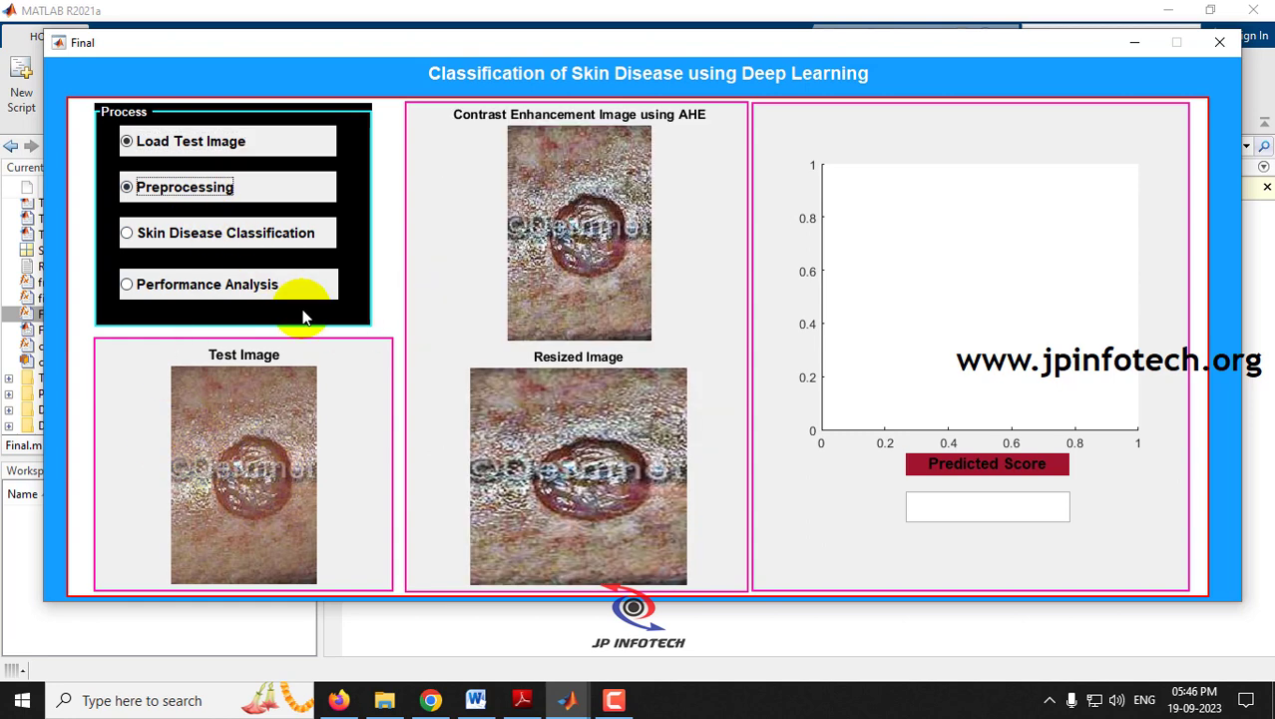
{"action": "left_click", "coordinate": [149, 234]}
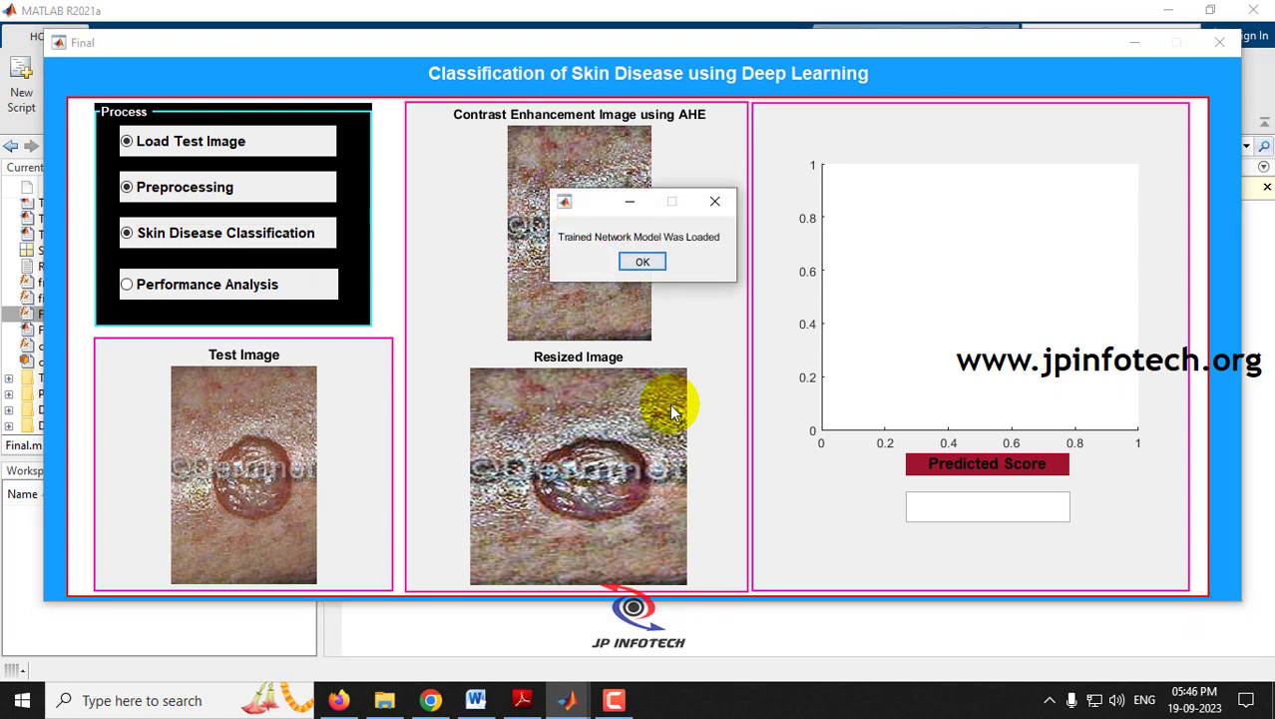
{"action": "key", "text": "Return"}
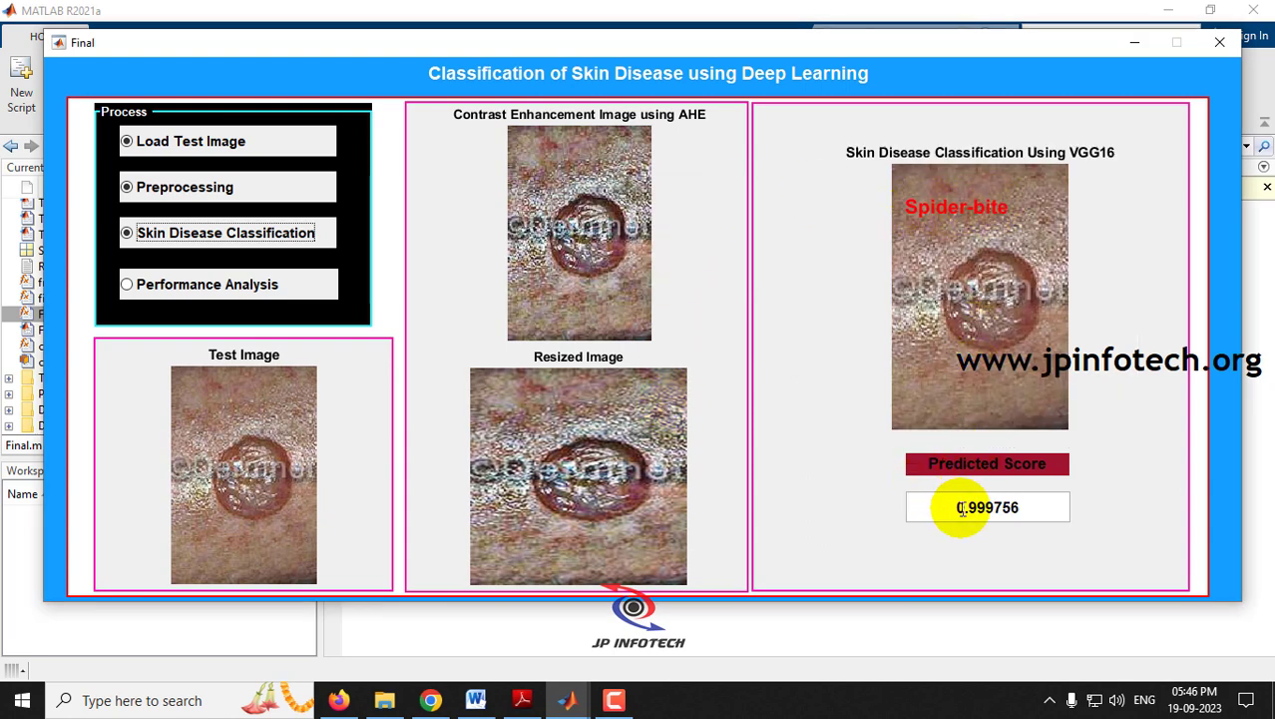
{"action": "left_click_drag", "start_coordinate": [956, 507], "coordinate": [1023, 507]}
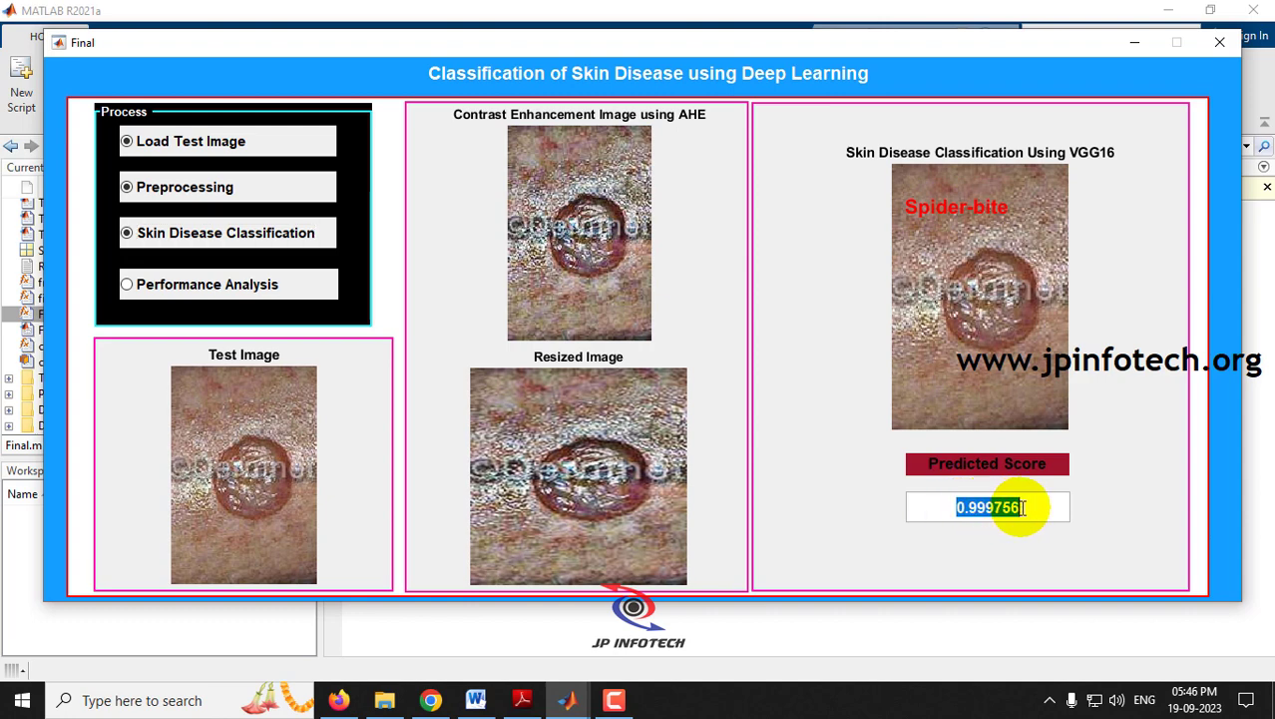
Step: Close the spider-bite classification results and run Final.m again
{"action": "left_click", "coordinate": [1220, 42]}
{"action": "right_click", "coordinate": [76, 314]}
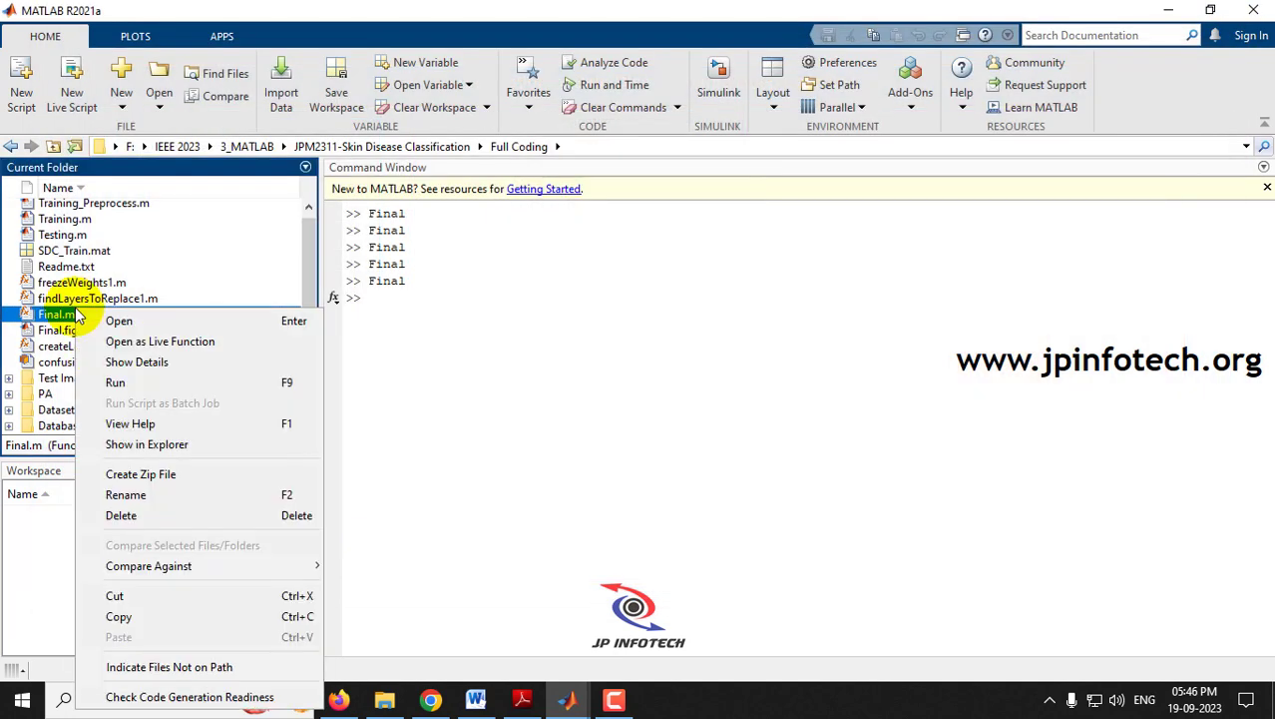
{"action": "left_click", "coordinate": [150, 384]}
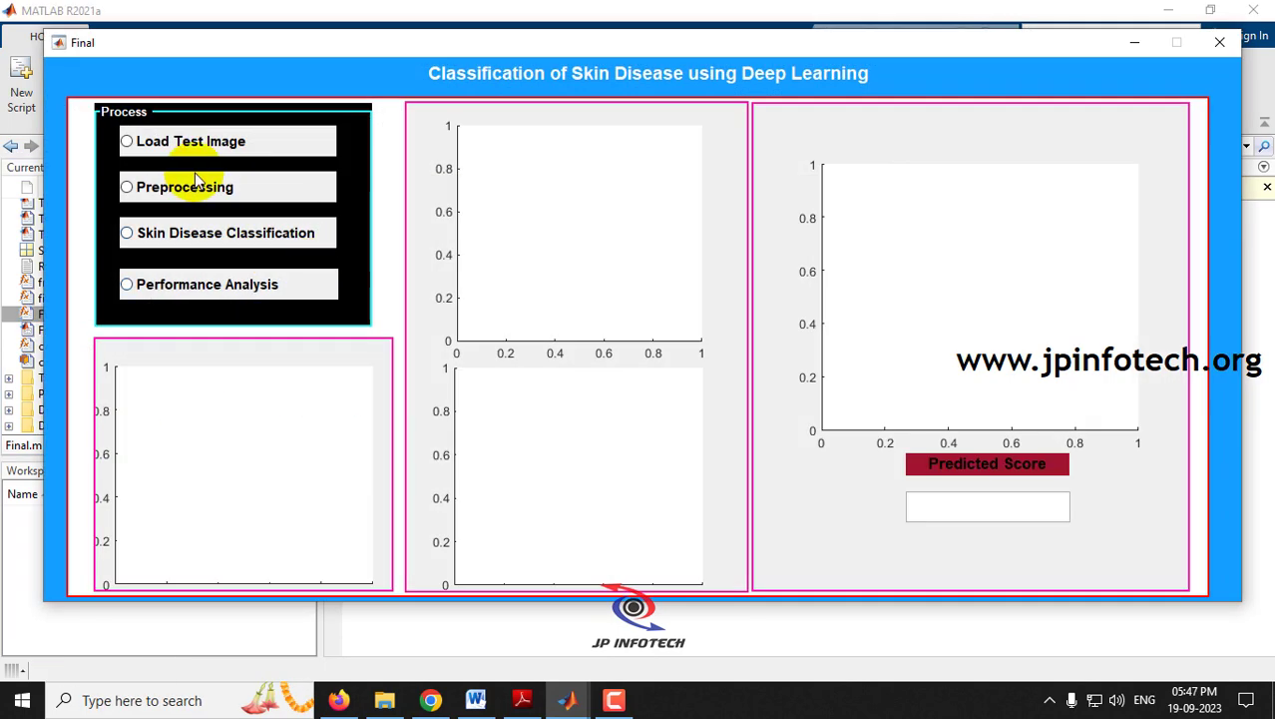
Step: Load the fourth image in the Dataset's Vitiligo folder as the test image
{"action": "left_click", "coordinate": [158, 140]}
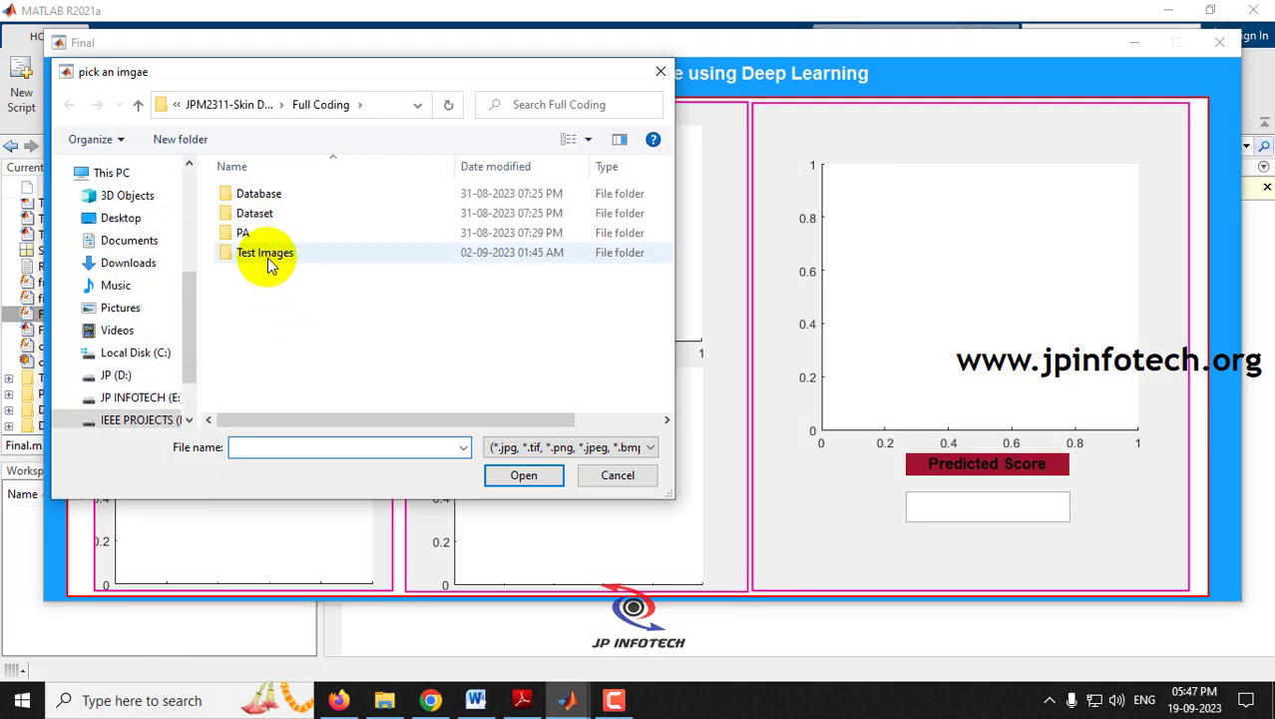
{"action": "double_click", "coordinate": [254, 214]}
{"action": "left_click", "coordinate": [261, 278]}
{"action": "double_click", "coordinate": [263, 283]}
{"action": "left_click", "coordinate": [611, 221]}
{"action": "double_click", "coordinate": [610, 217]}
Step: Preprocess the vitiligo test image and run the skin disease classification on it, acknowledging the model message
{"action": "left_click", "coordinate": [206, 187]}
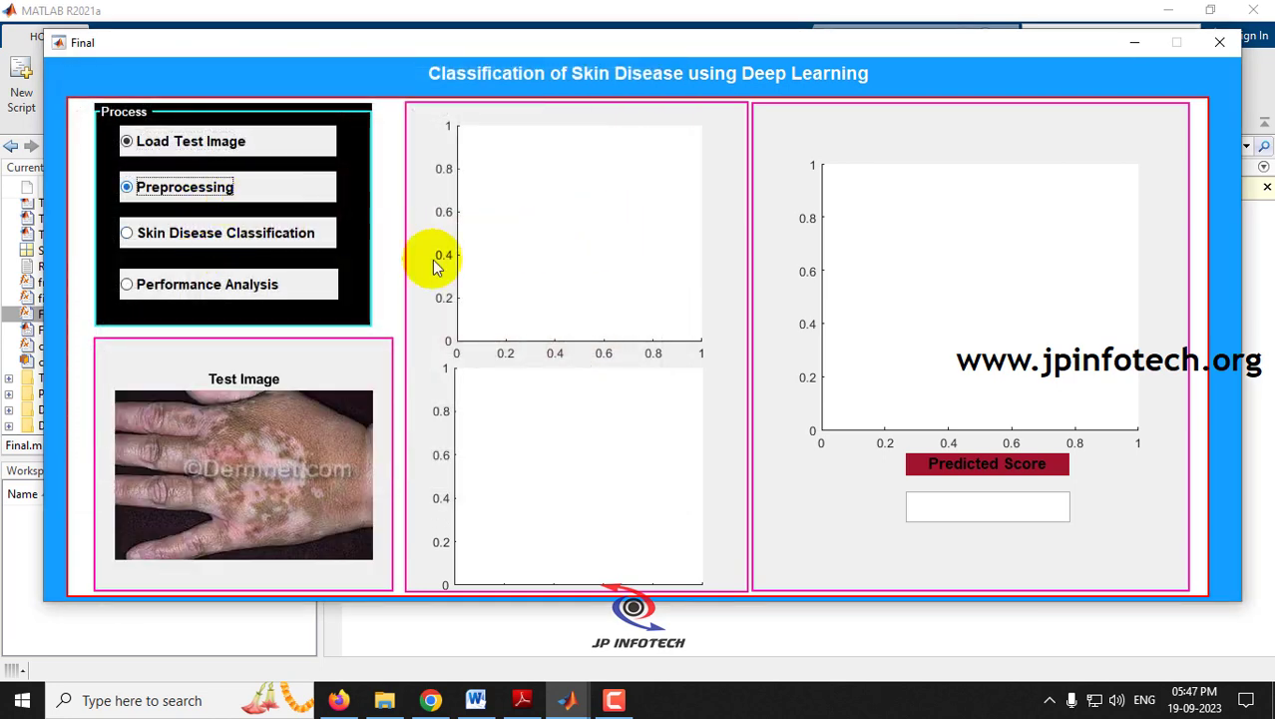
{"action": "left_click", "coordinate": [217, 233]}
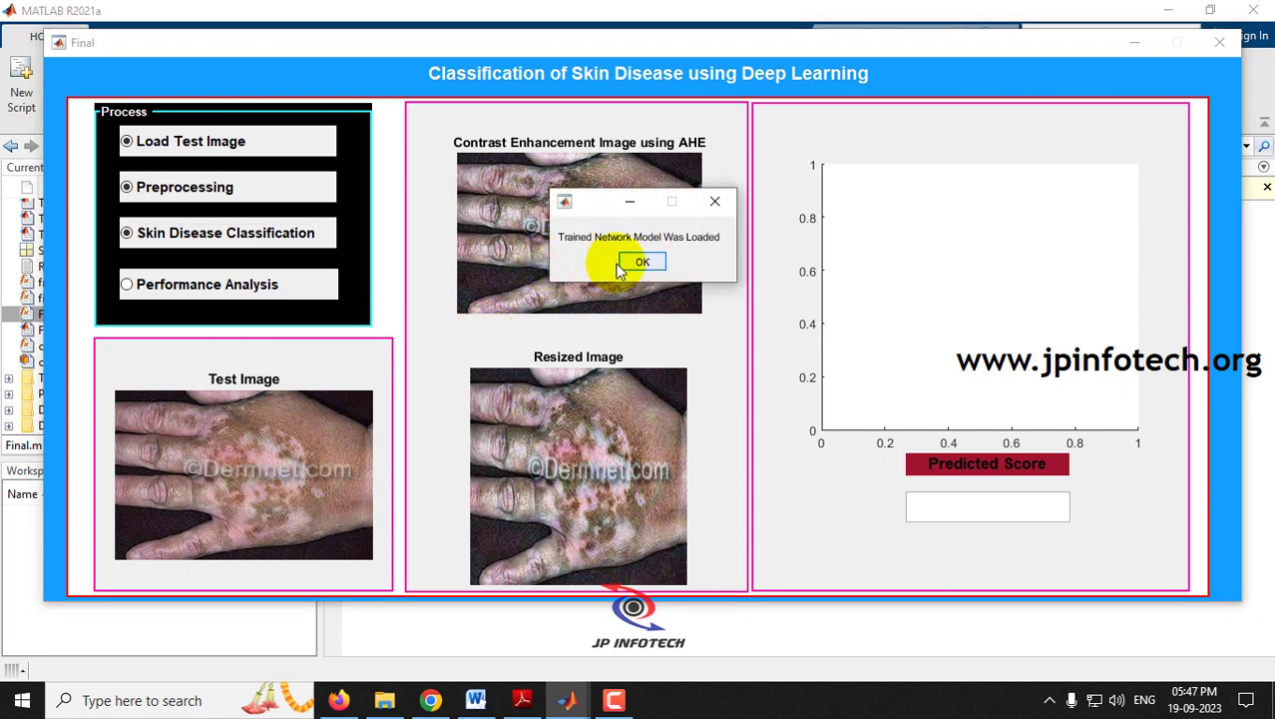
{"action": "left_click", "coordinate": [640, 260]}
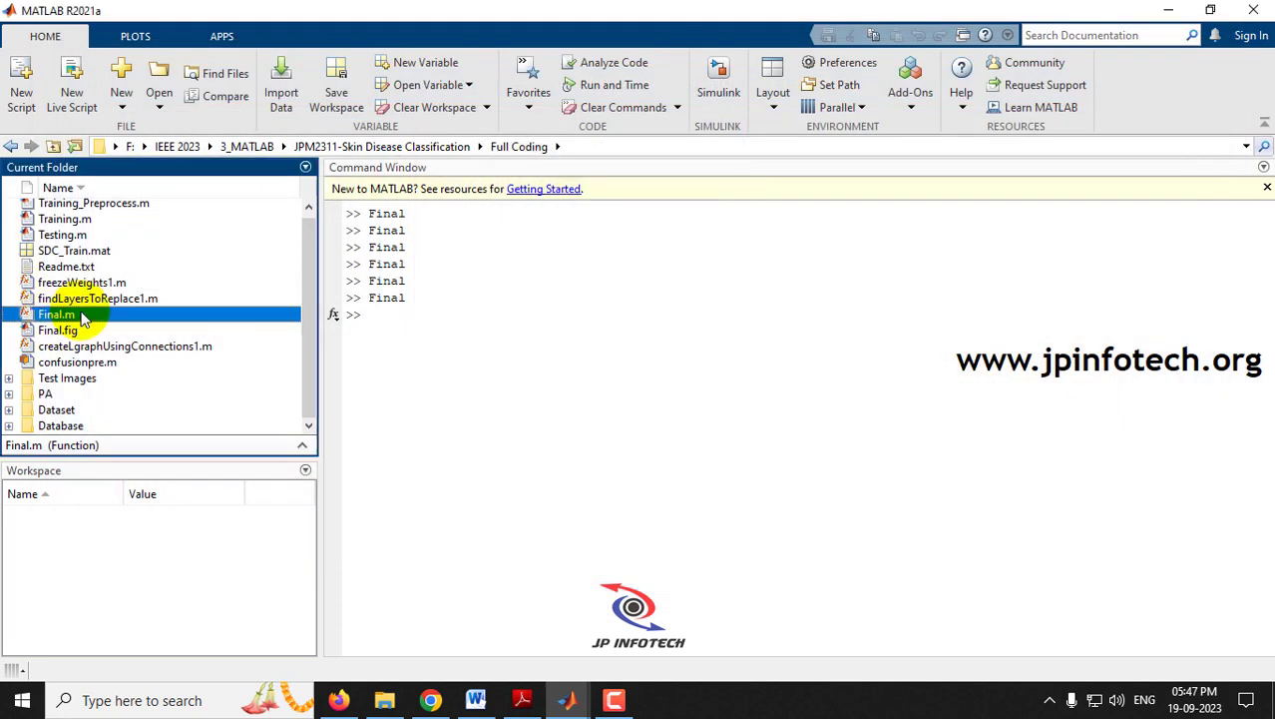
Step: Run Final.m again and browse the Dataset's Acne-cystic folder from the test image selection
{"action": "right_click", "coordinate": [84, 317]}
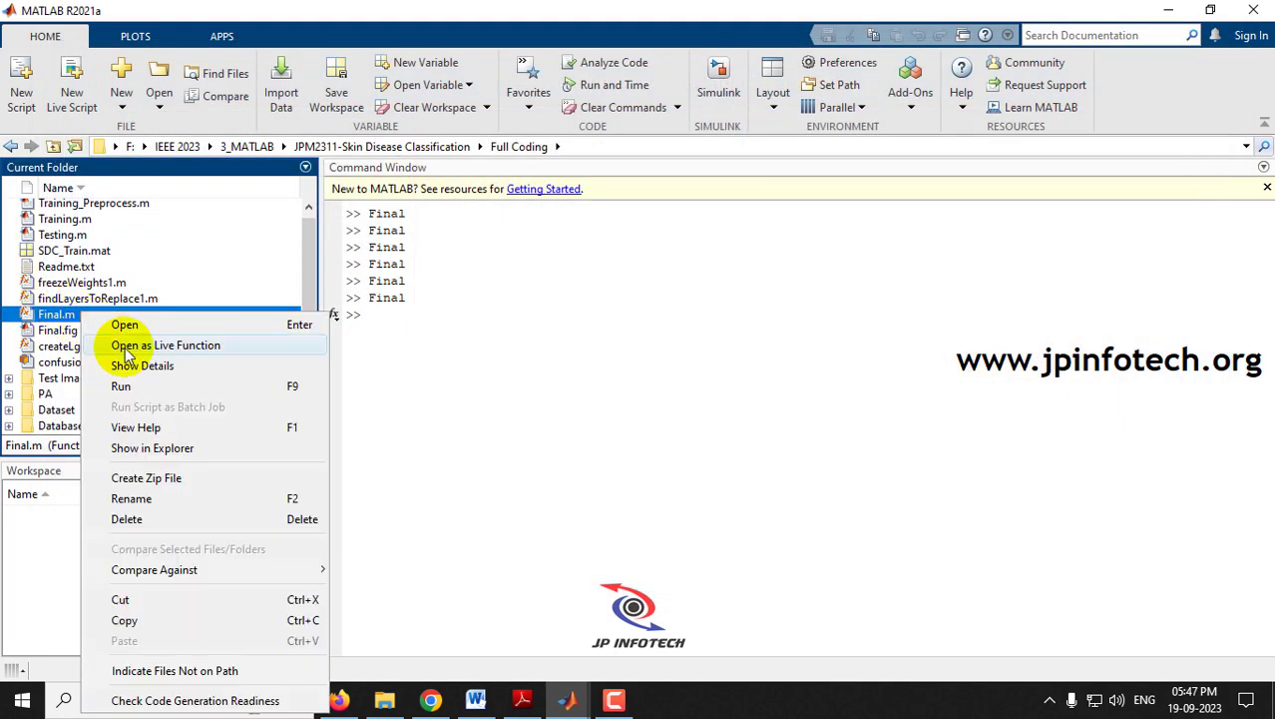
{"action": "left_click", "coordinate": [125, 381]}
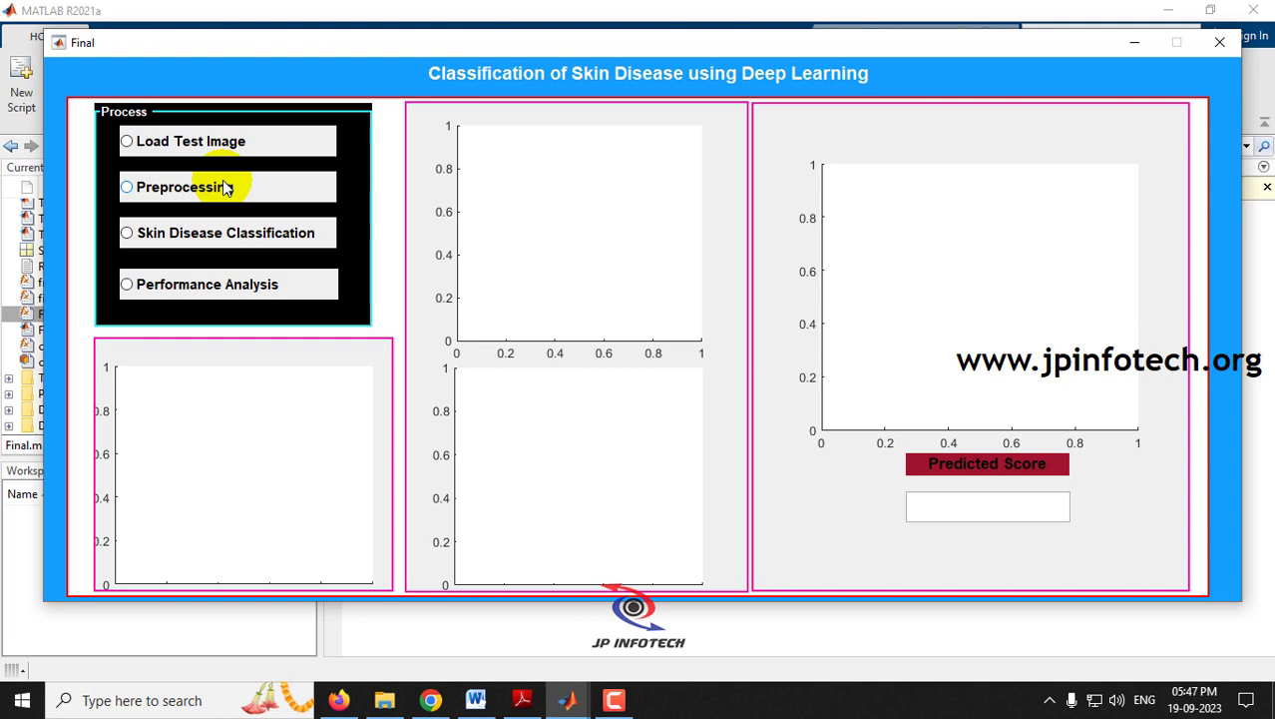
{"action": "left_click", "coordinate": [190, 140]}
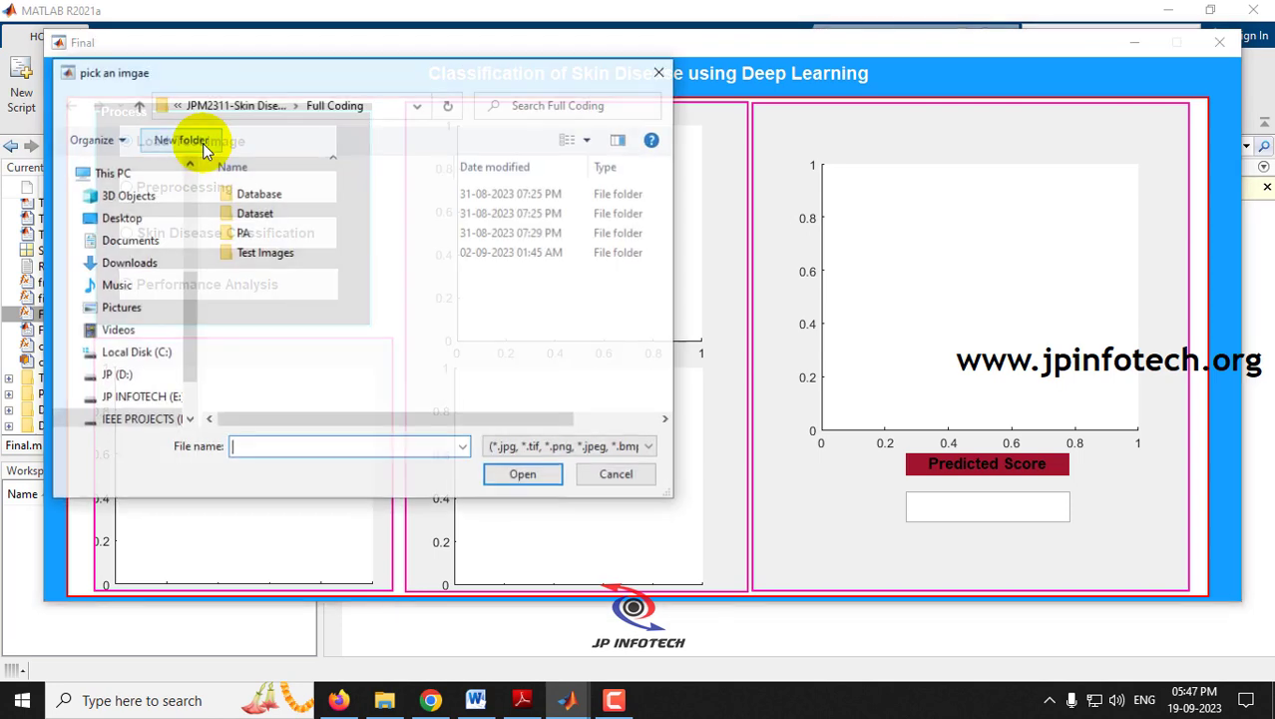
{"action": "double_click", "coordinate": [278, 221]}
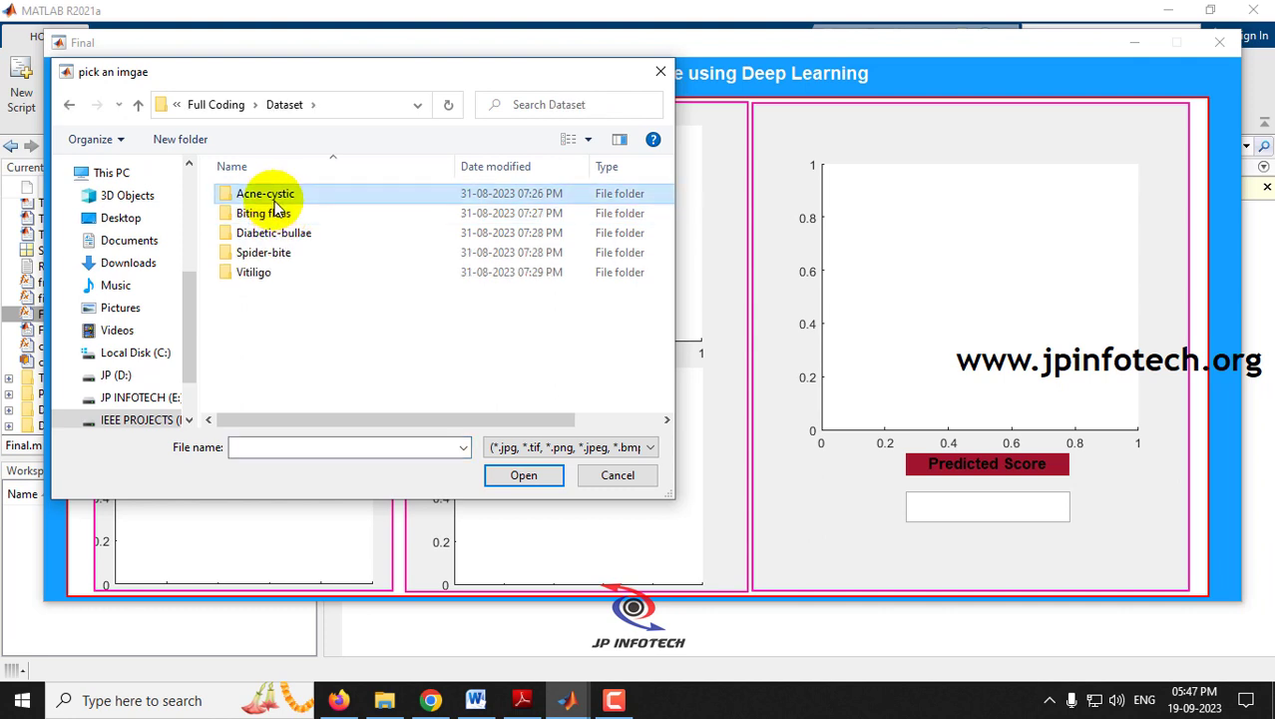
{"action": "double_click", "coordinate": [274, 200]}
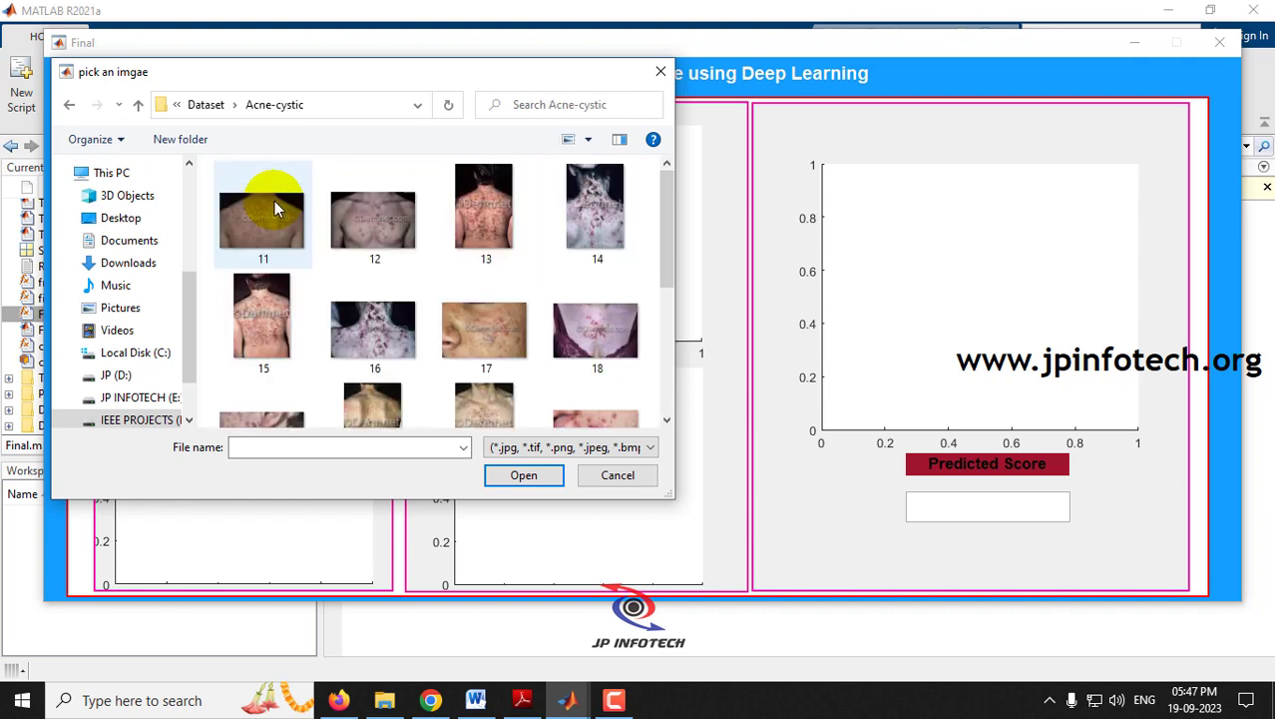
Step: Go back to the Full Coding folder and load acne-cystic-136 from its Test Images folder as the test image
{"action": "left_click", "coordinate": [206, 106]}
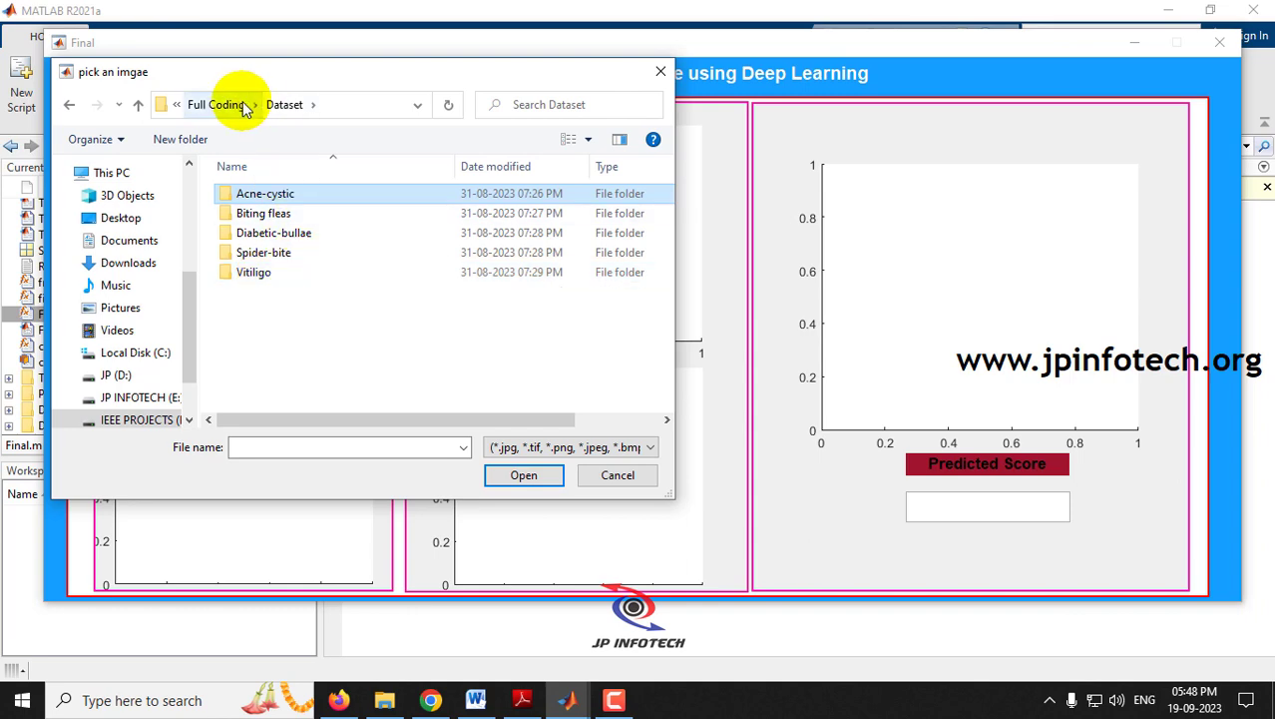
{"action": "left_click", "coordinate": [238, 104]}
{"action": "double_click", "coordinate": [255, 254]}
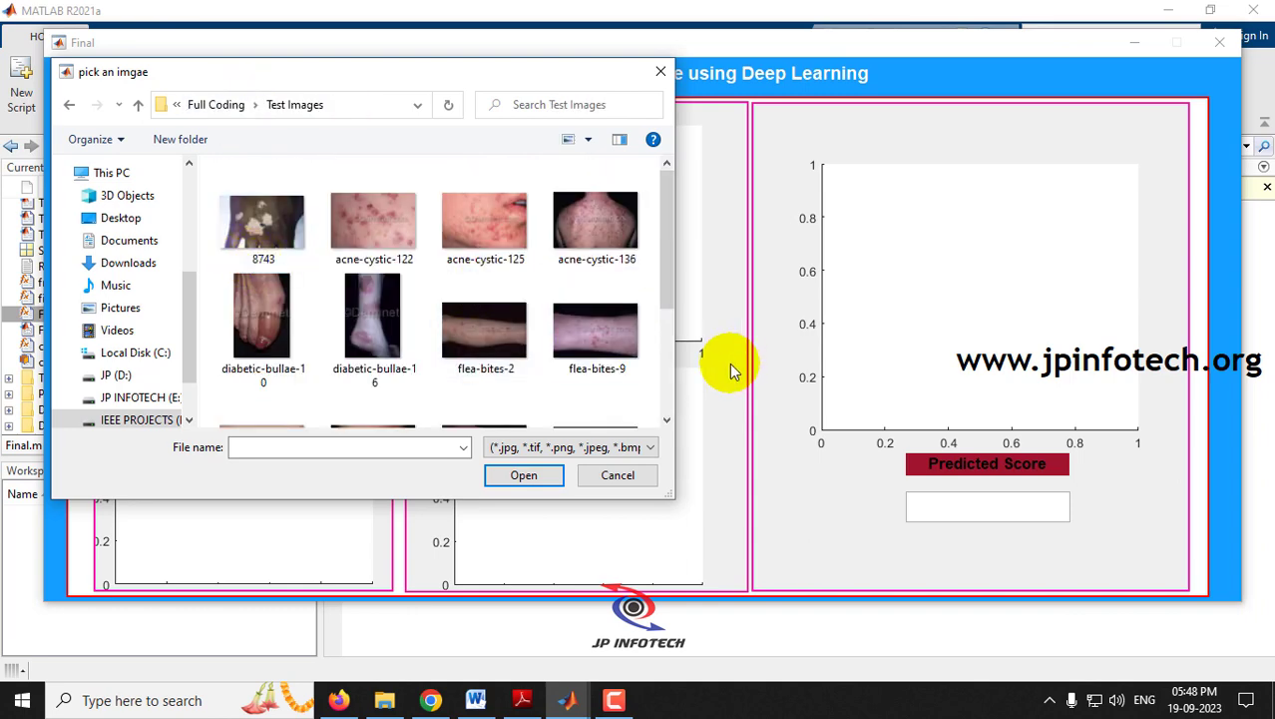
{"action": "scroll", "coordinate": [567, 379], "scroll_direction": "down", "scroll_amount": 2}
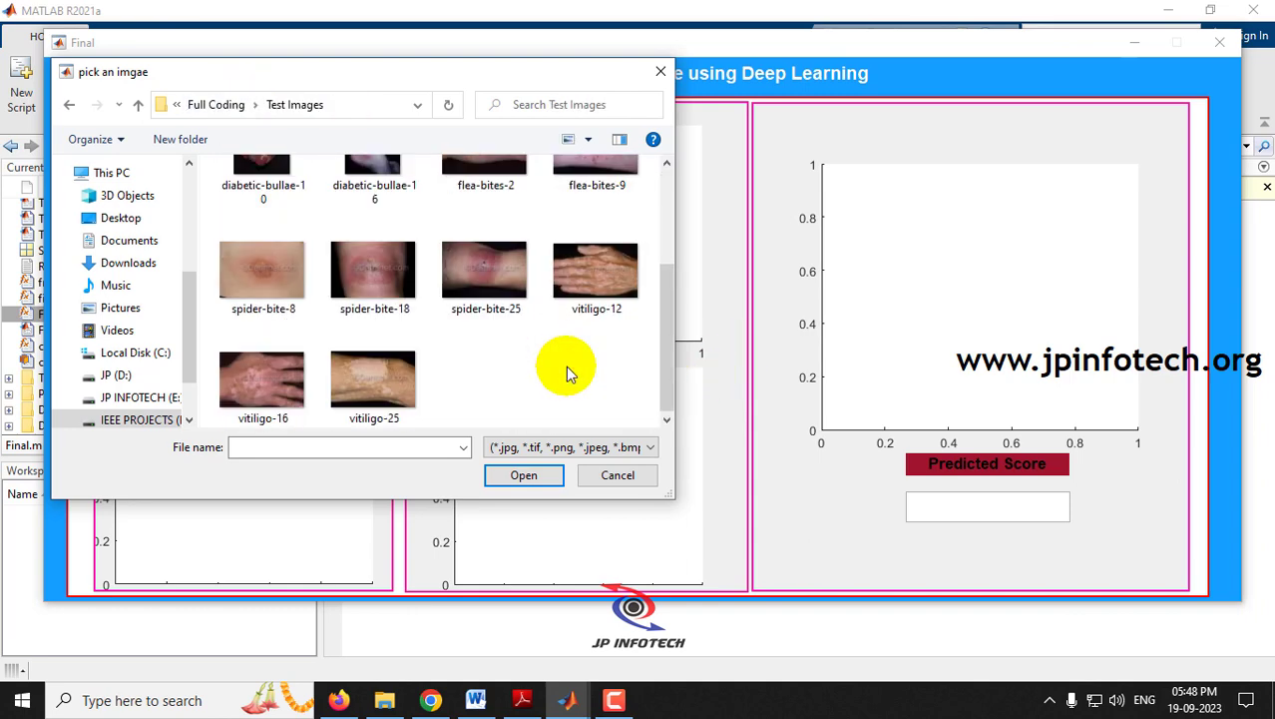
{"action": "scroll", "coordinate": [577, 339], "scroll_direction": "up", "scroll_amount": 2}
{"action": "double_click", "coordinate": [593, 231]}
Step: Preprocess the acne-cystic-136 test image and run the skin disease classification on it, acknowledging the model message
{"action": "left_click", "coordinate": [177, 194]}
{"action": "left_click", "coordinate": [177, 239]}
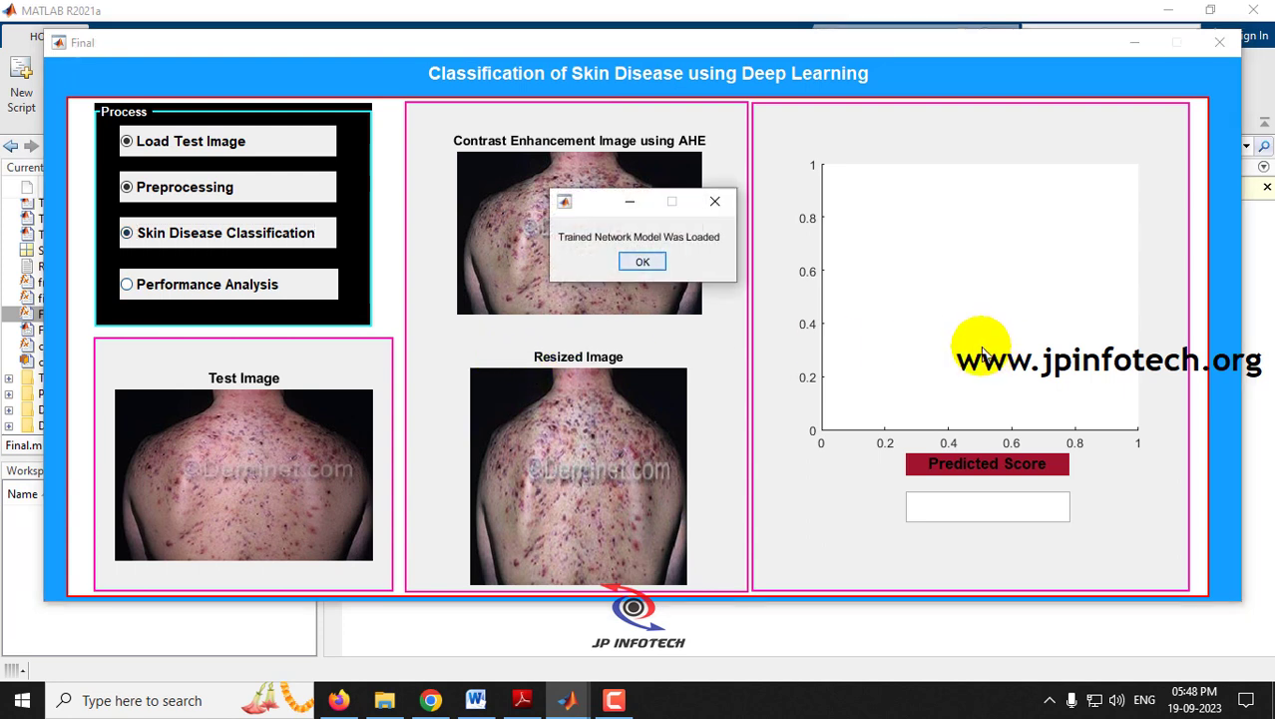
{"action": "left_click", "coordinate": [633, 265]}
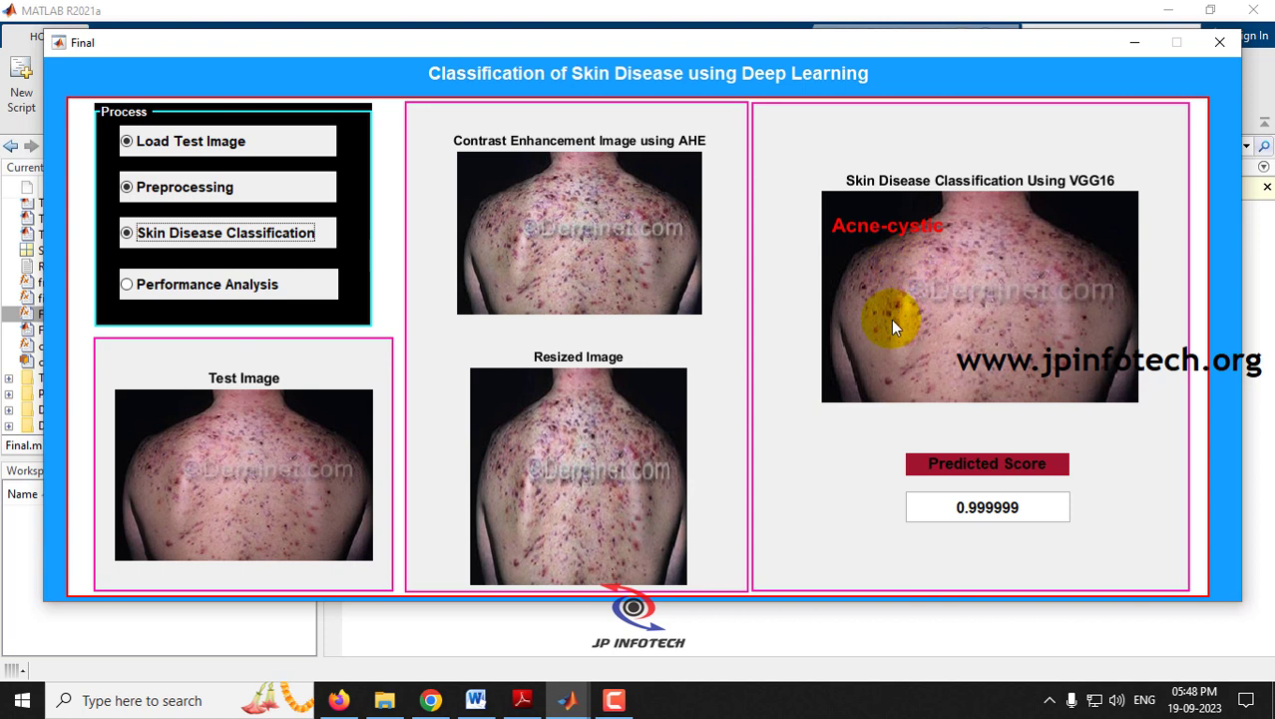
Step: Run the performance analysis and switch to the Skin Disease Classification using Deep Learning document in Word
{"action": "left_click", "coordinate": [176, 288]}
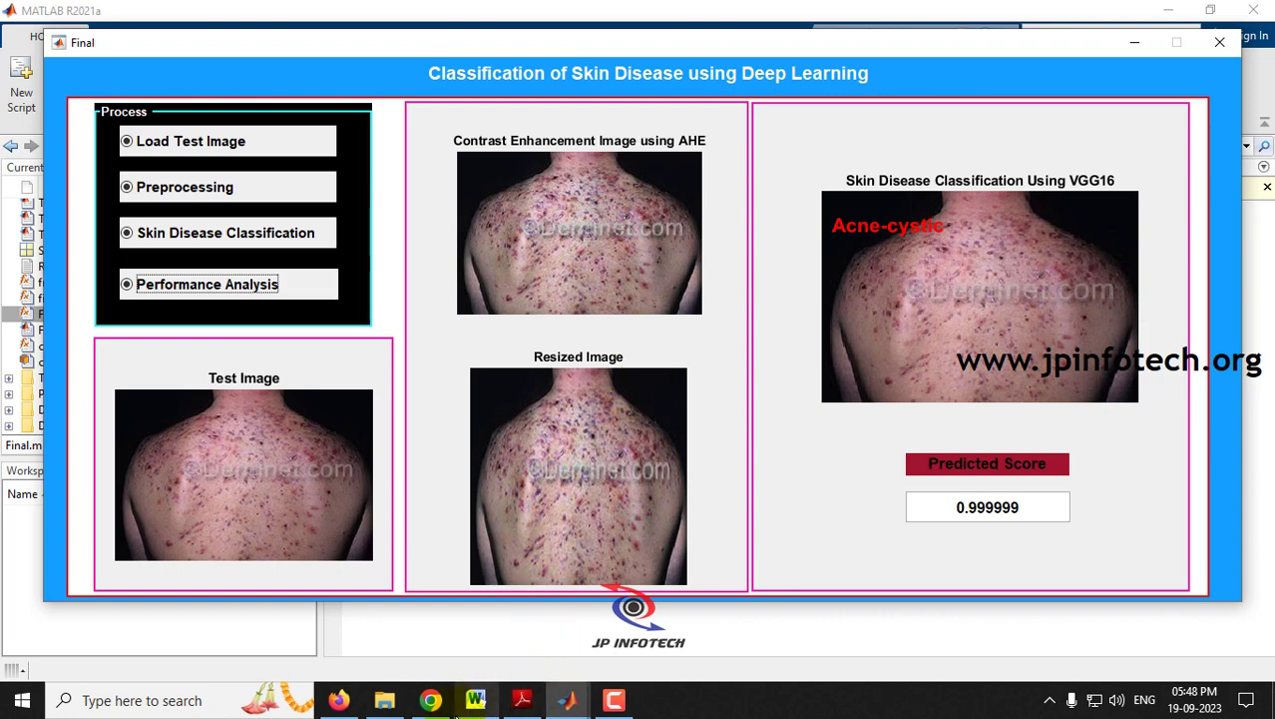
{"action": "left_click", "coordinate": [476, 700]}
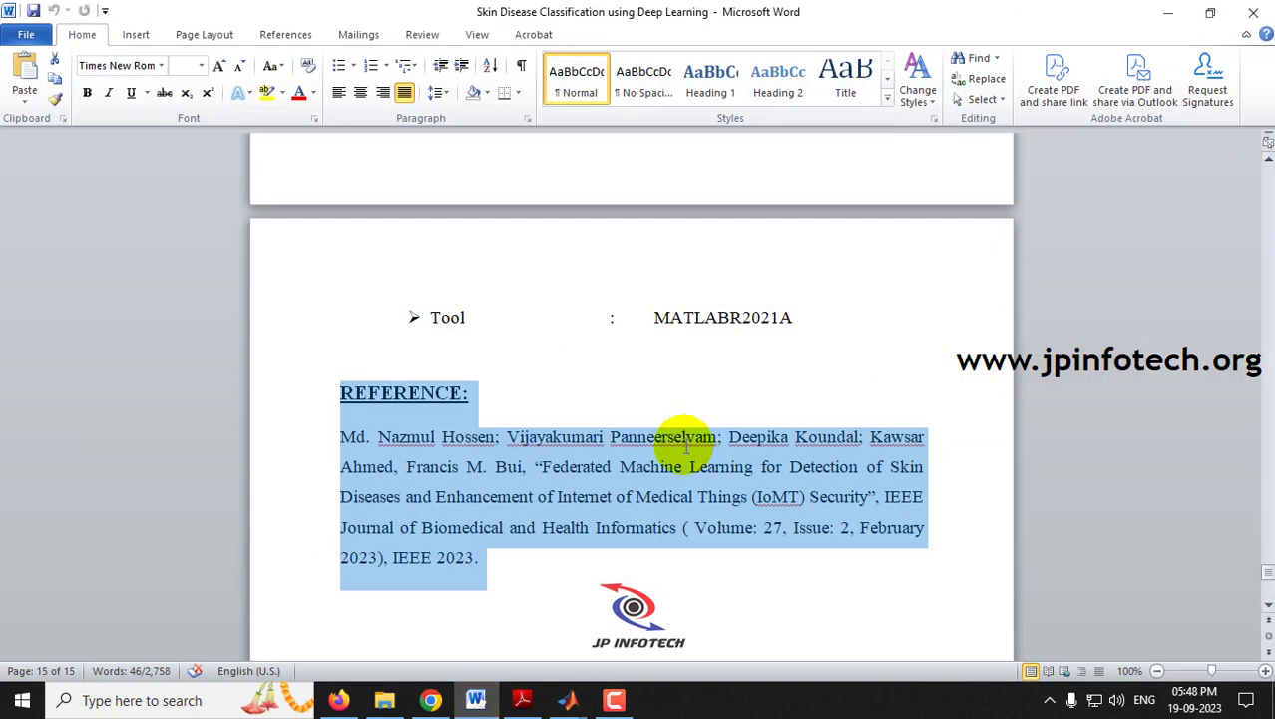
Step: Review the performance metric formulas from Accuracy to Matthews Correlation Coefficient in the Word document and return to the MATLAB Final window
{"action": "scroll", "coordinate": [686, 445], "scroll_direction": "up", "scroll_amount": 20}
{"action": "scroll", "coordinate": [686, 444], "scroll_direction": "up", "scroll_amount": 8}
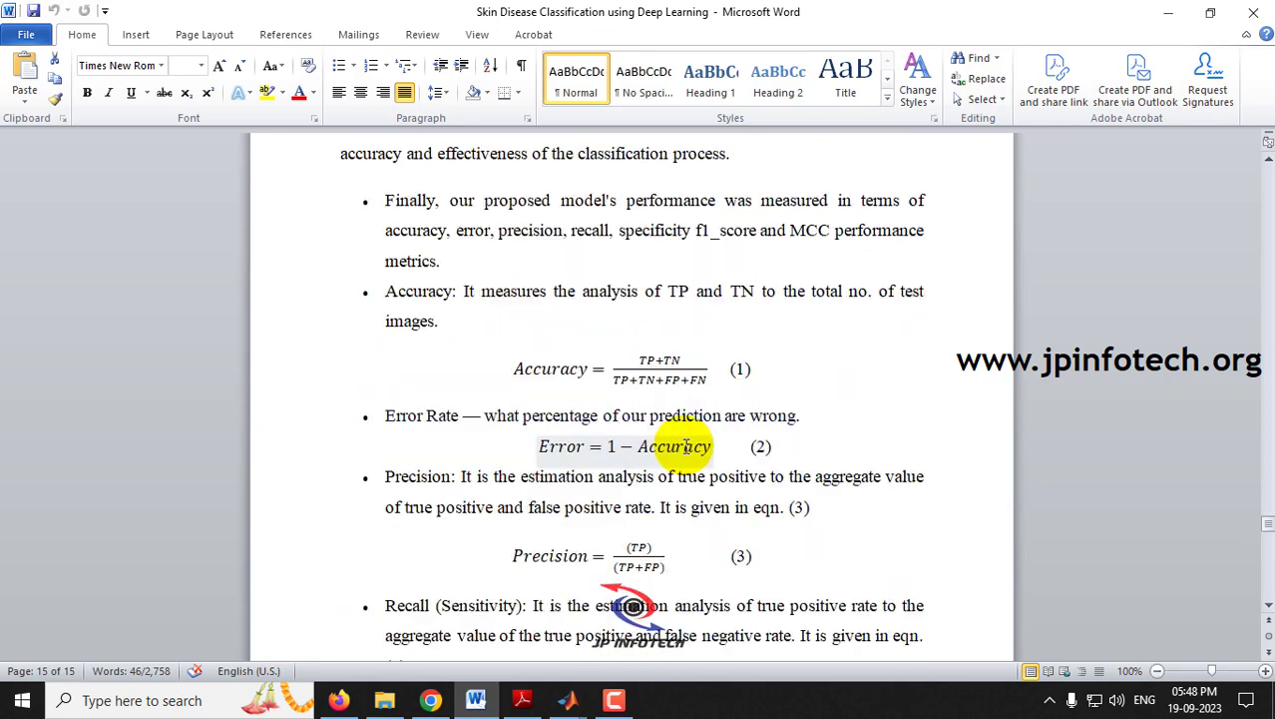
{"action": "scroll", "coordinate": [689, 429], "scroll_direction": "down", "scroll_amount": 5}
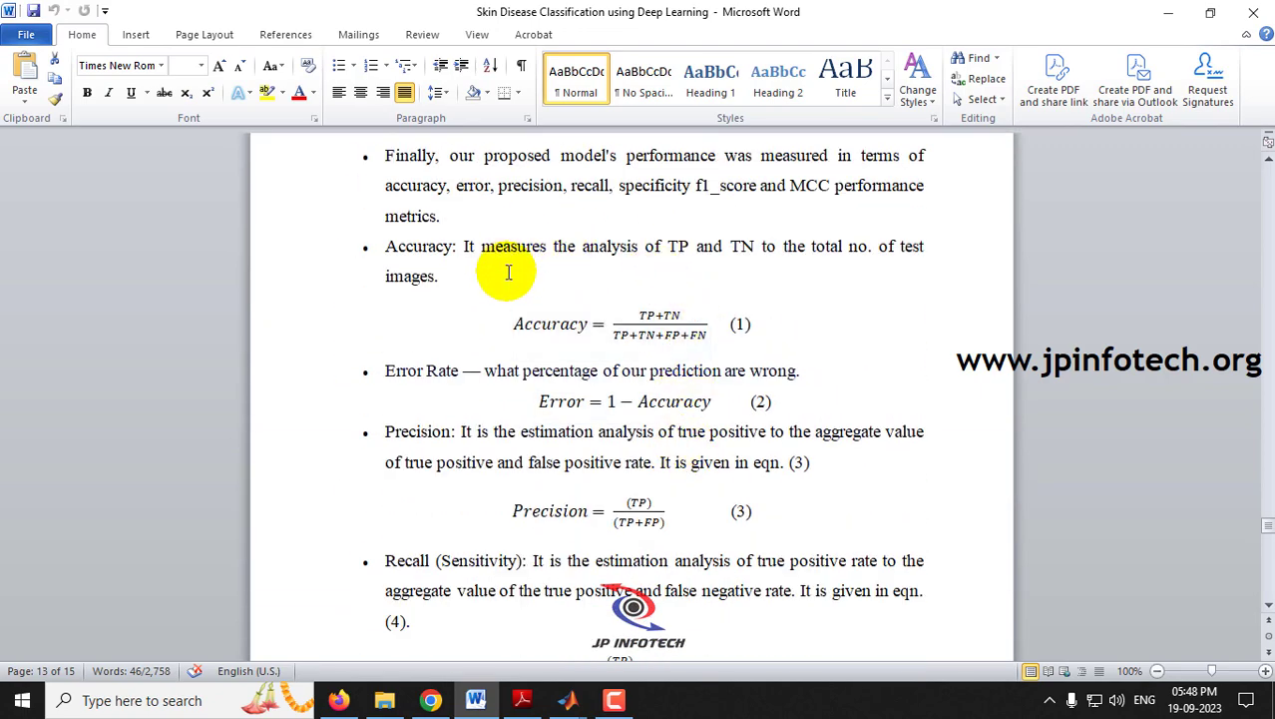
{"action": "scroll", "coordinate": [424, 319], "scroll_direction": "down", "scroll_amount": 1}
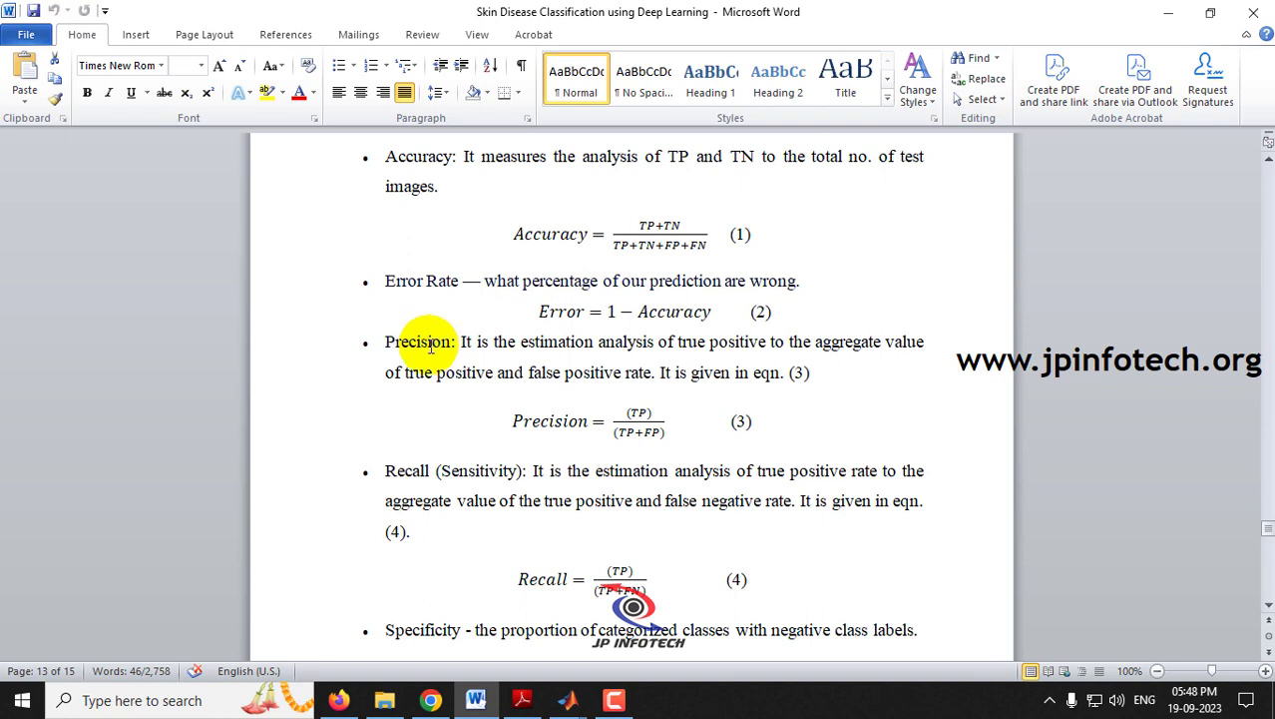
{"action": "scroll", "coordinate": [413, 336], "scroll_direction": "down", "scroll_amount": 2}
{"action": "scroll", "coordinate": [364, 368], "scroll_direction": "down", "scroll_amount": 4}
{"action": "scroll", "coordinate": [467, 349], "scroll_direction": "down", "scroll_amount": 3}
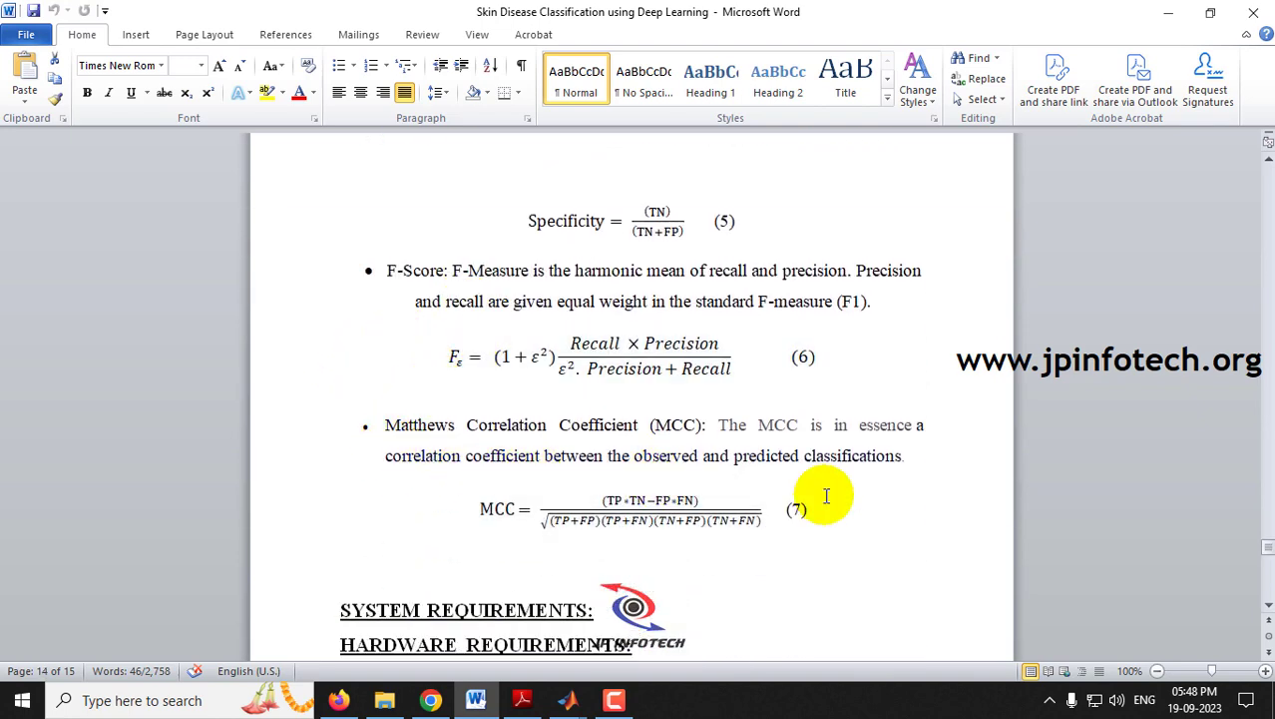
{"action": "left_click", "coordinate": [1170, 12]}
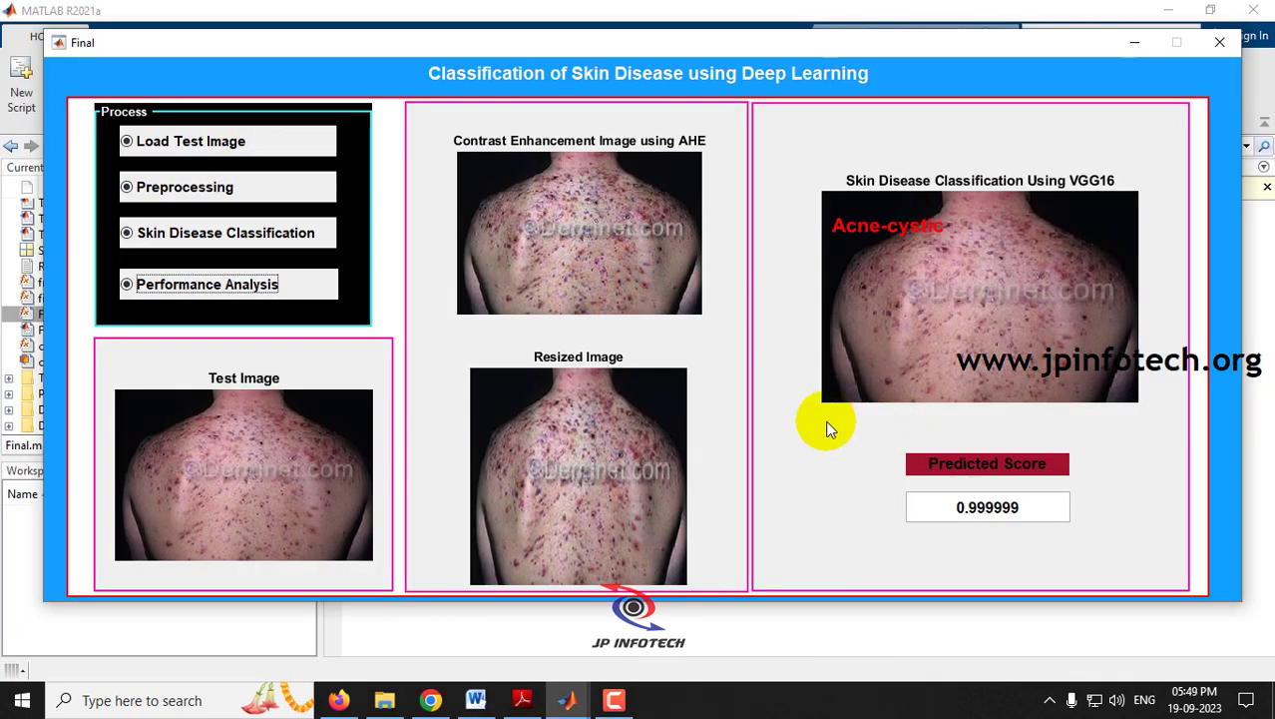
Step: Minimize the Final window, dismiss the Completed message and bring the Skin Disease Classification Results with Predicted Score figure to the front
{"action": "left_click", "coordinate": [1135, 45]}
{"action": "left_click", "coordinate": [715, 205]}
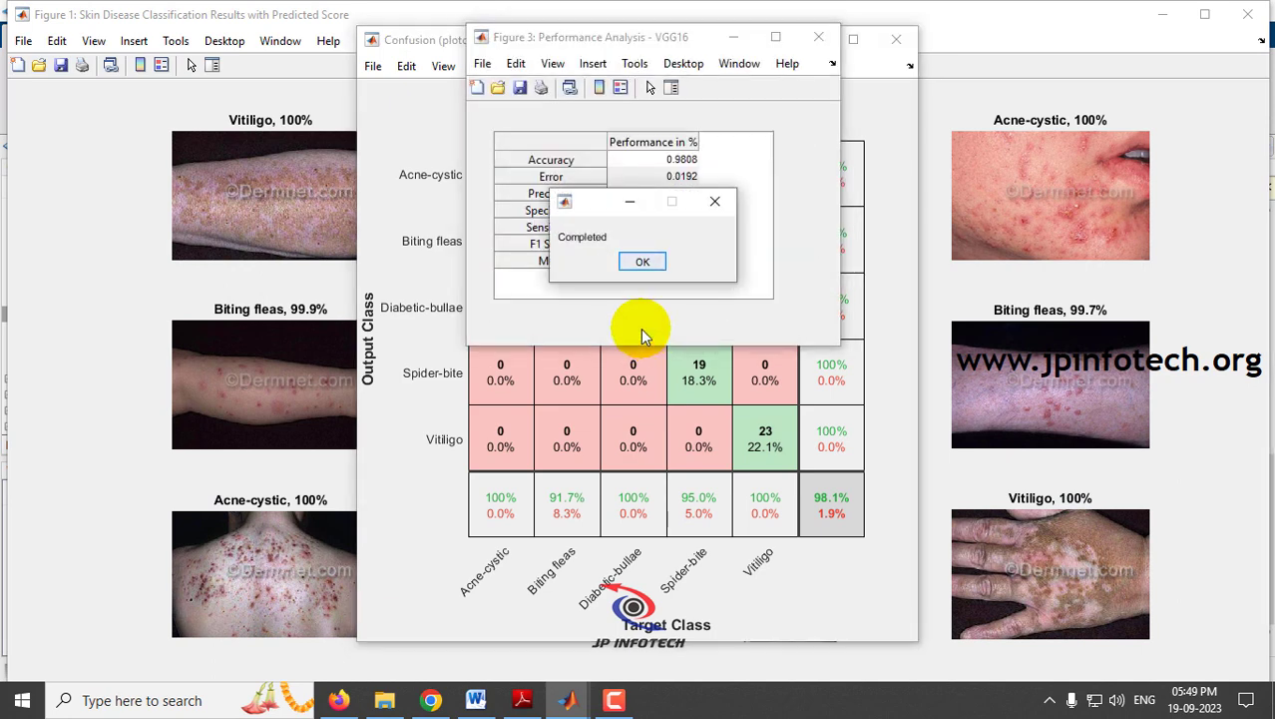
{"action": "left_click", "coordinate": [647, 261]}
{"action": "left_click", "coordinate": [1064, 56]}
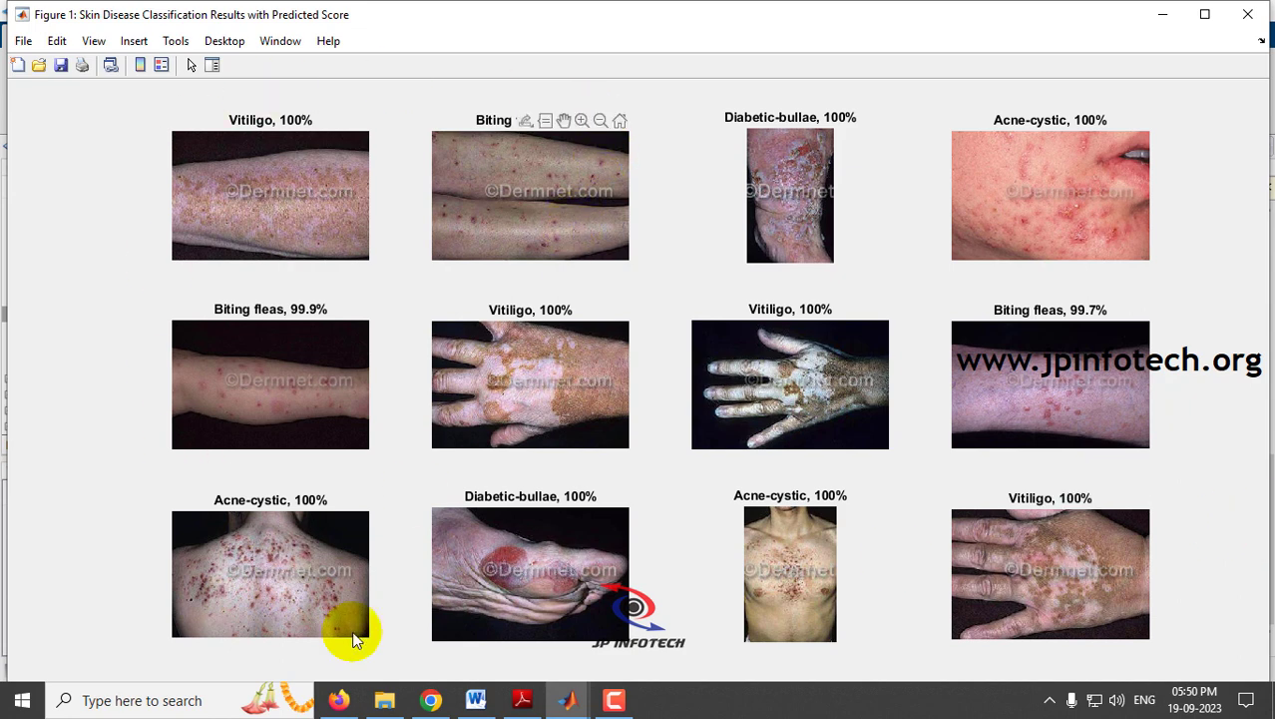
Step: Bring the Confusion Matrix figure to the front, followed by the Performance Analysis - VGG16 figure
{"action": "left_click", "coordinate": [569, 696]}
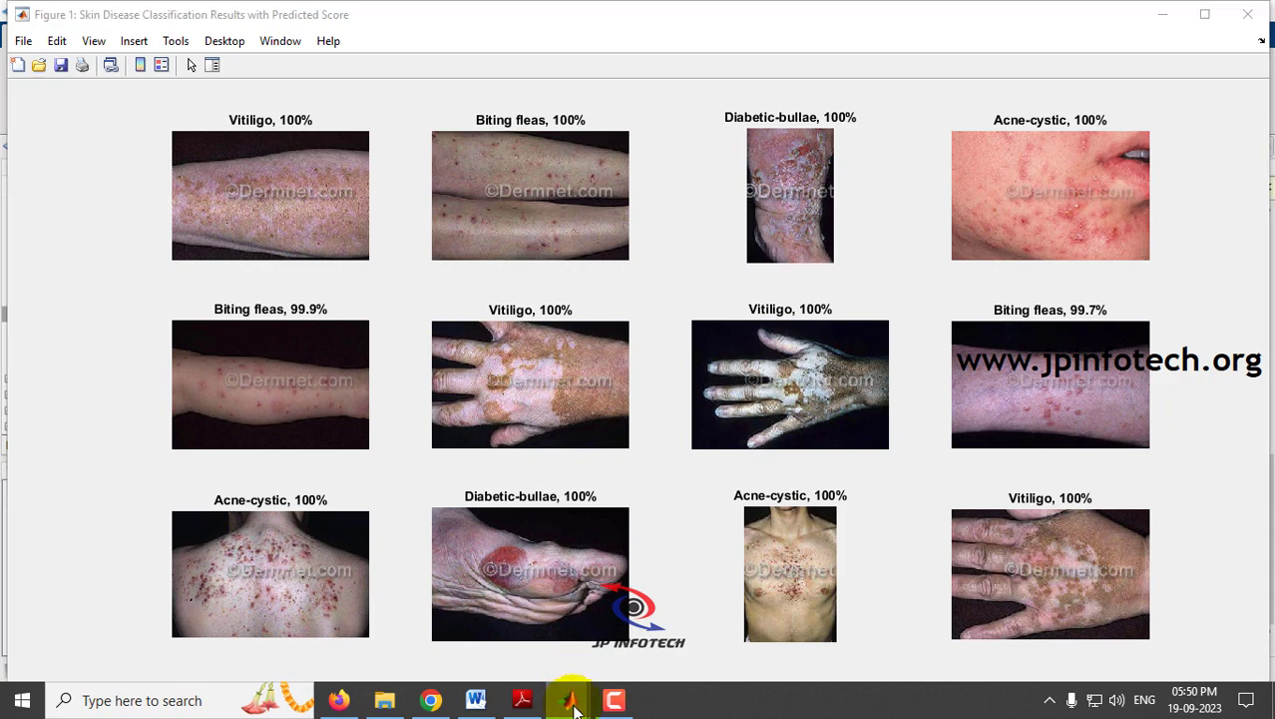
{"action": "left_click", "coordinate": [1153, 639]}
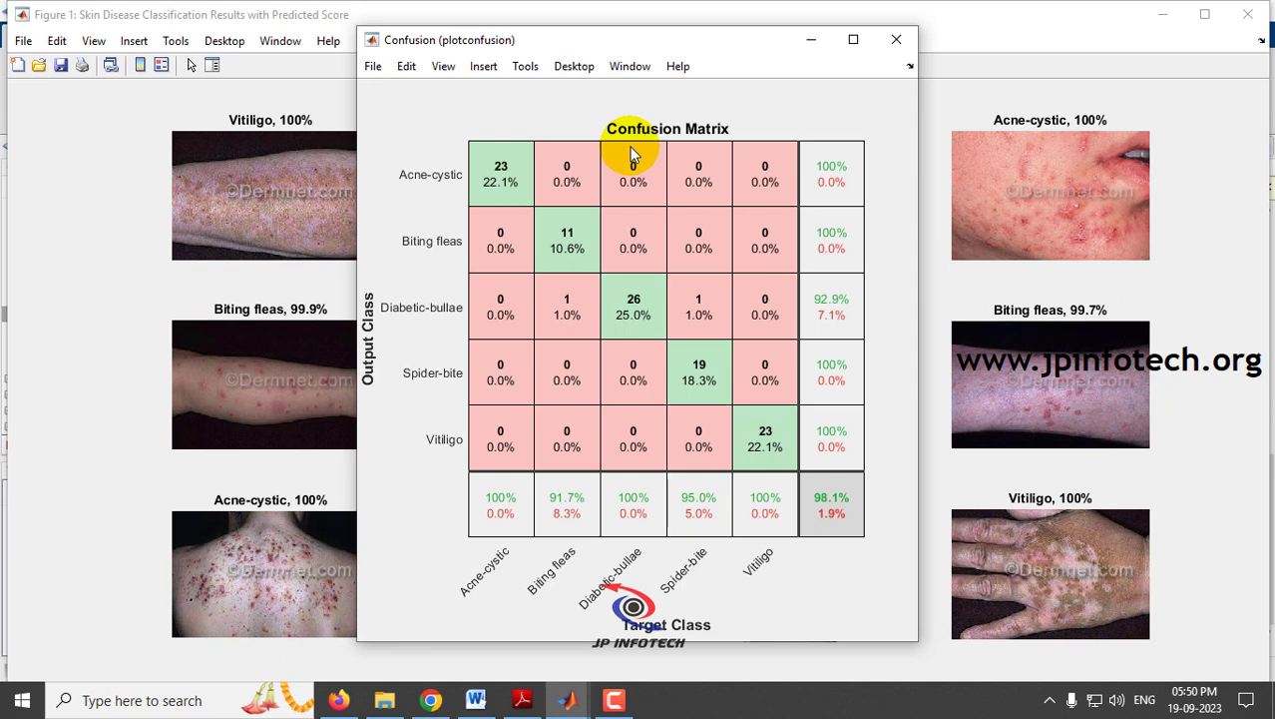
{"action": "left_click", "coordinate": [568, 698]}
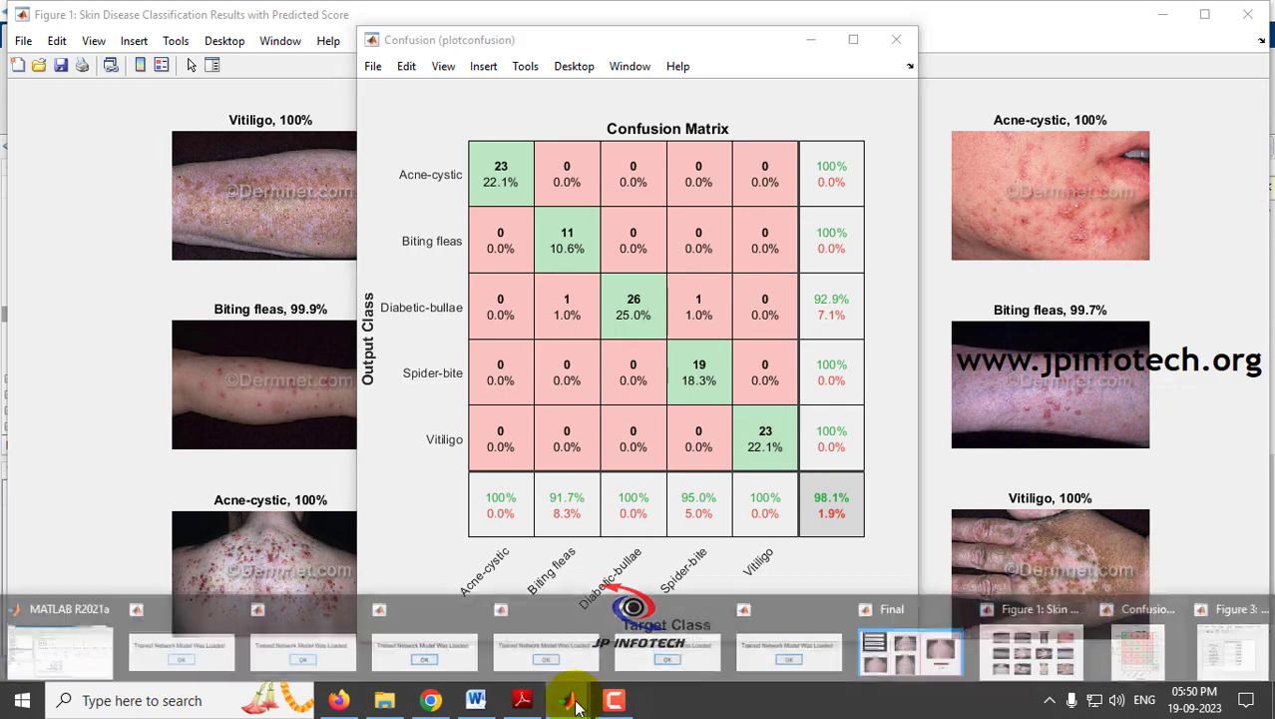
{"action": "left_click", "coordinate": [1230, 647]}
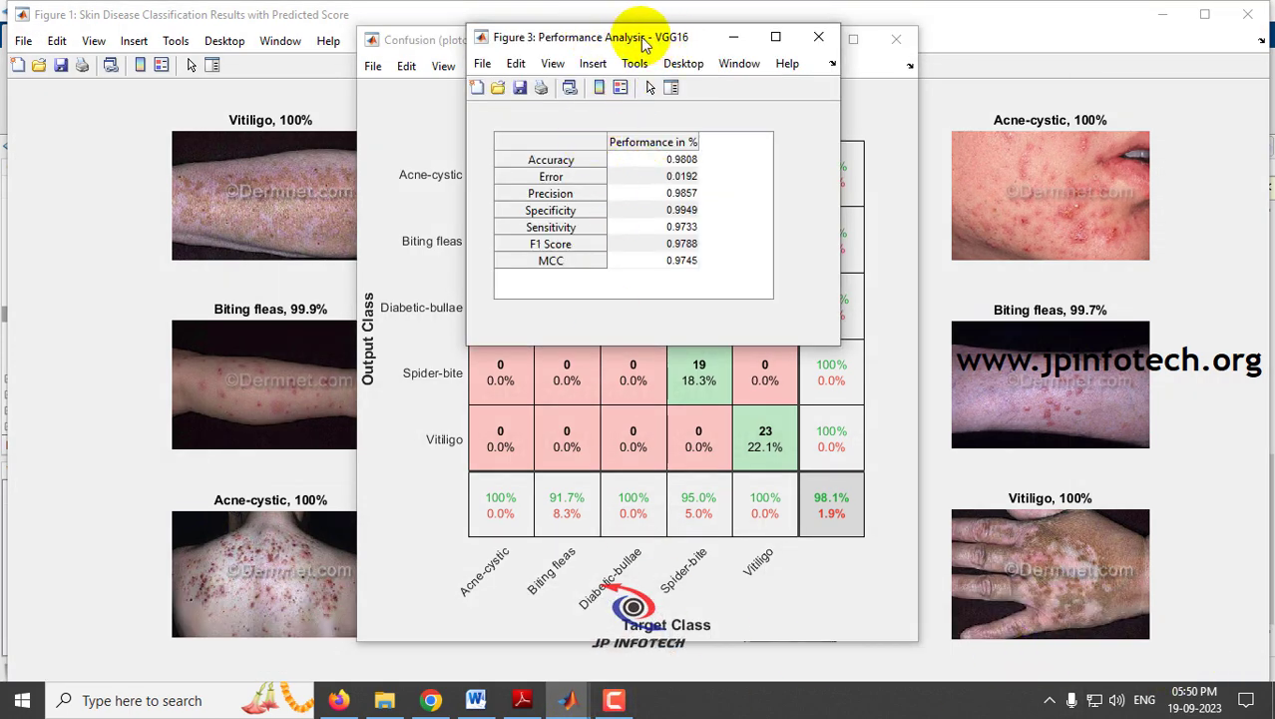
Step: Go through the Accuracy, Error, Precision, Specificity, Sensitivity, F1 Score and MCC values in the VGG16 performance table one by one
{"action": "left_click", "coordinate": [640, 162]}
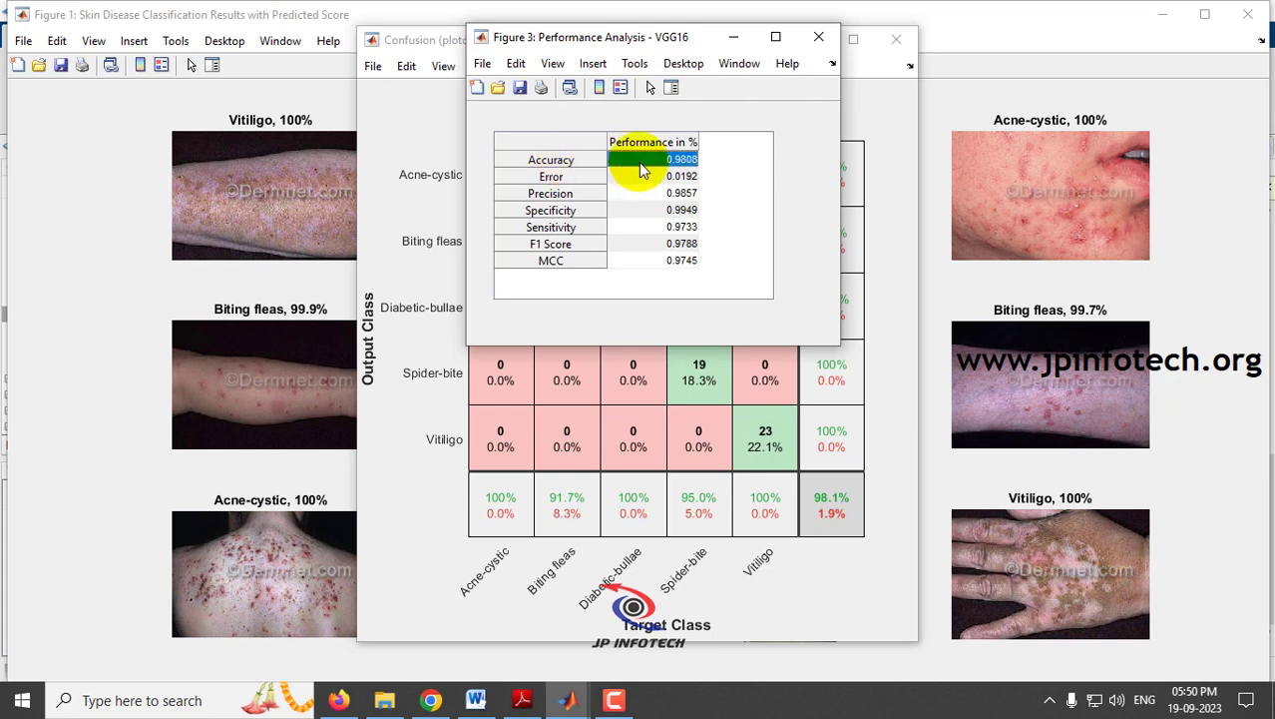
{"action": "left_click", "coordinate": [650, 176]}
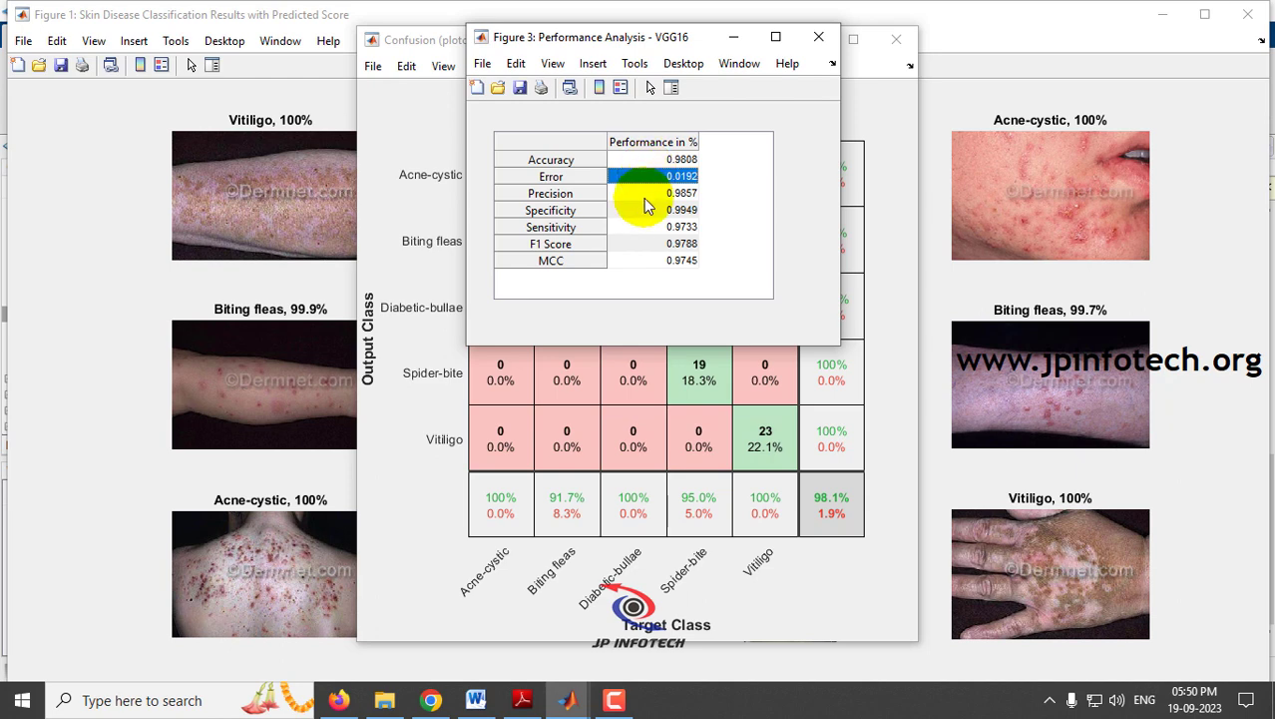
{"action": "left_click", "coordinate": [646, 196]}
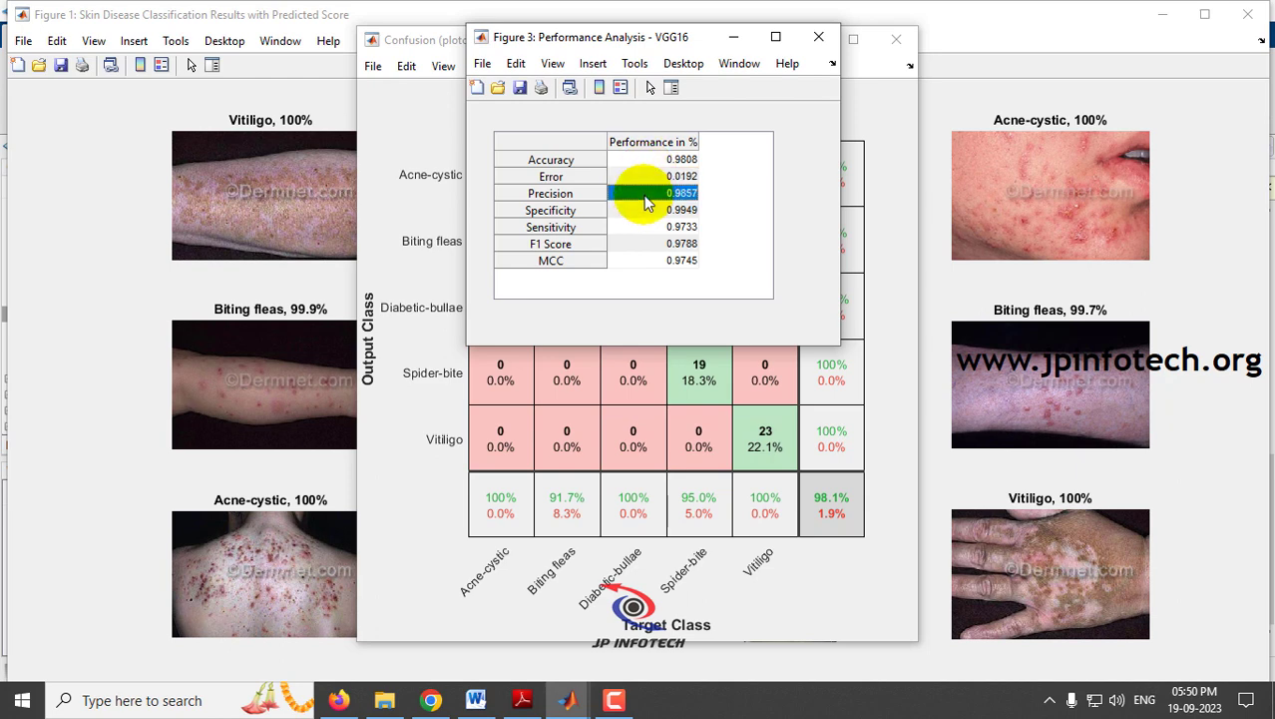
{"action": "left_click", "coordinate": [642, 212]}
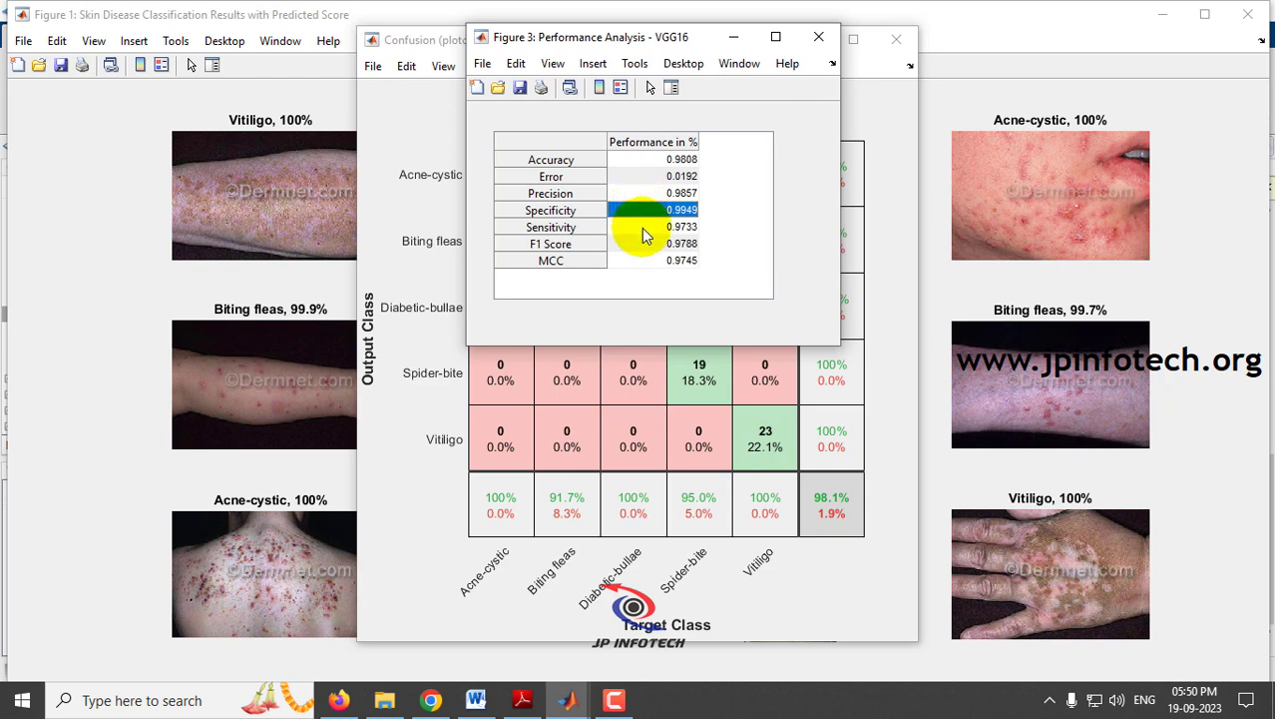
{"action": "left_click", "coordinate": [644, 228]}
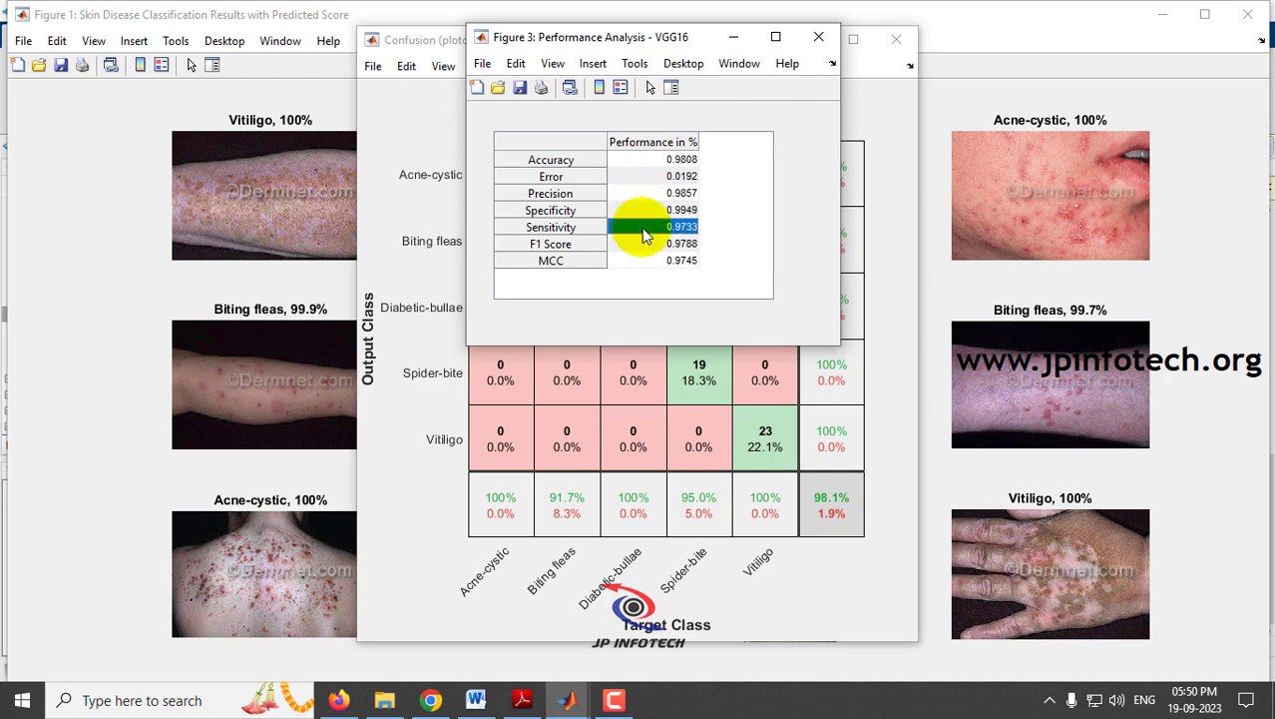
{"action": "left_click", "coordinate": [647, 250]}
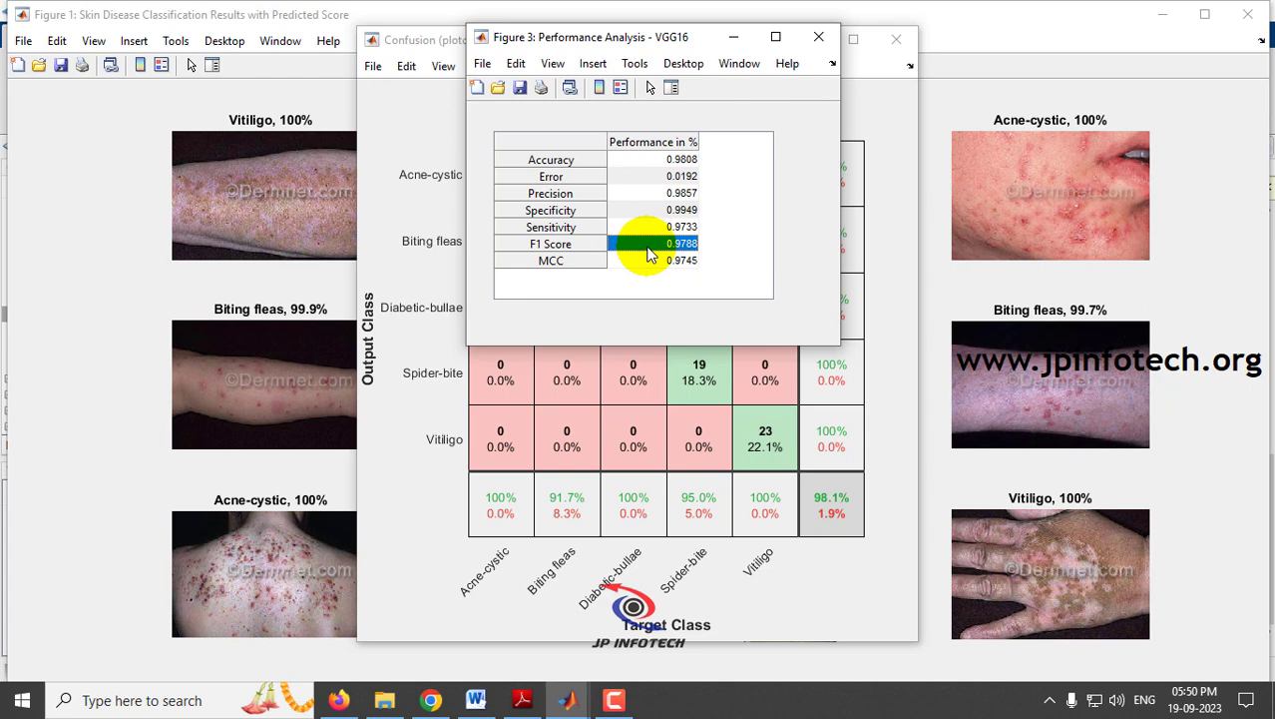
{"action": "left_click", "coordinate": [654, 262]}
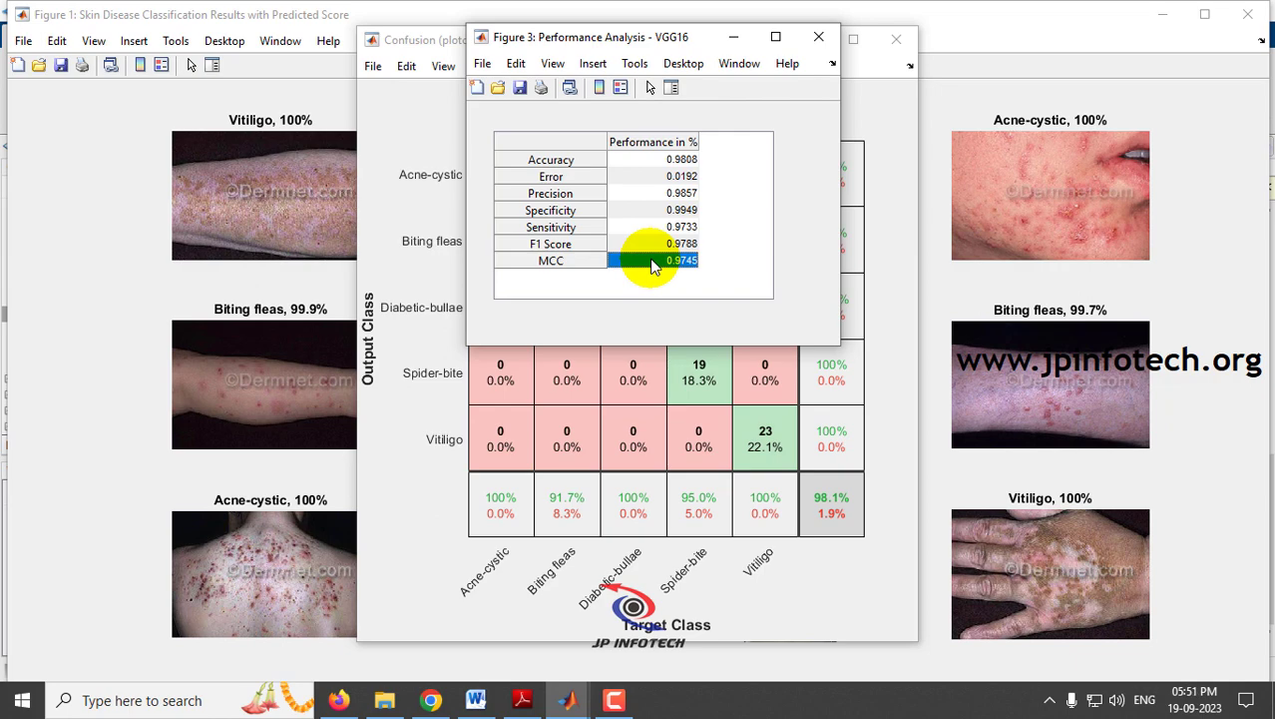
Step: Close the Performance Analysis, Confusion Matrix and Skin Disease Classification Results figures
{"action": "left_click", "coordinate": [818, 37]}
{"action": "left_click", "coordinate": [902, 40]}
{"action": "left_click", "coordinate": [1248, 14]}
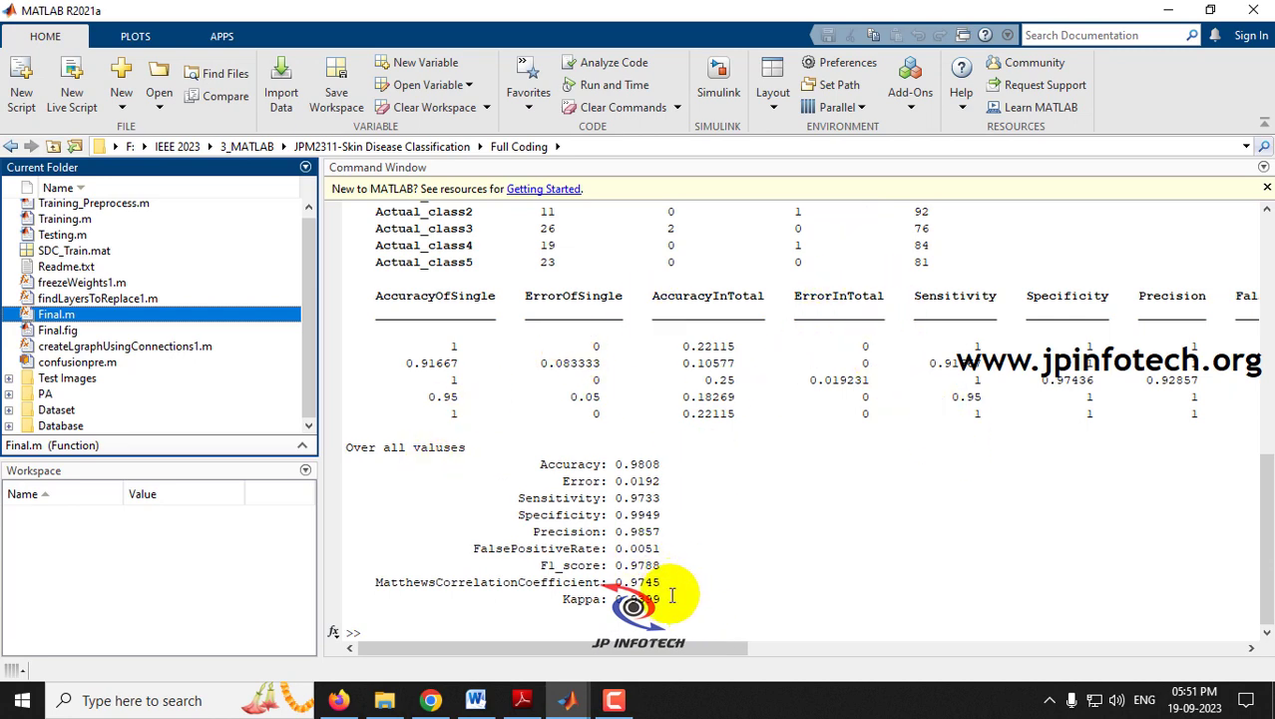
Step: Review the Command Window's performance and confusion matrix output back to the class list, and bring the Final window forward again
{"action": "scroll", "coordinate": [705, 585], "scroll_direction": "up", "scroll_amount": 4}
{"action": "scroll", "coordinate": [705, 585], "scroll_direction": "up", "scroll_amount": 6}
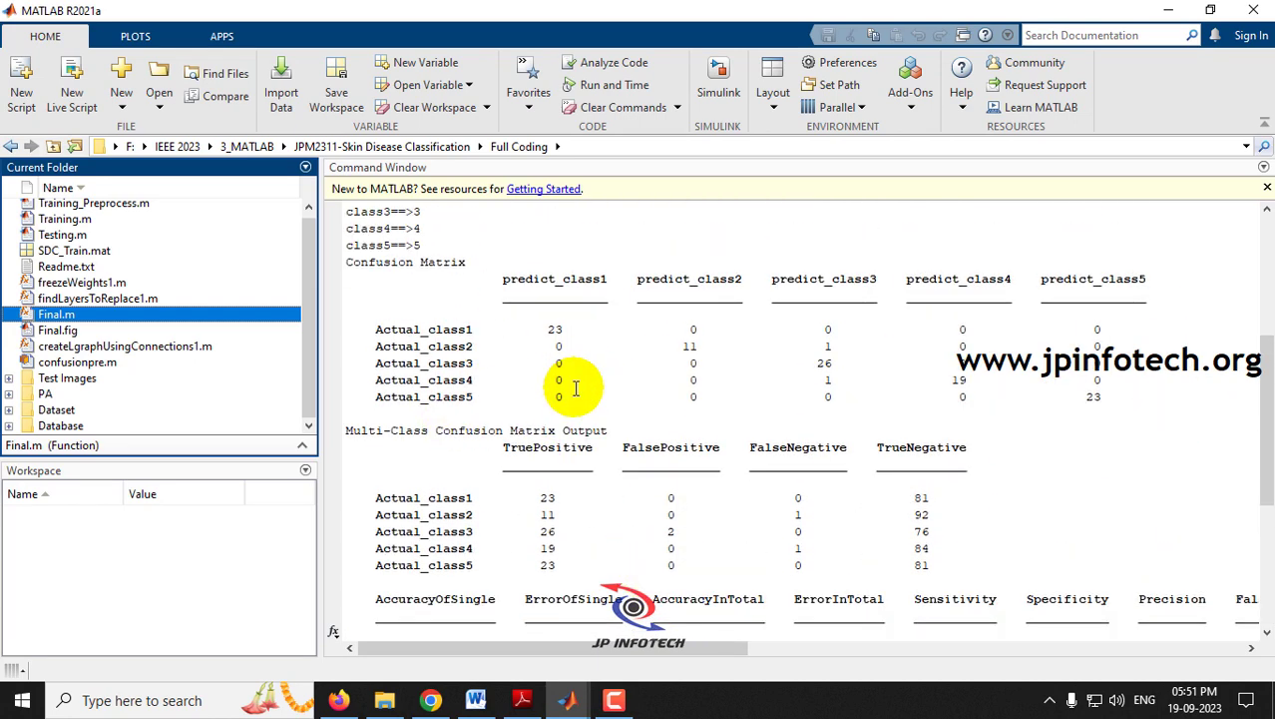
{"action": "scroll", "coordinate": [576, 388], "scroll_direction": "up", "scroll_amount": 2}
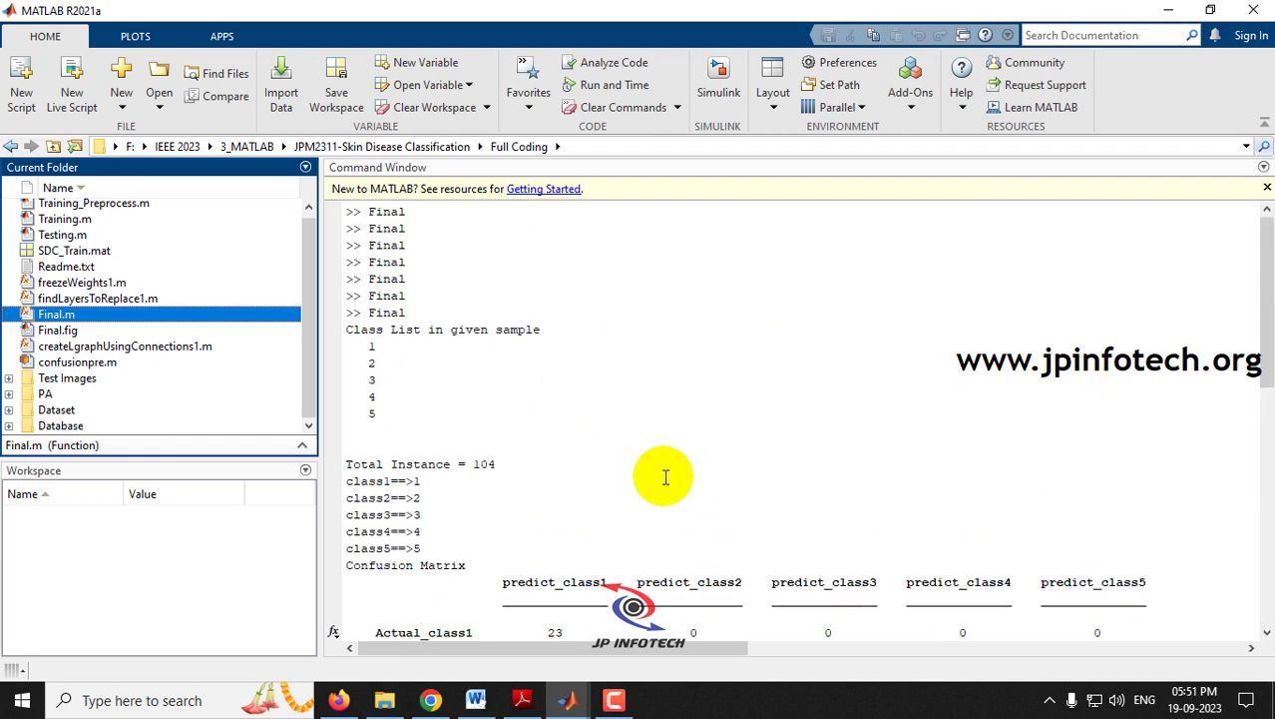
{"action": "left_click", "coordinate": [576, 705]}
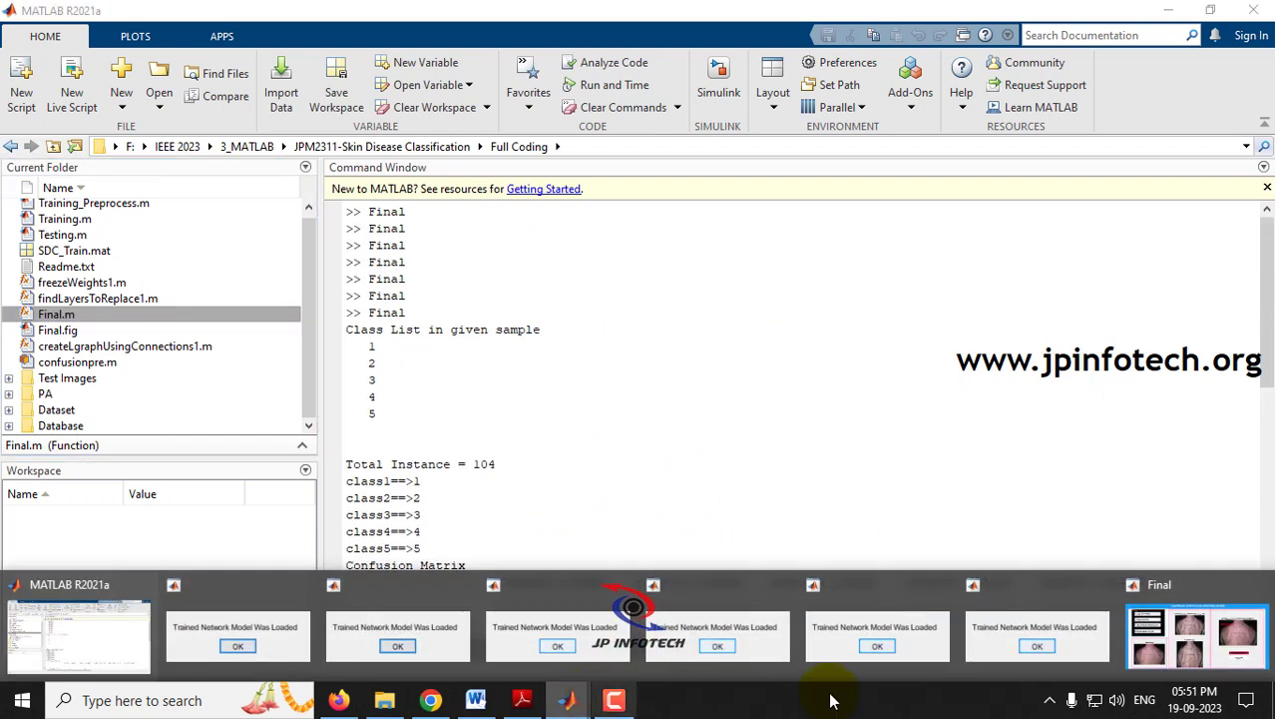
{"action": "left_click", "coordinate": [1195, 639]}
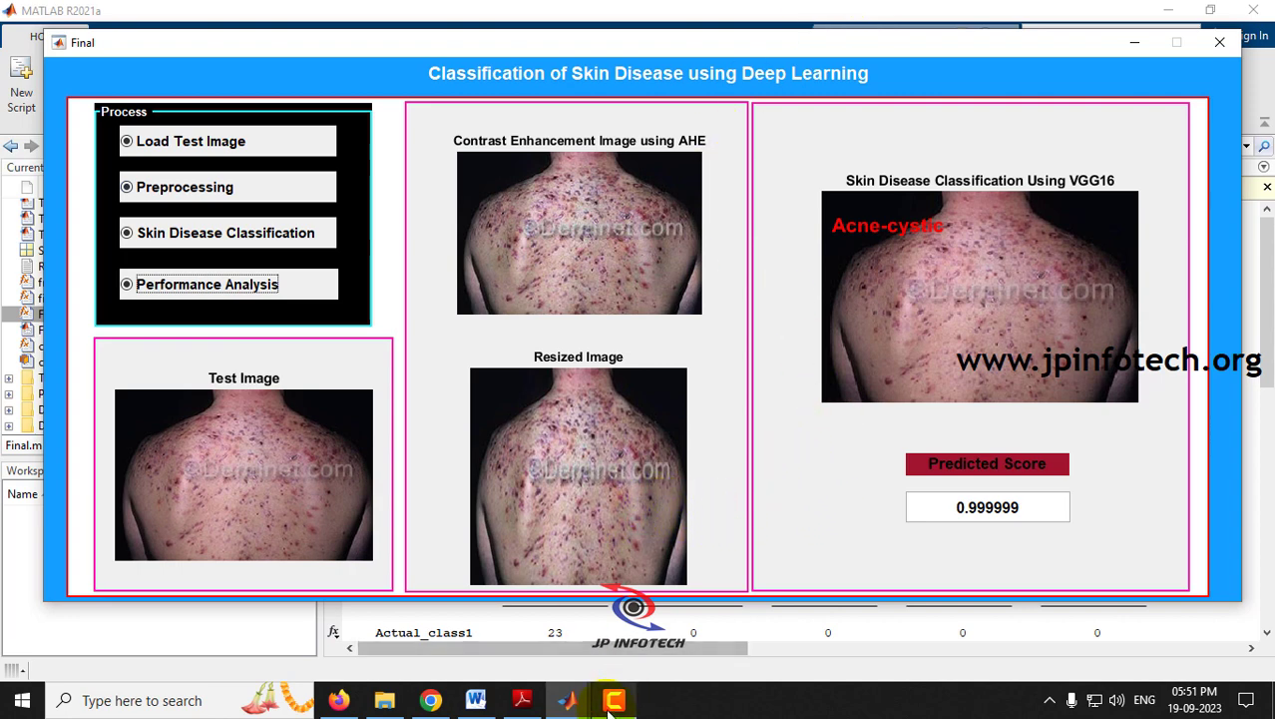
Step: Switch to the Skin Disease Classification using Deep Learning document in Word and go back to its title and abstract
{"action": "left_click", "coordinate": [477, 699]}
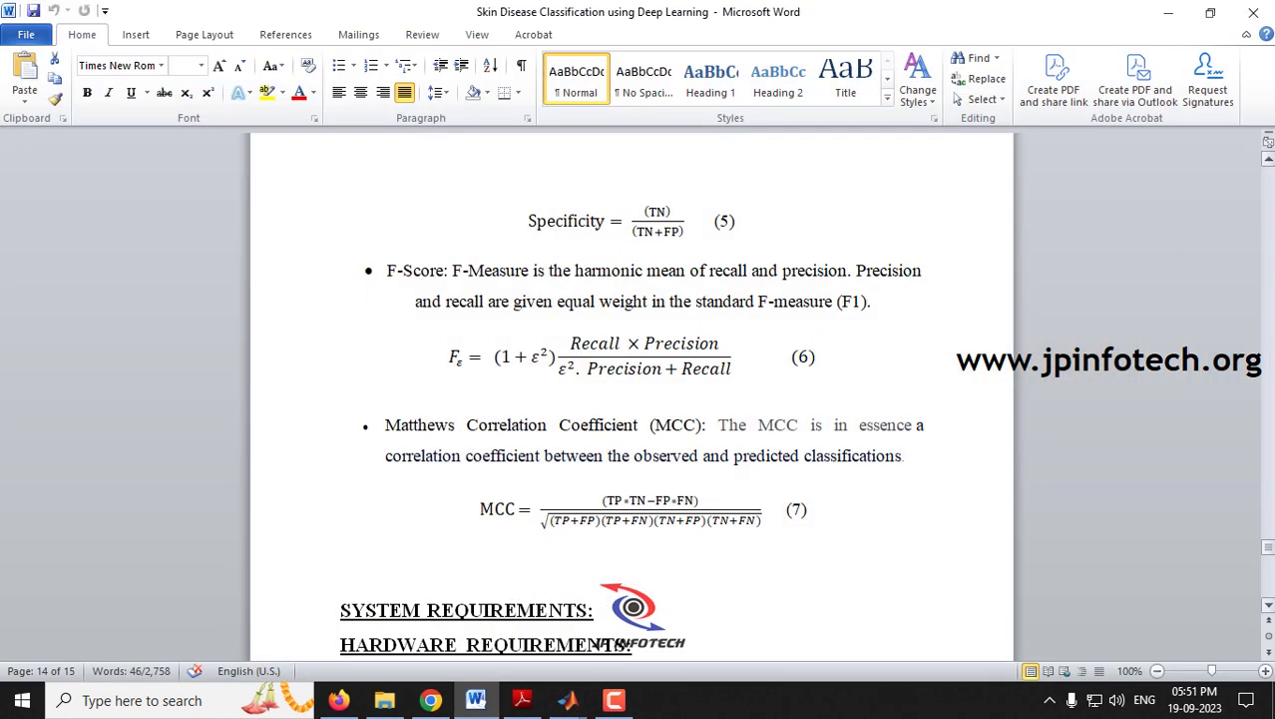
{"action": "left_click_drag", "start_coordinate": [1265, 552], "coordinate": [1265, 552]}
{"action": "key", "text": "ctrl+Home"}
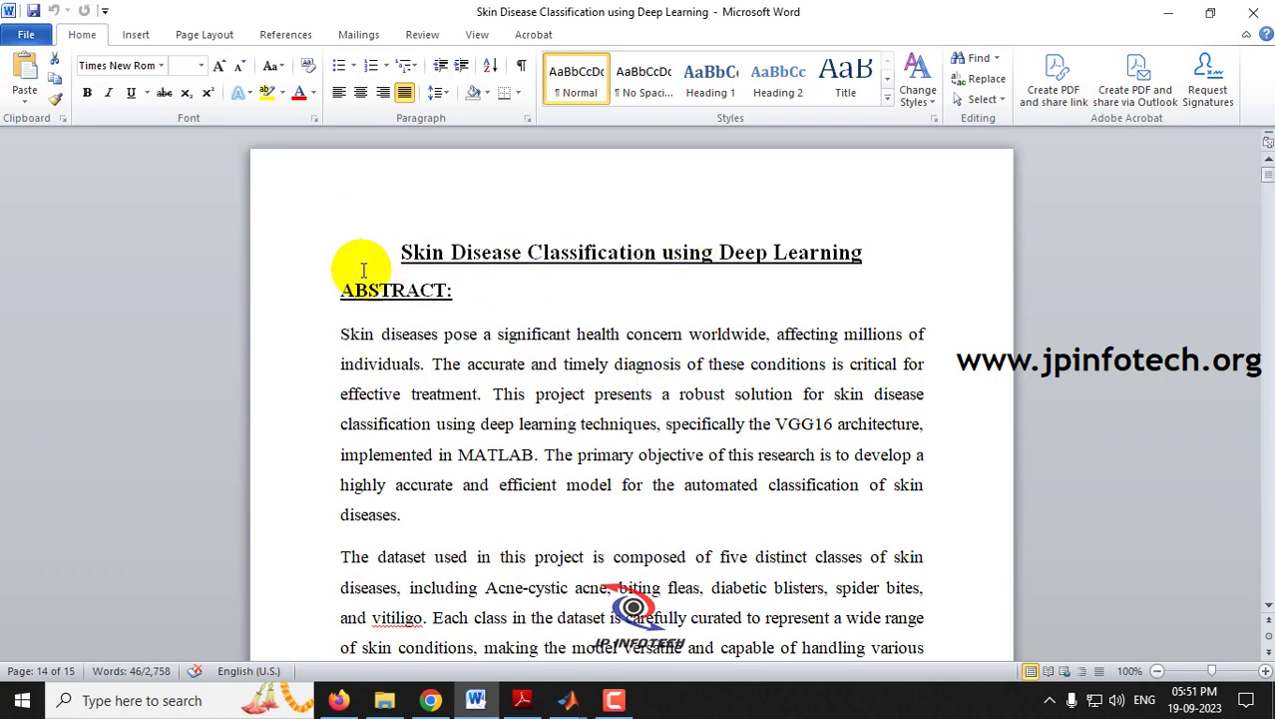